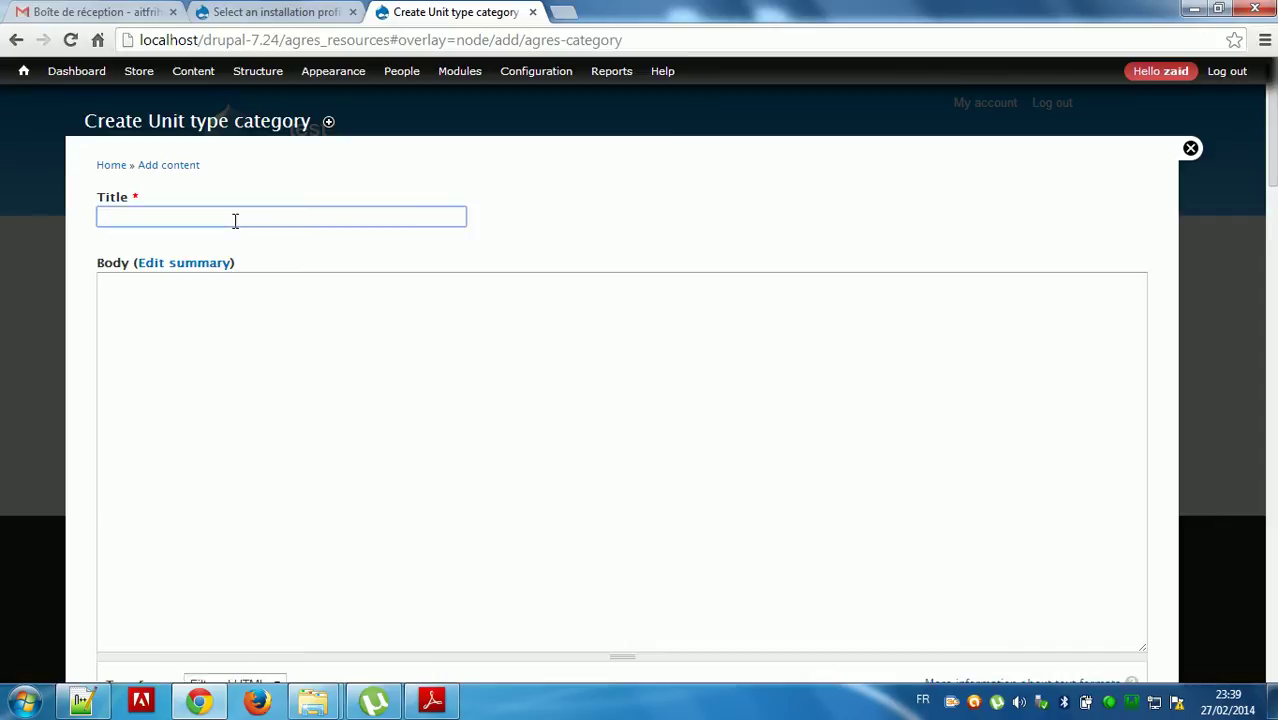
Step: Title the unit type category "catregory car" and keep its booking mode at booking days
text(catregory car)
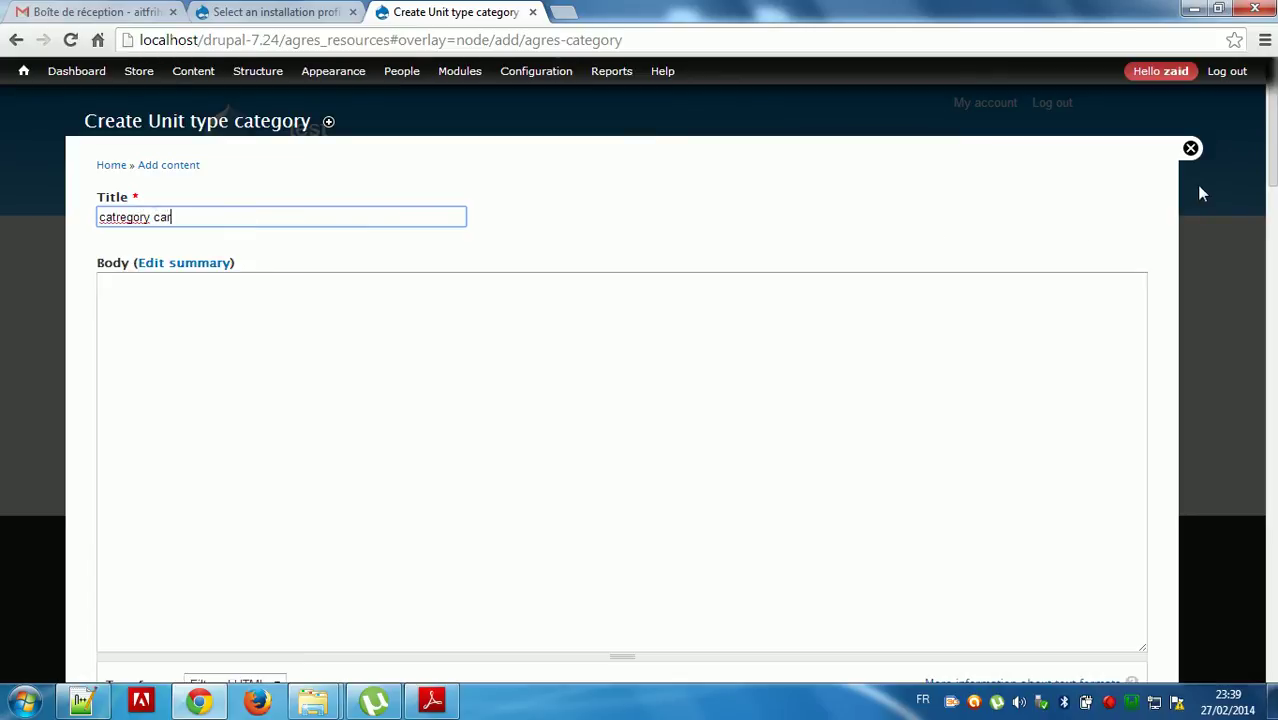
scroll(1197, 196, down, 2)
scroll(622, 380, down, 2)
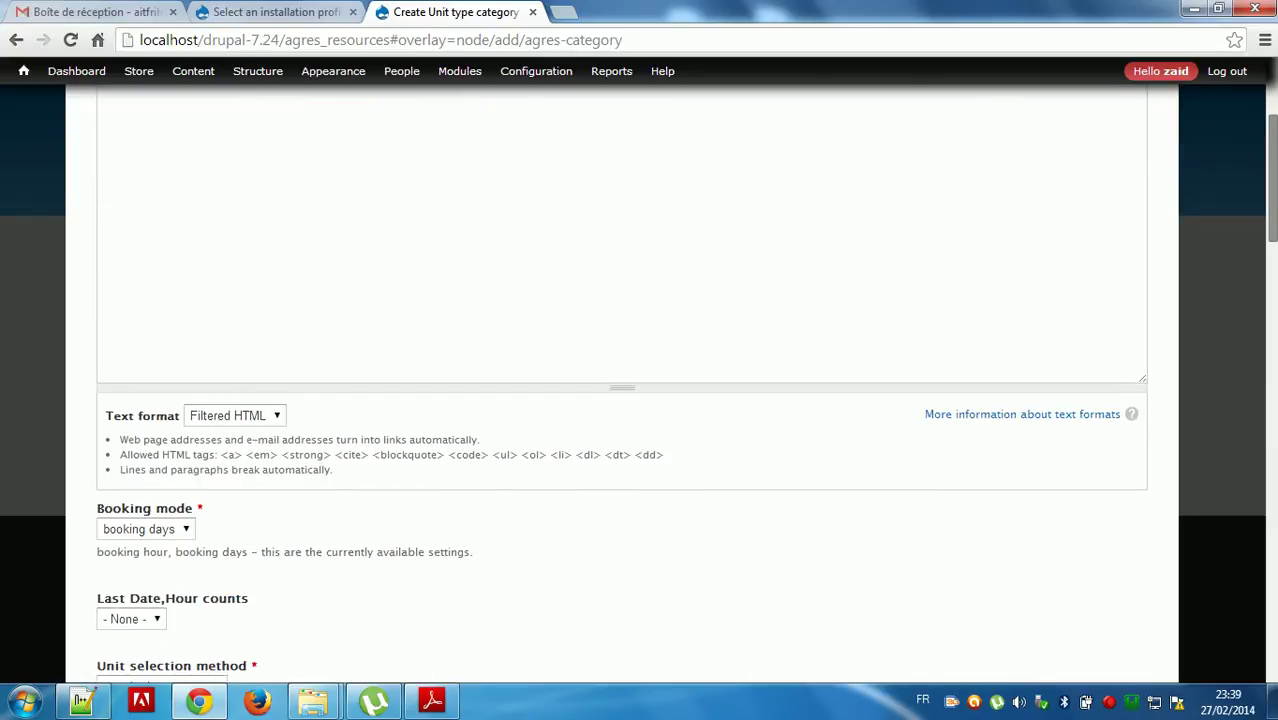
scroll(893, 245, down, 3)
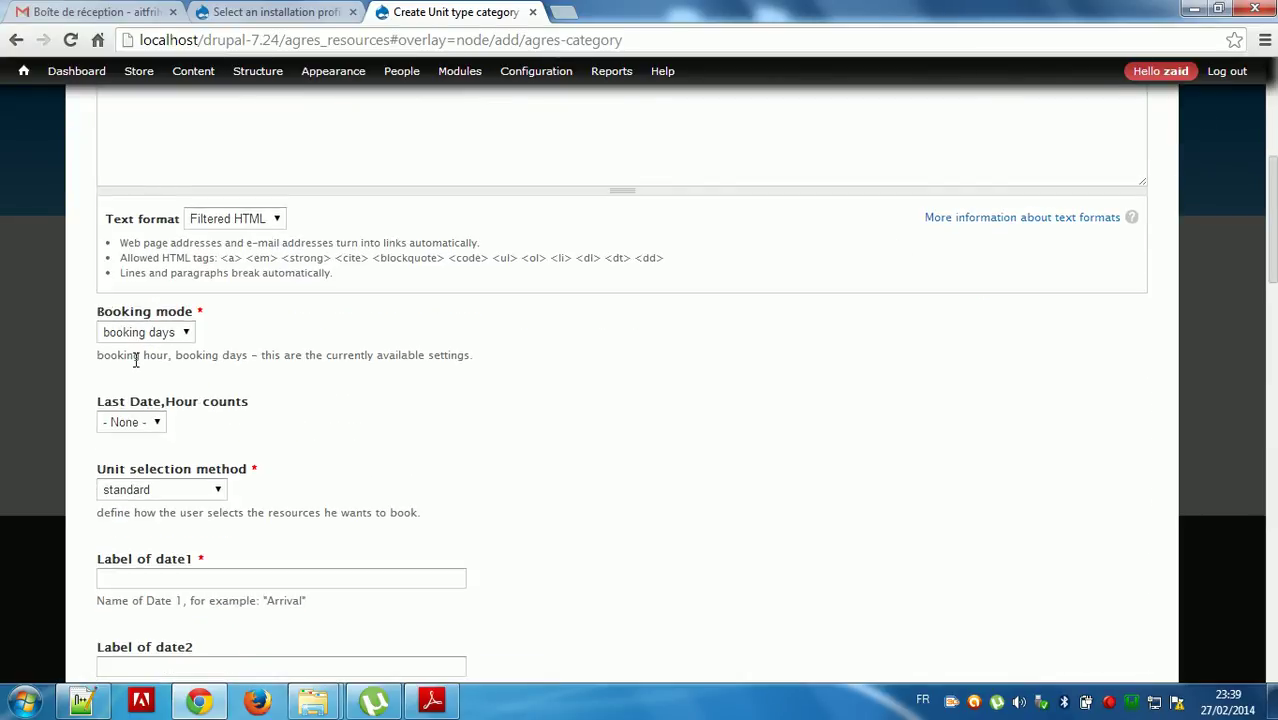
click(166, 335)
click(166, 336)
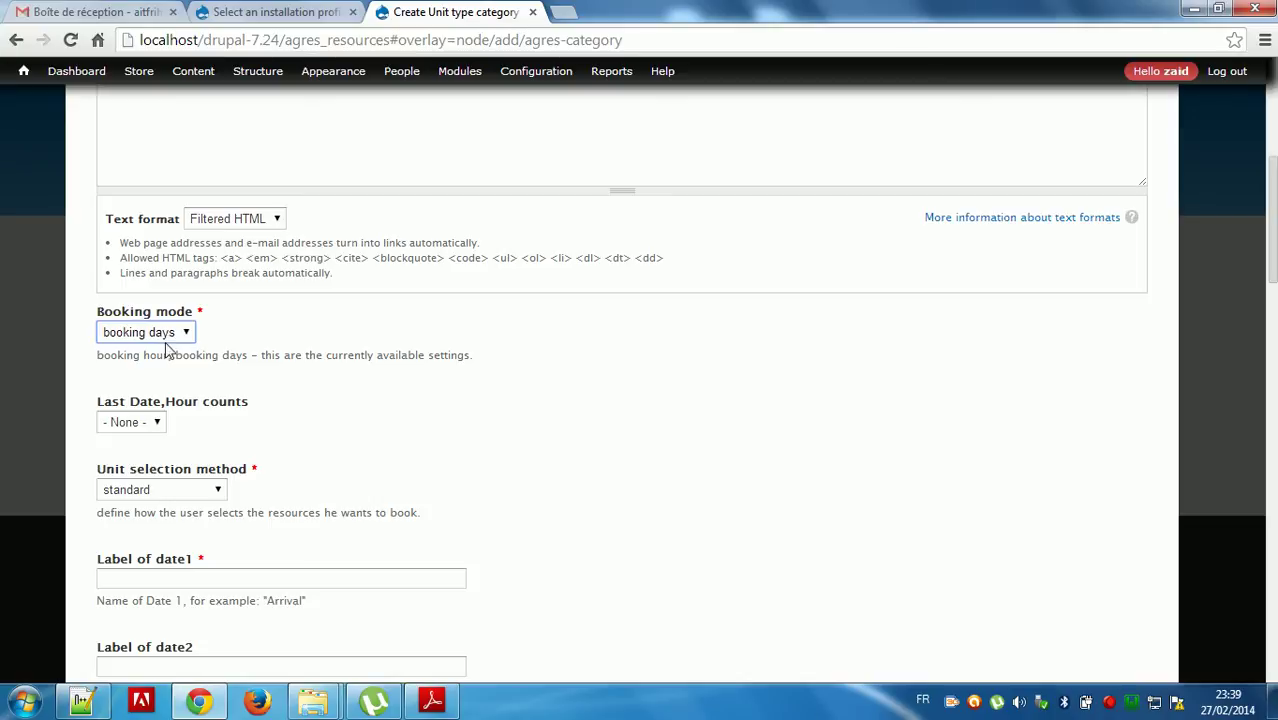
Step: Set Last Date,Hour counts to yes and the unit selection method to ubercart productlist
click(155, 424)
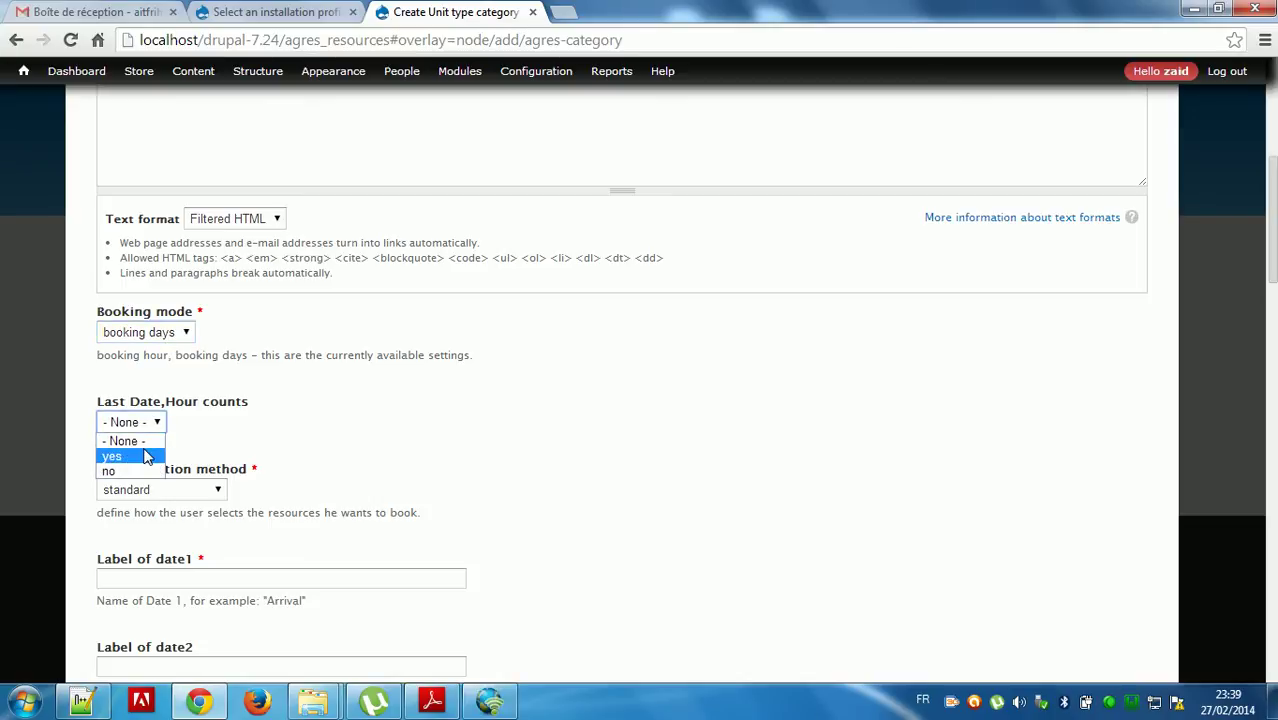
click(147, 457)
click(181, 491)
click(177, 521)
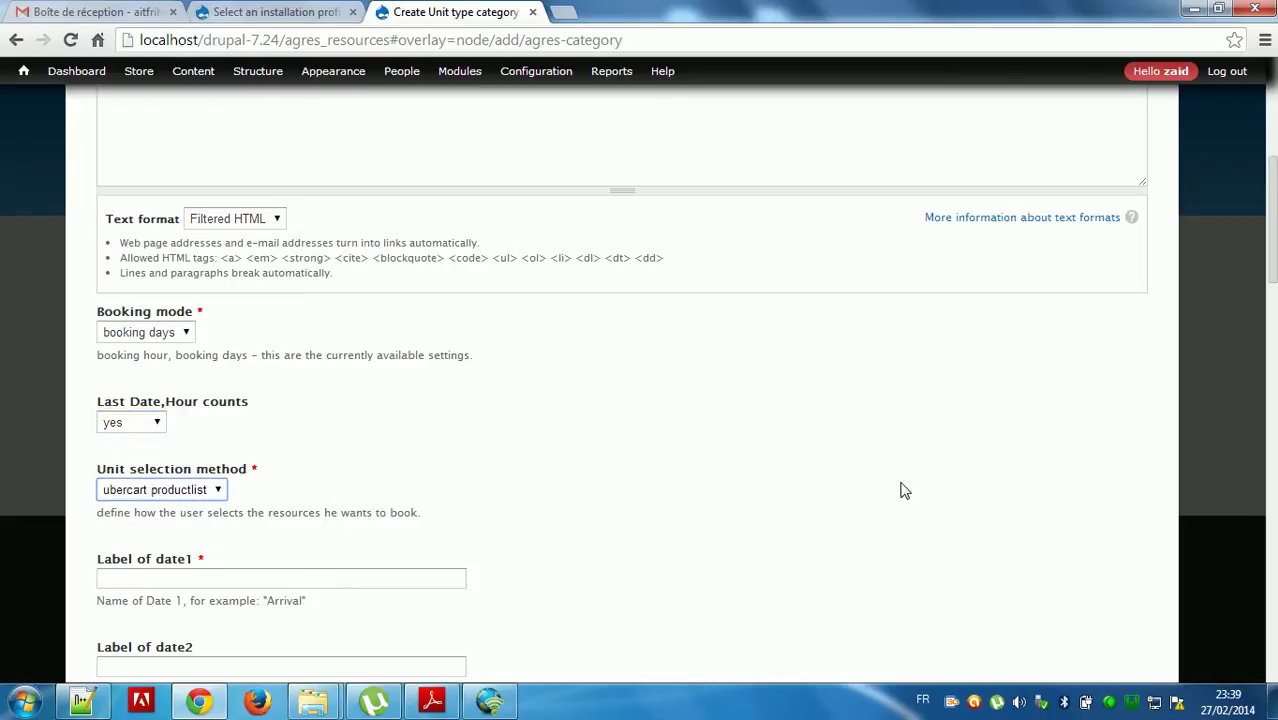
Step: Enter "Arrival" as the label of date1
drag(1272, 230, 1272, 278)
click(223, 346)
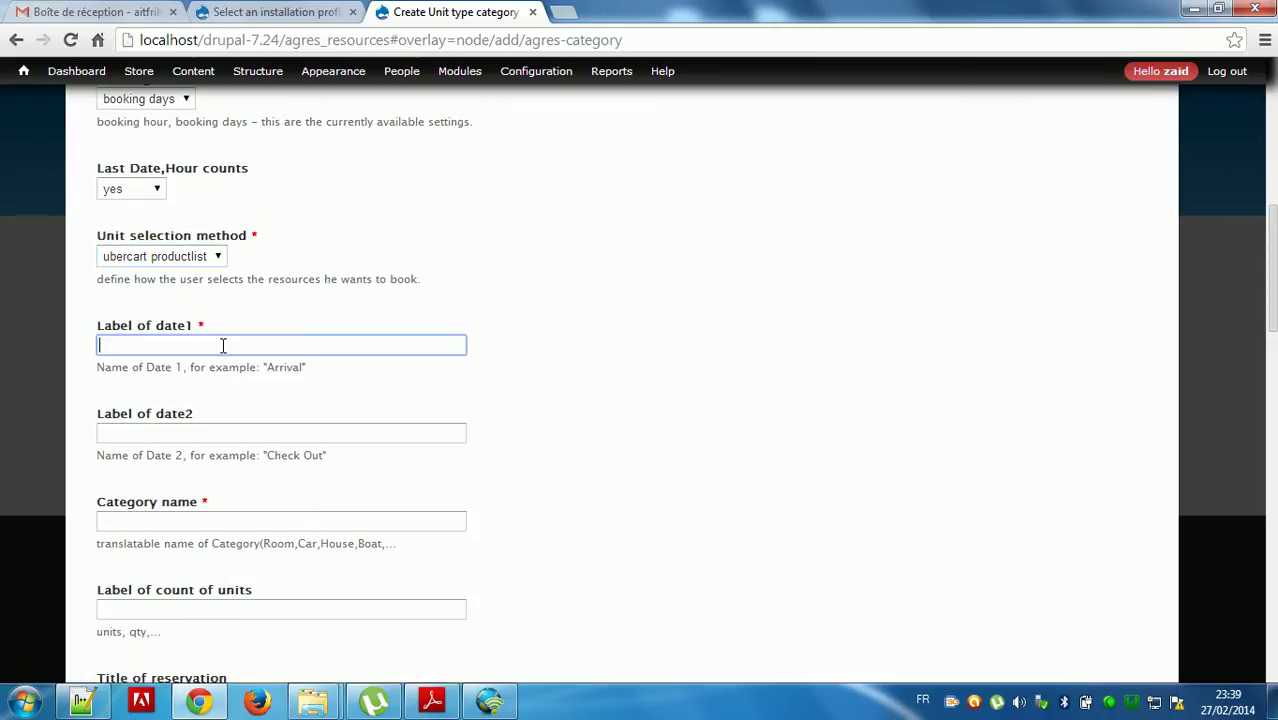
text(A)
click(188, 368)
Step: Enter "derature" as the label of date2
click(185, 430)
text(d)
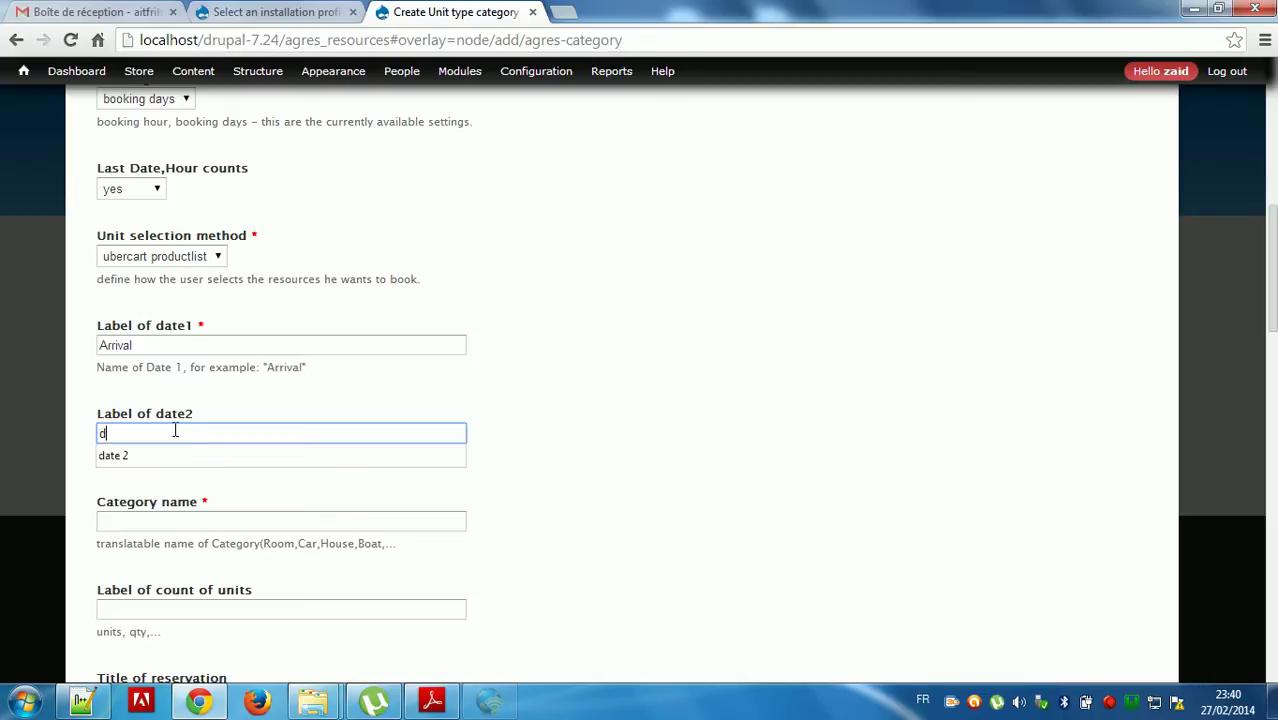
text(erture)
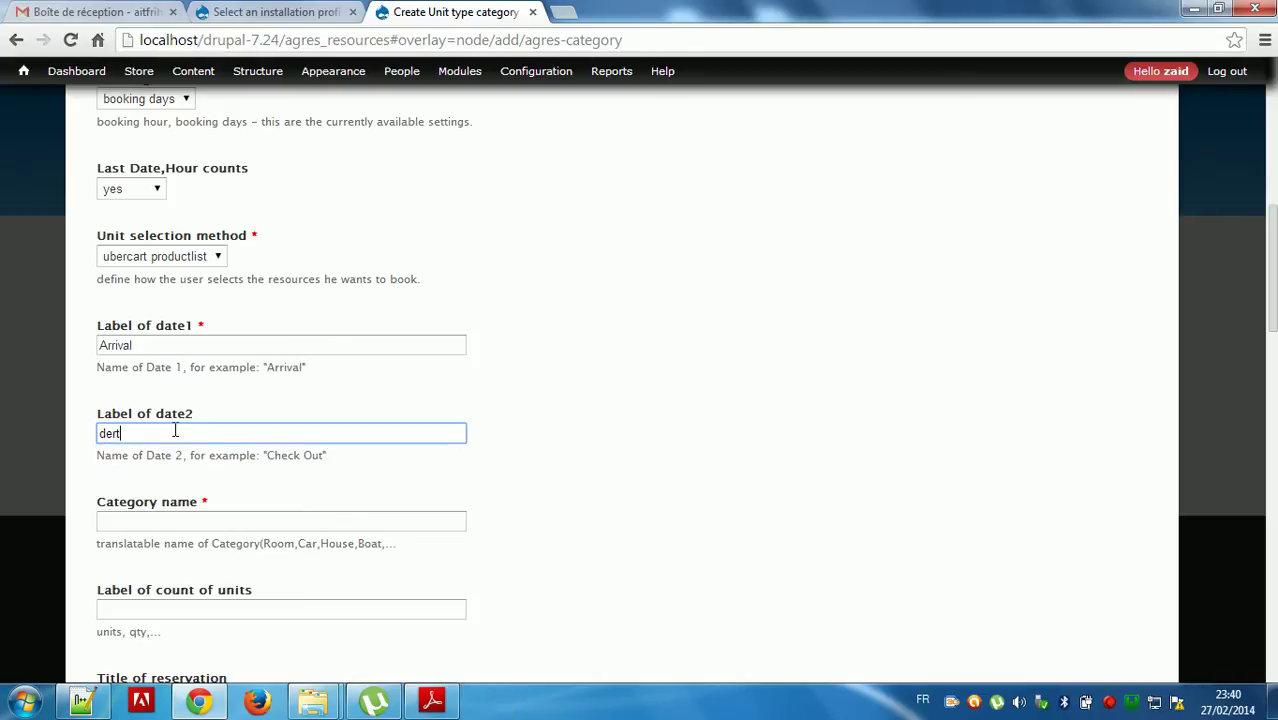
click(114, 434)
text(pa)
key(BackSpace)
key(BackSpace)
key(BackSpace)
text(par)
Step: Fill in the category name with "Car", copied from the example text beneath the field
click(234, 521)
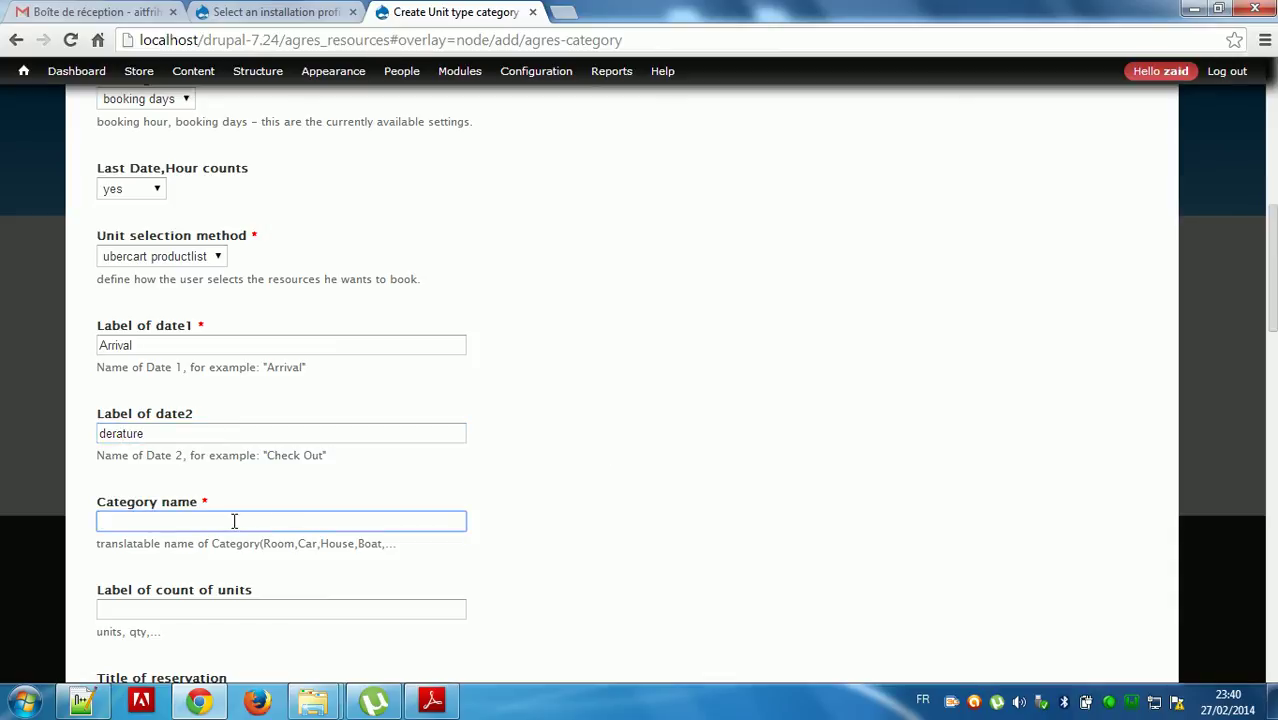
double_click(305, 541)
key(ctrl+c)
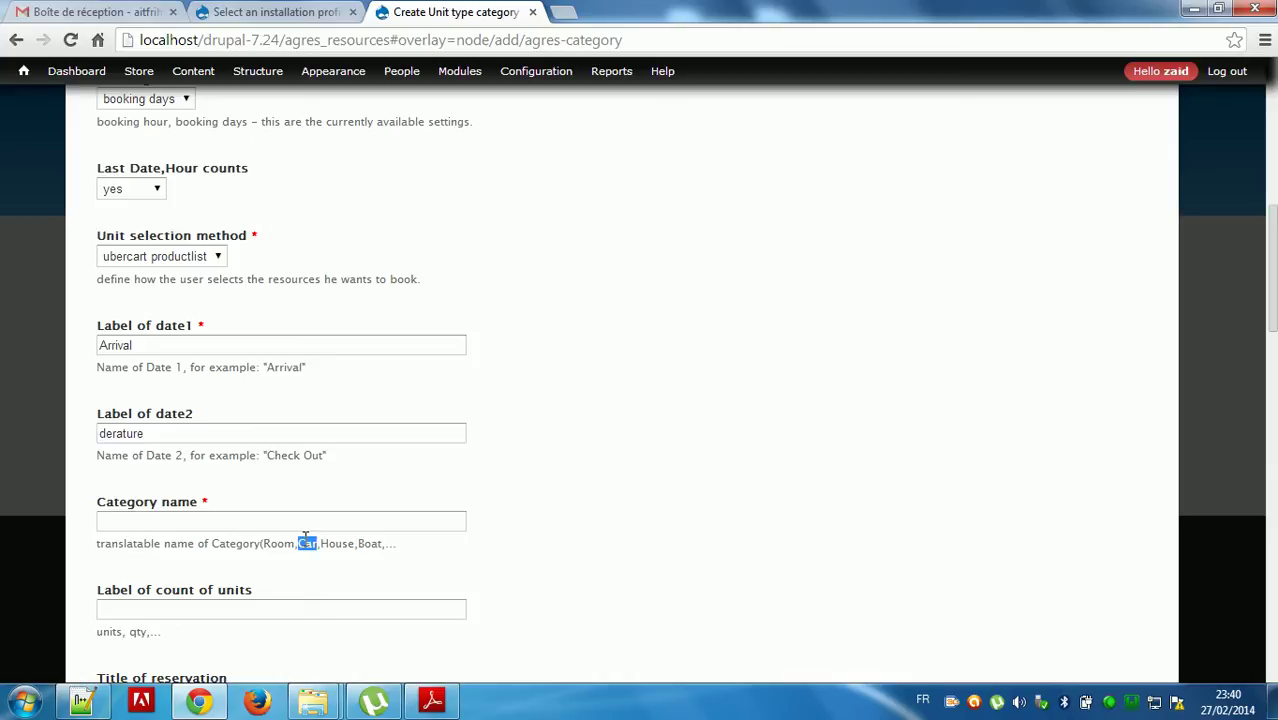
click(268, 521)
key(ctrl+v)
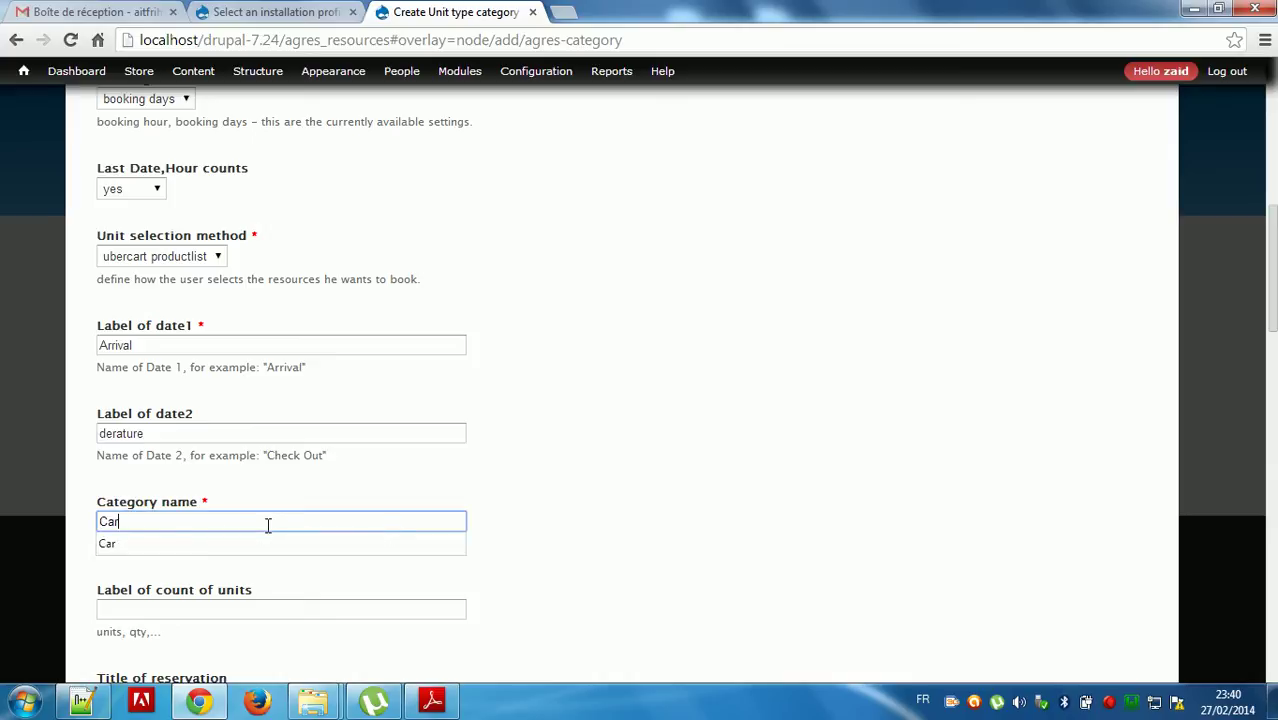
Step: Set the label of count of units to "car" and the title of reservation to "search for car to book"
drag(1271, 320, 1271, 380)
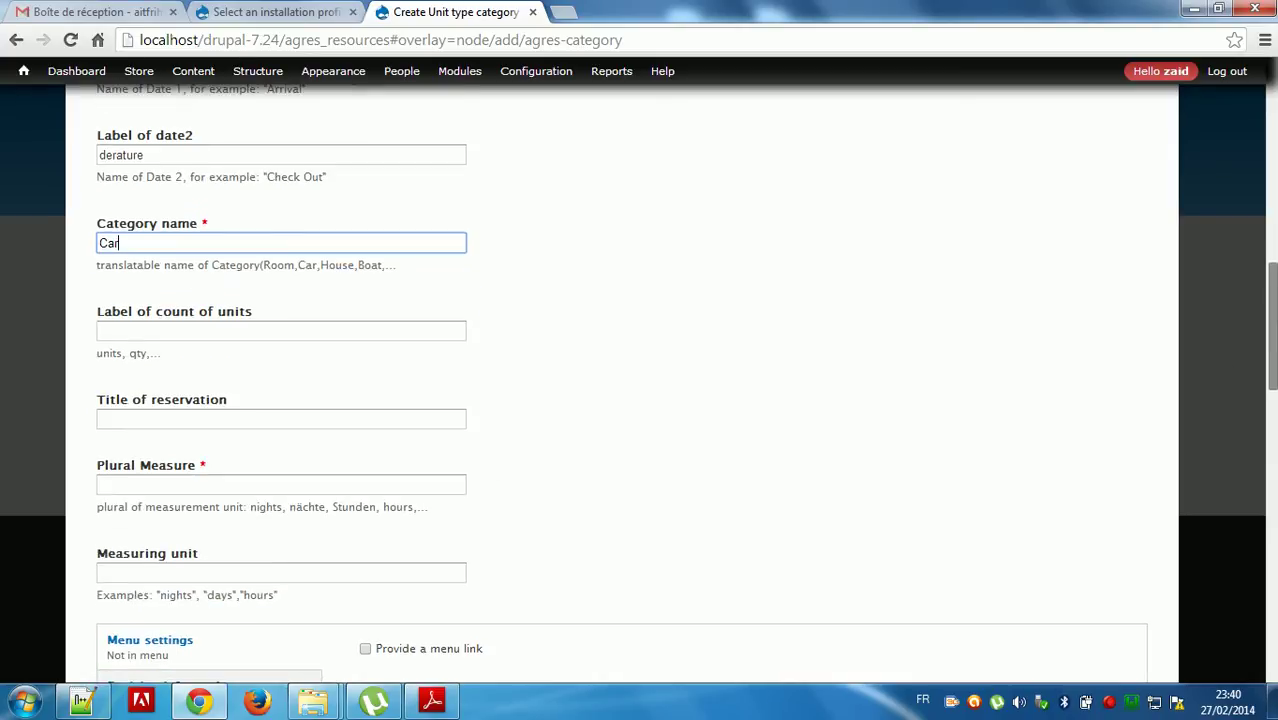
click(178, 330)
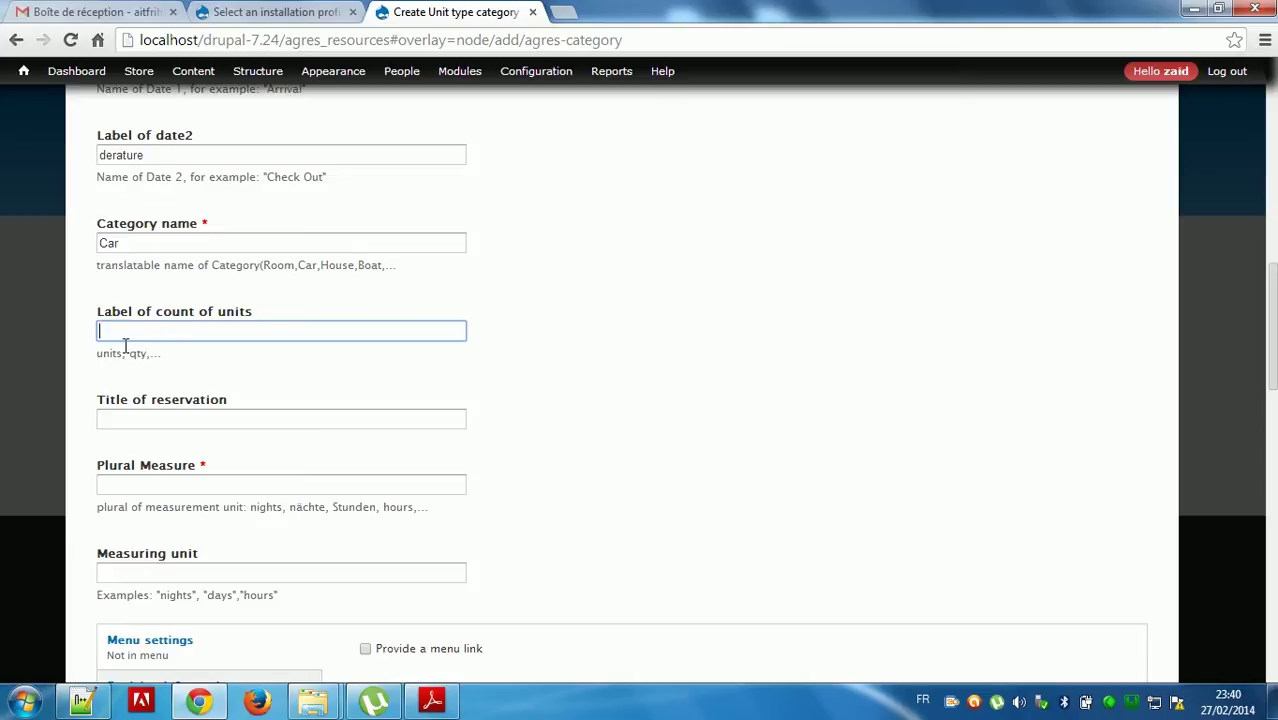
drag(121, 353, 110, 354)
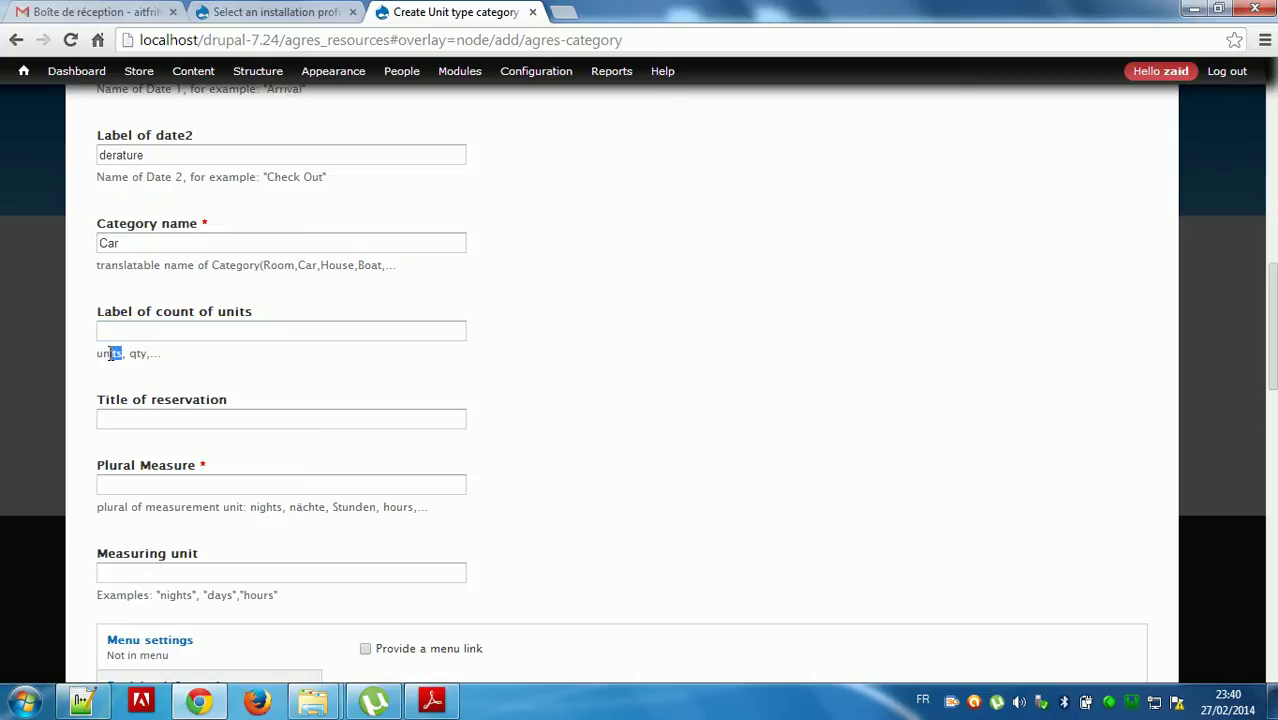
click(118, 336)
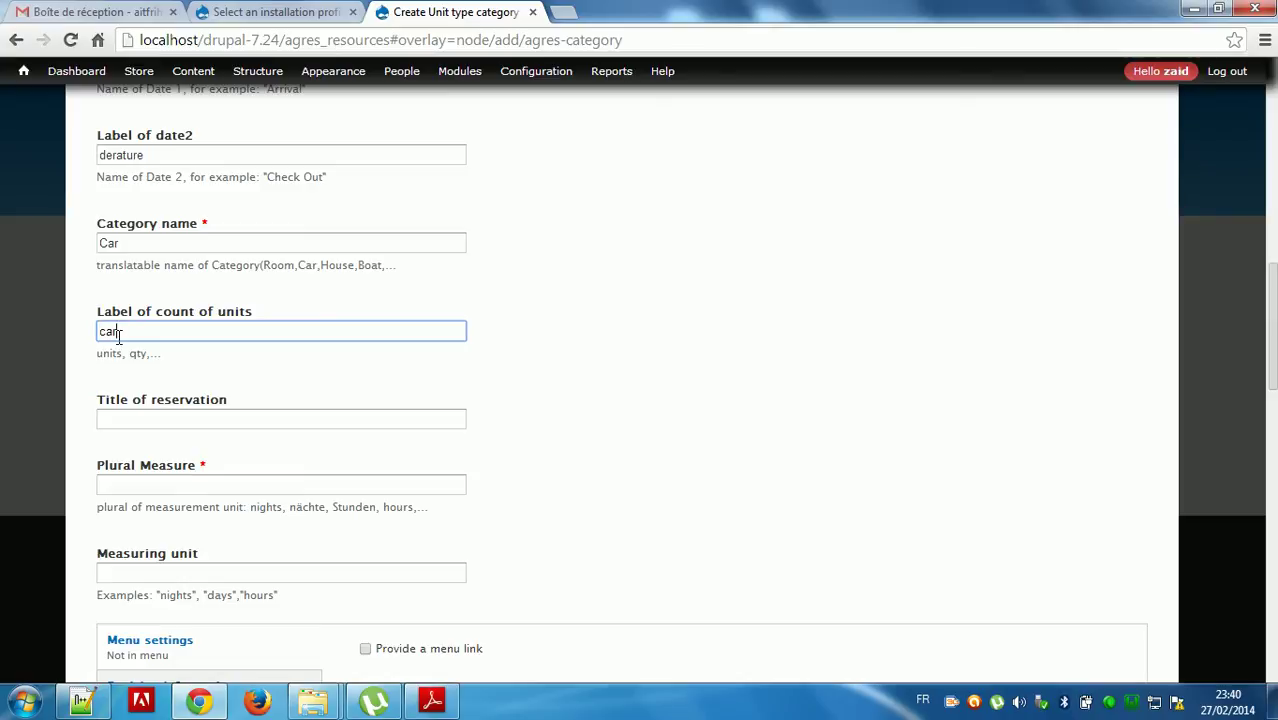
click(140, 418)
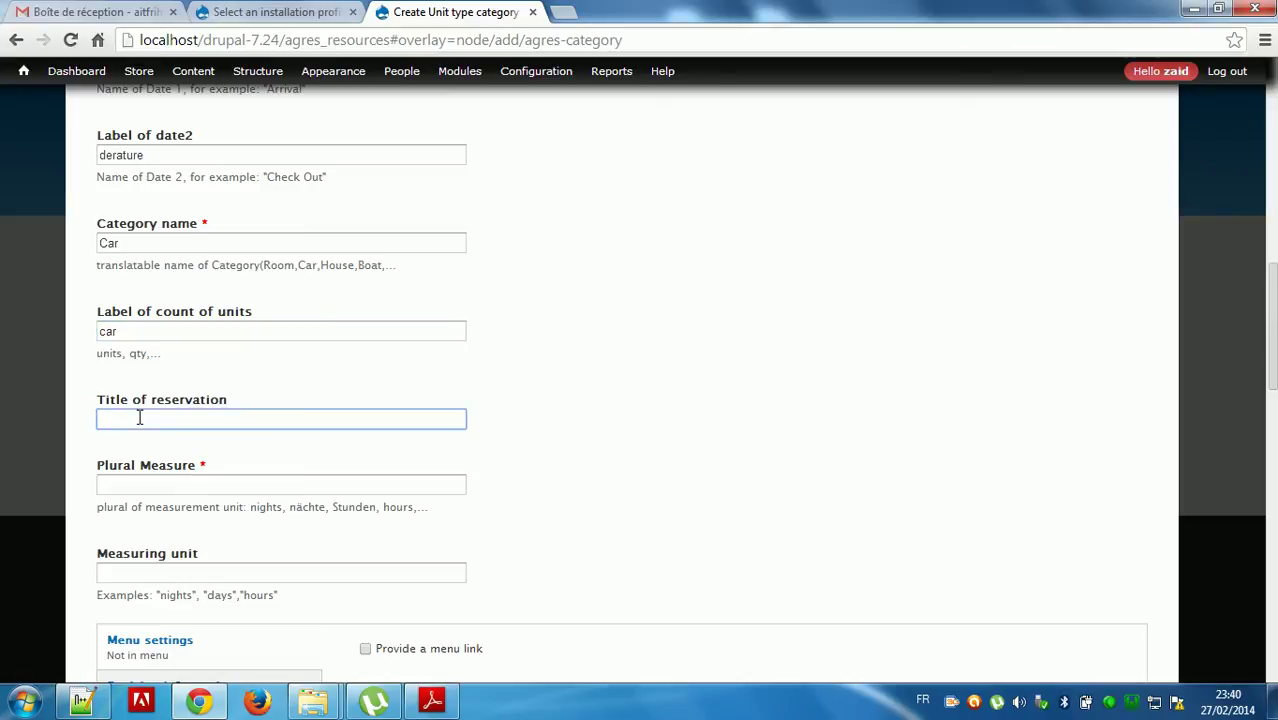
text(sear)
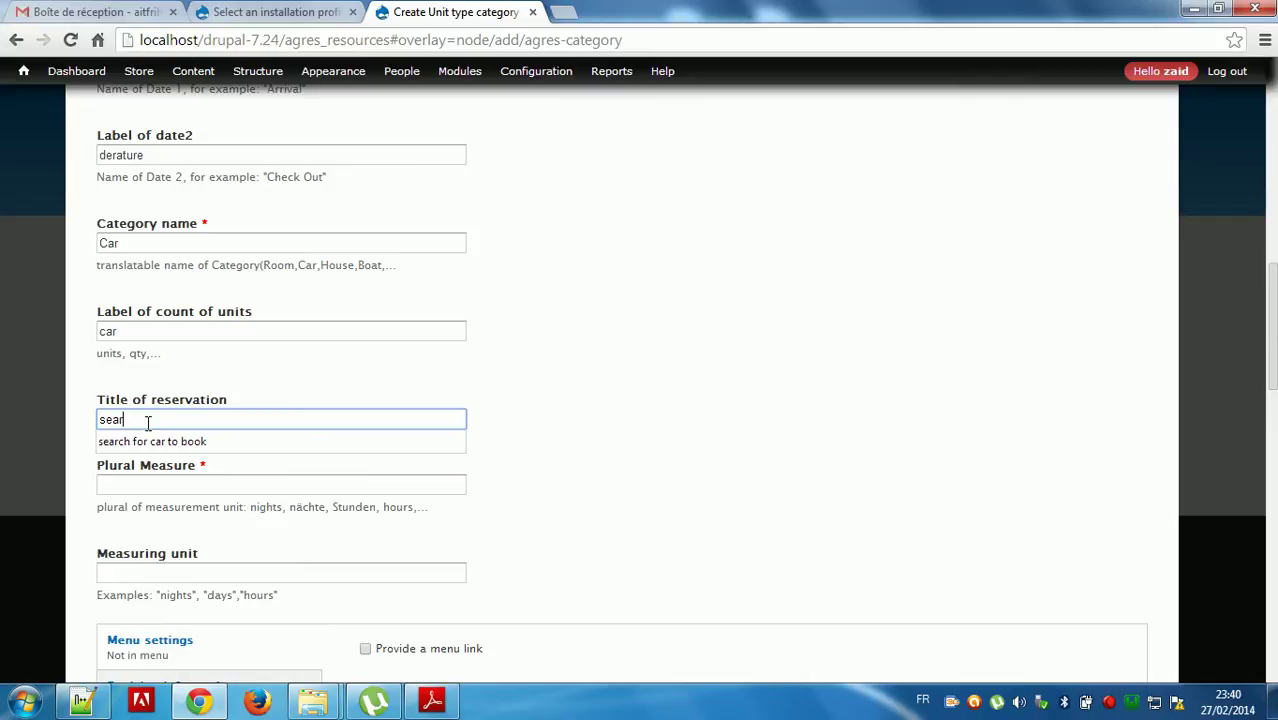
click(160, 443)
Step: Set the plural measure to "units" and the measuring unit to "days"
click(177, 486)
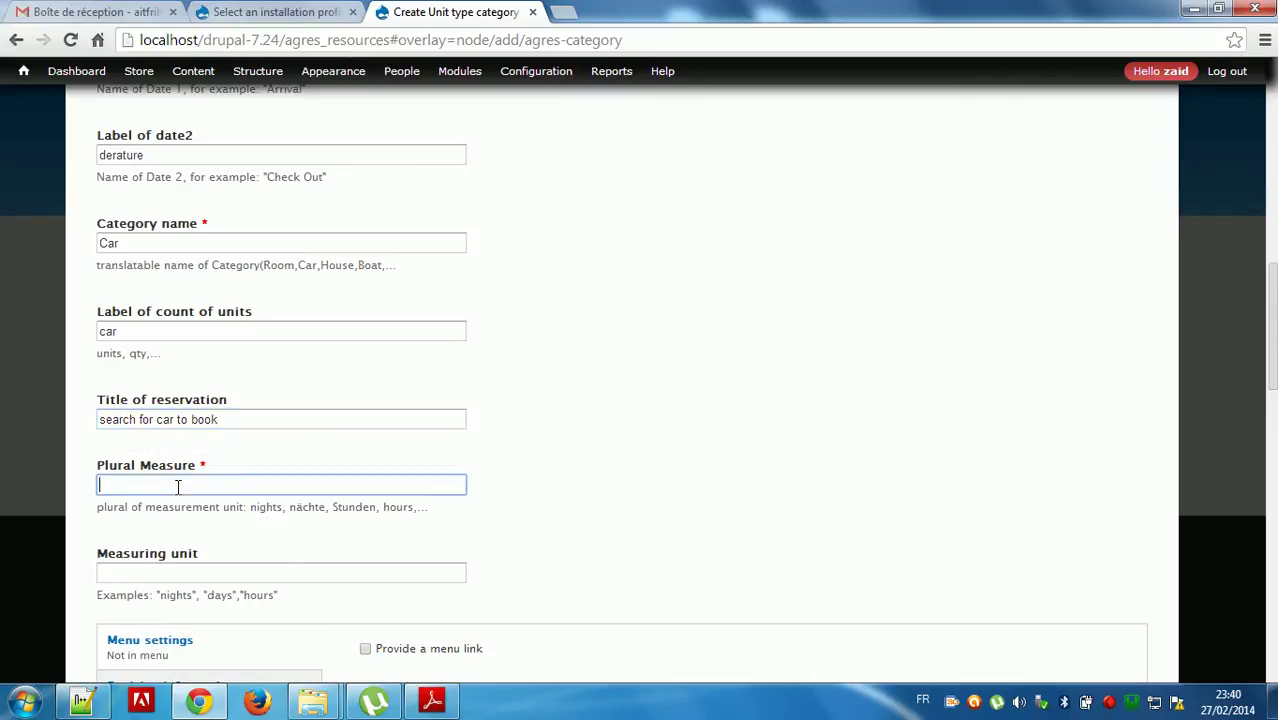
text(units)
double_click(176, 487)
text(units)
double_click(212, 594)
click(190, 594)
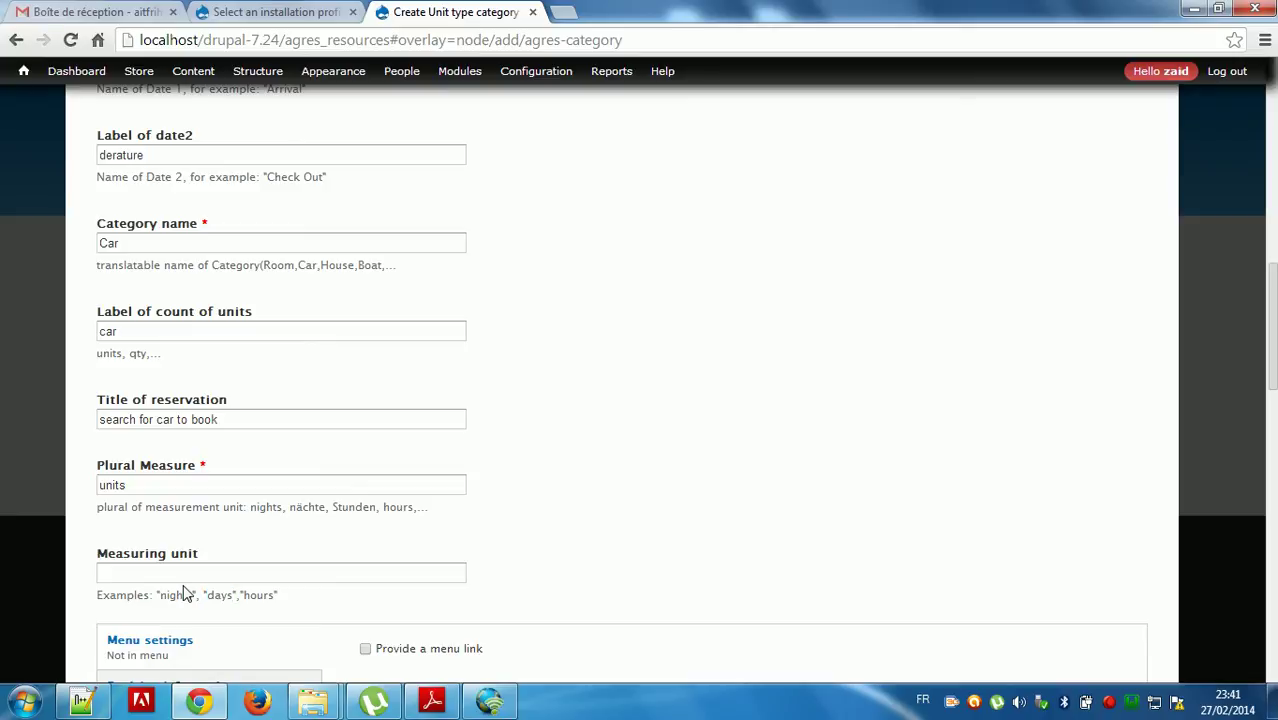
click(164, 572)
text(days)
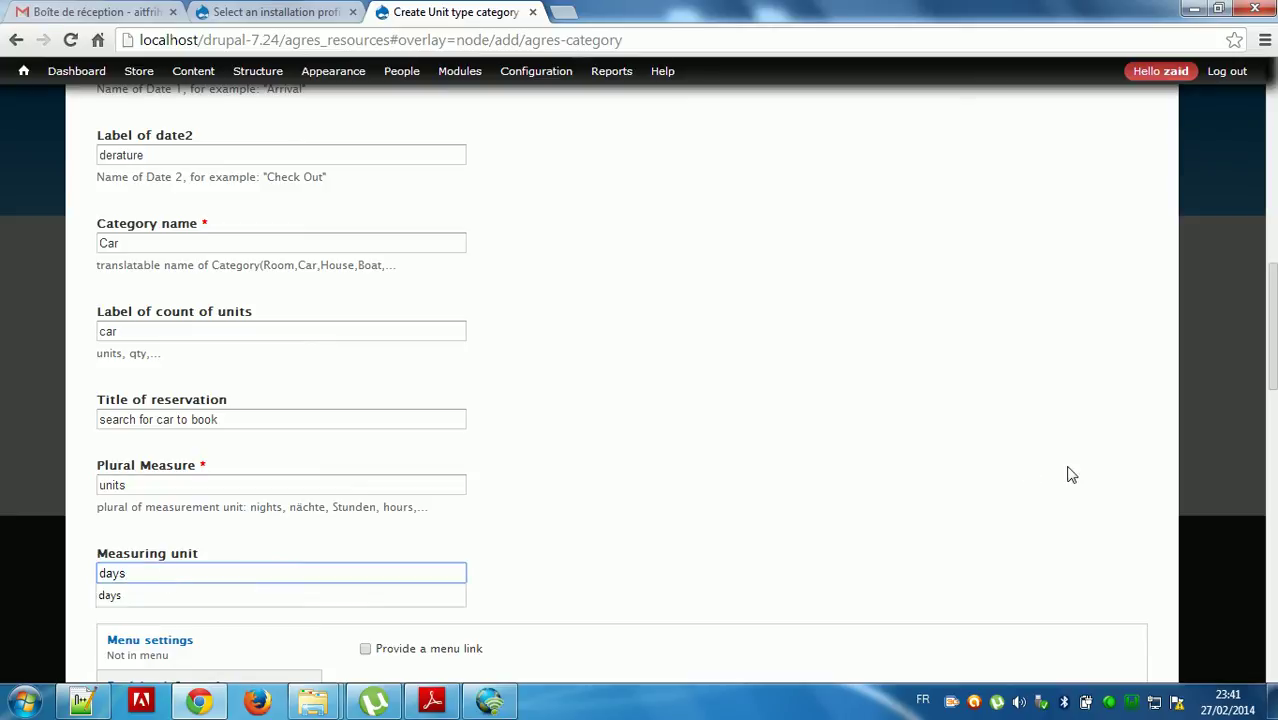
Step: Set the category's comment settings to Closed and view its authoring and publishing options
drag(1273, 292, 1274, 377)
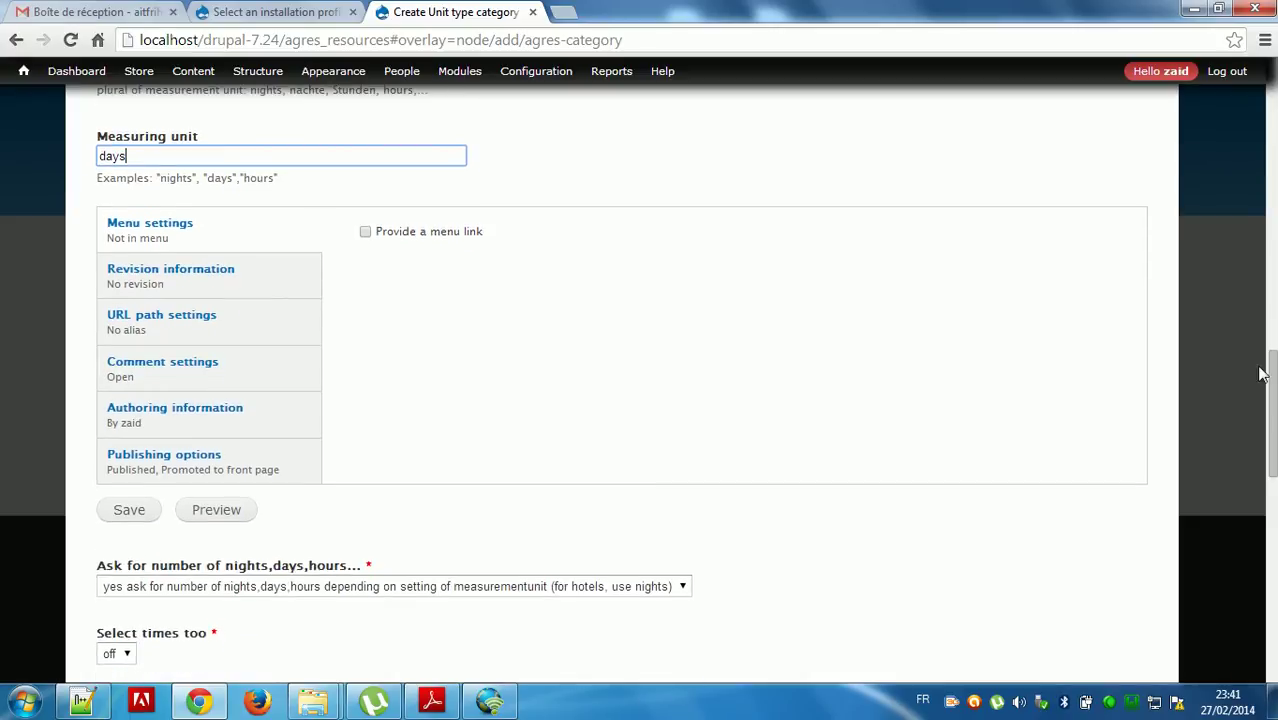
click(265, 277)
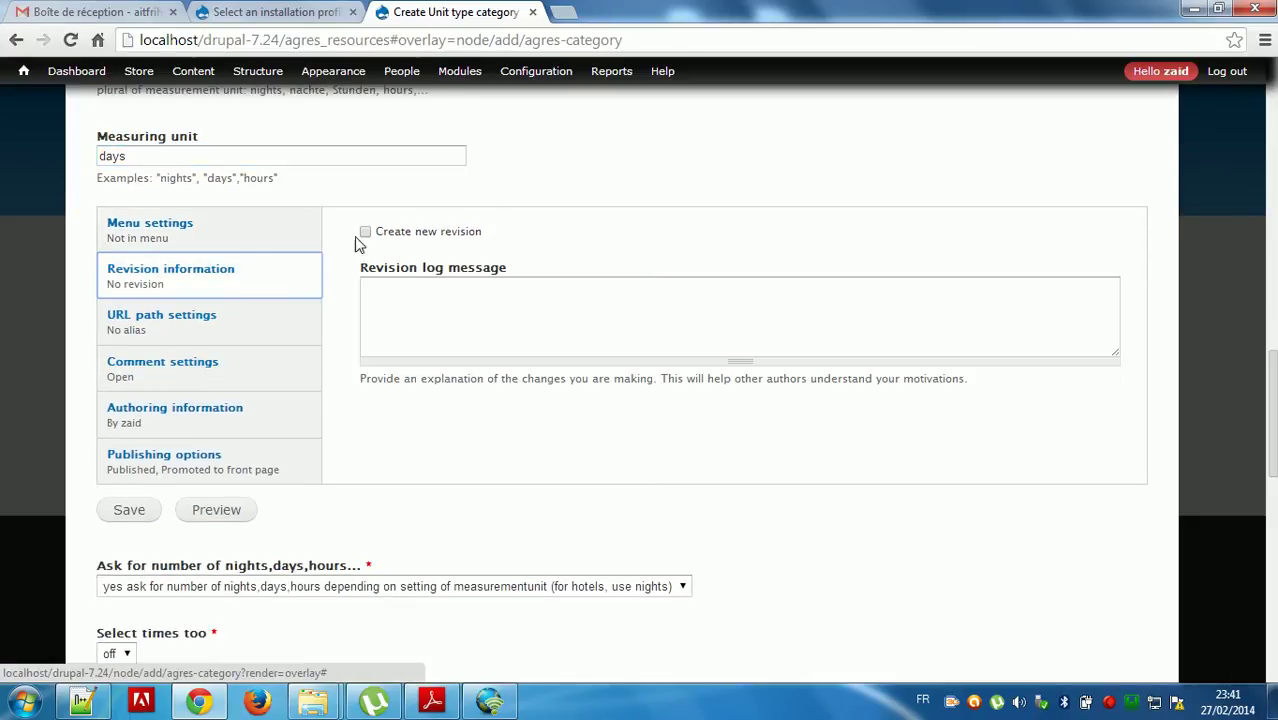
click(231, 317)
click(218, 368)
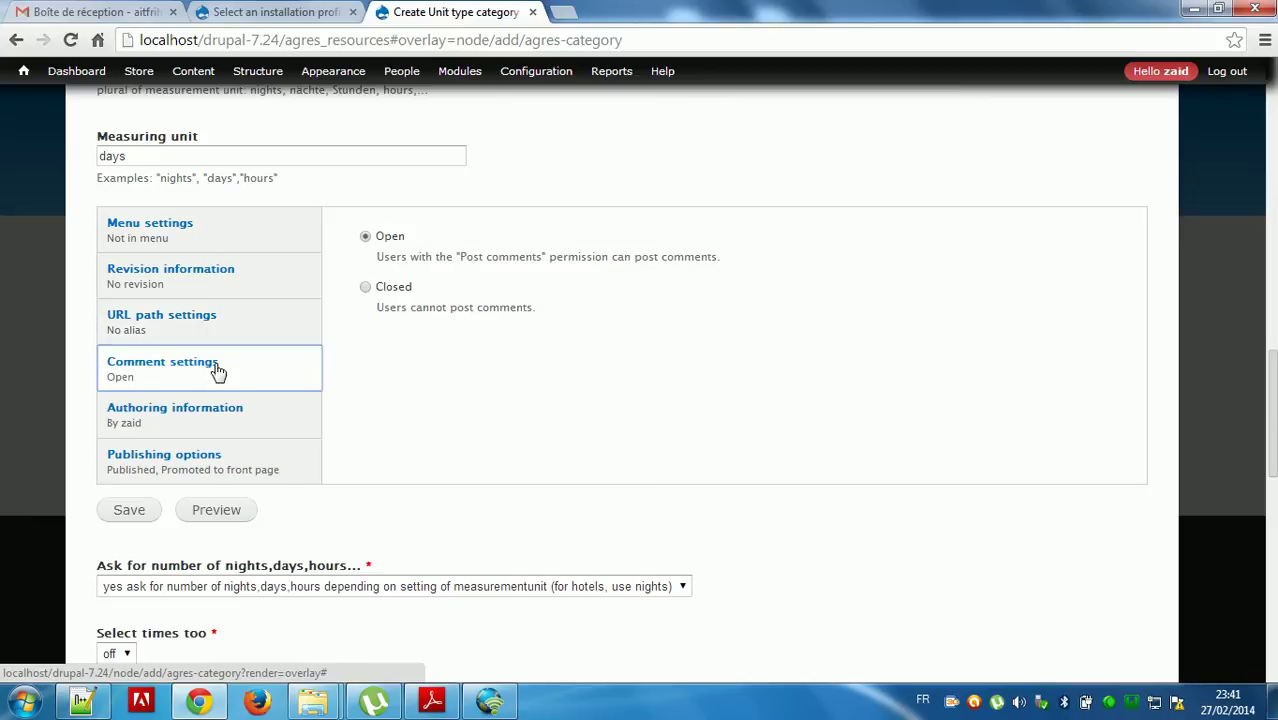
click(366, 288)
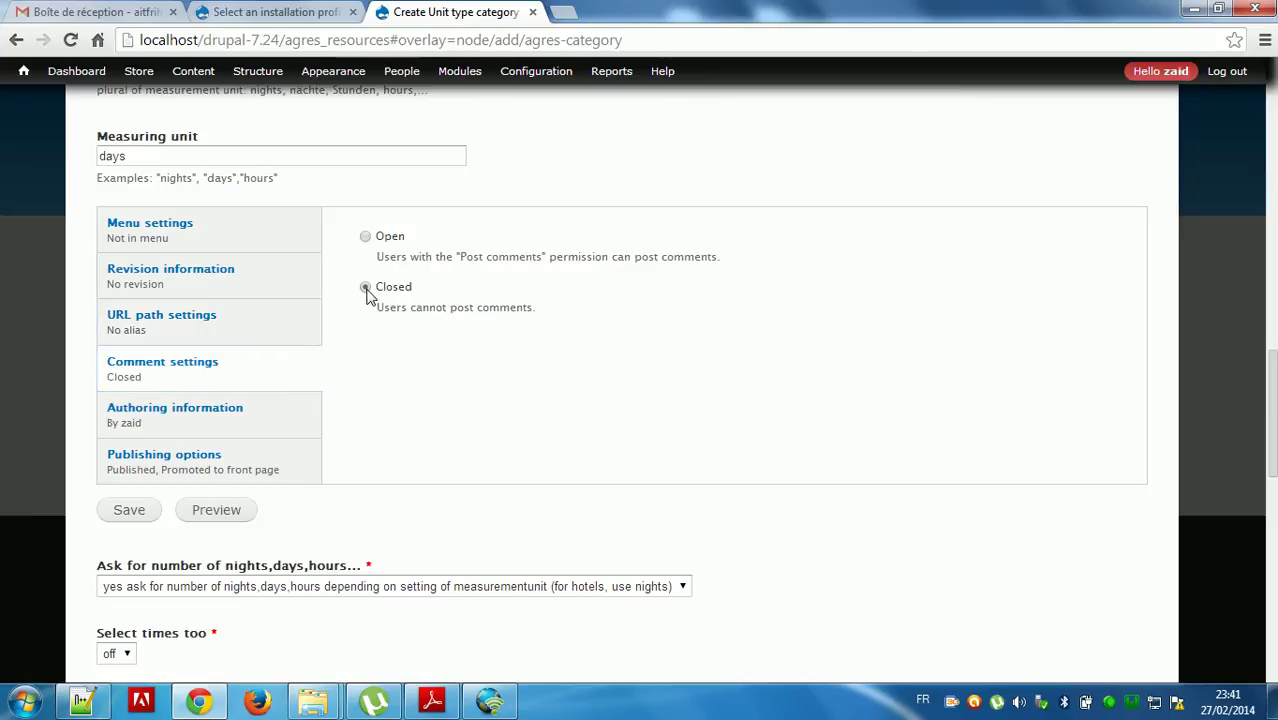
click(258, 418)
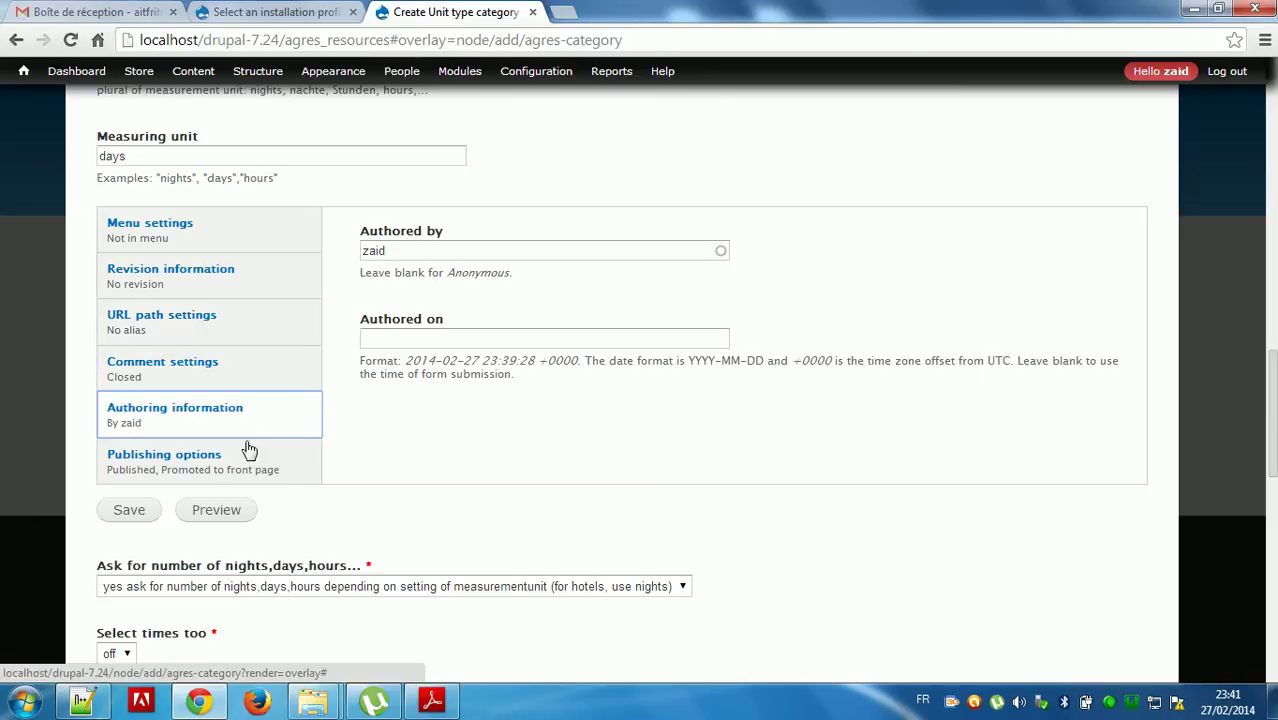
click(242, 464)
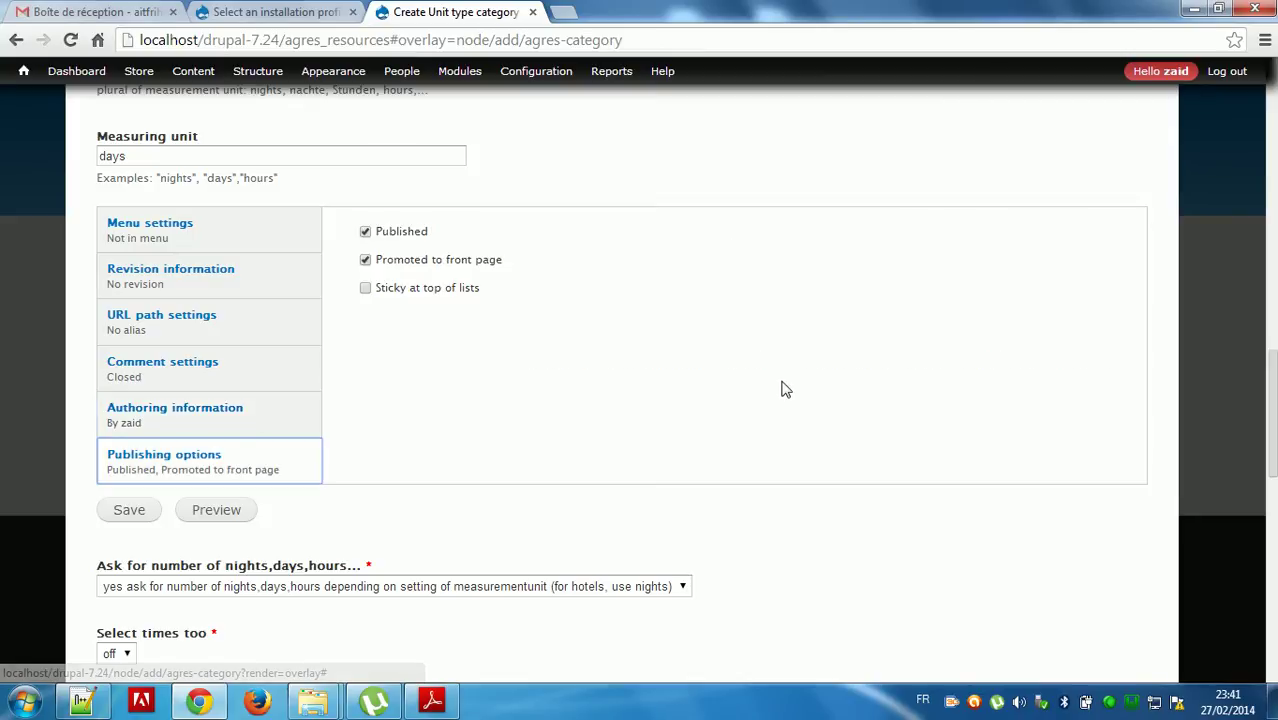
Step: Keep asking for the number of nights, days or hours, and set Select times too to on
scroll(786, 389, down, 3)
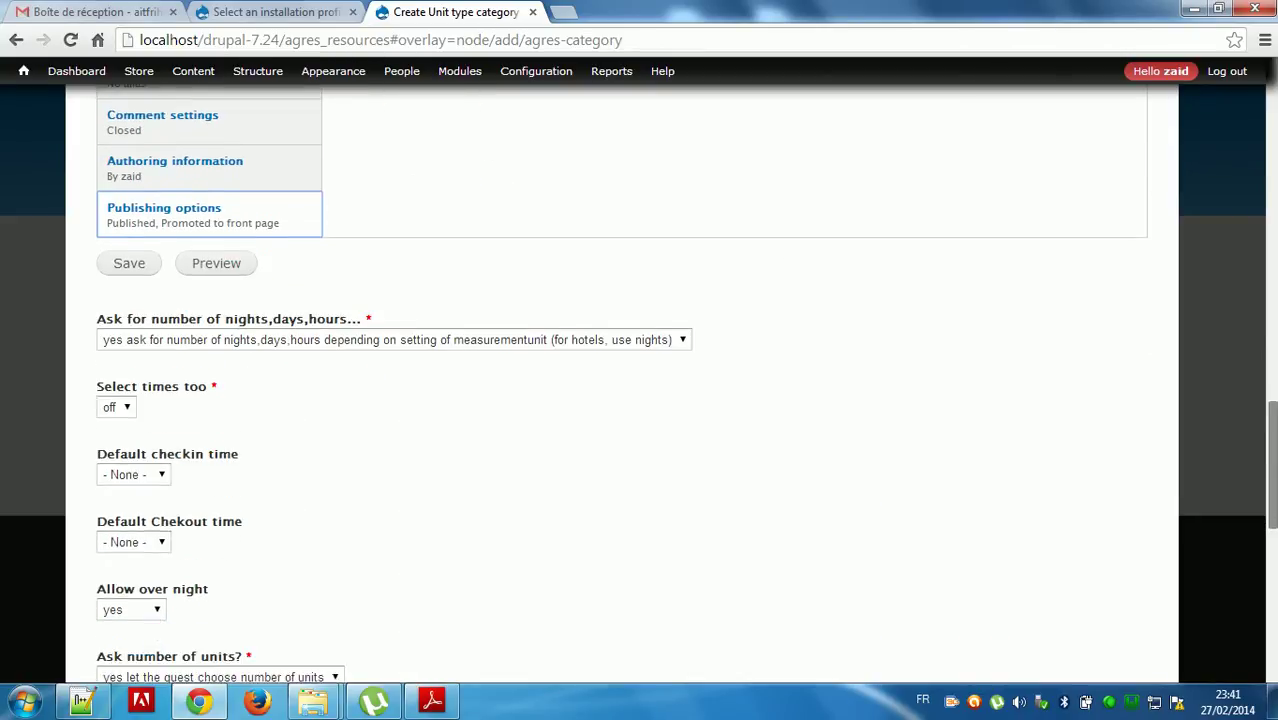
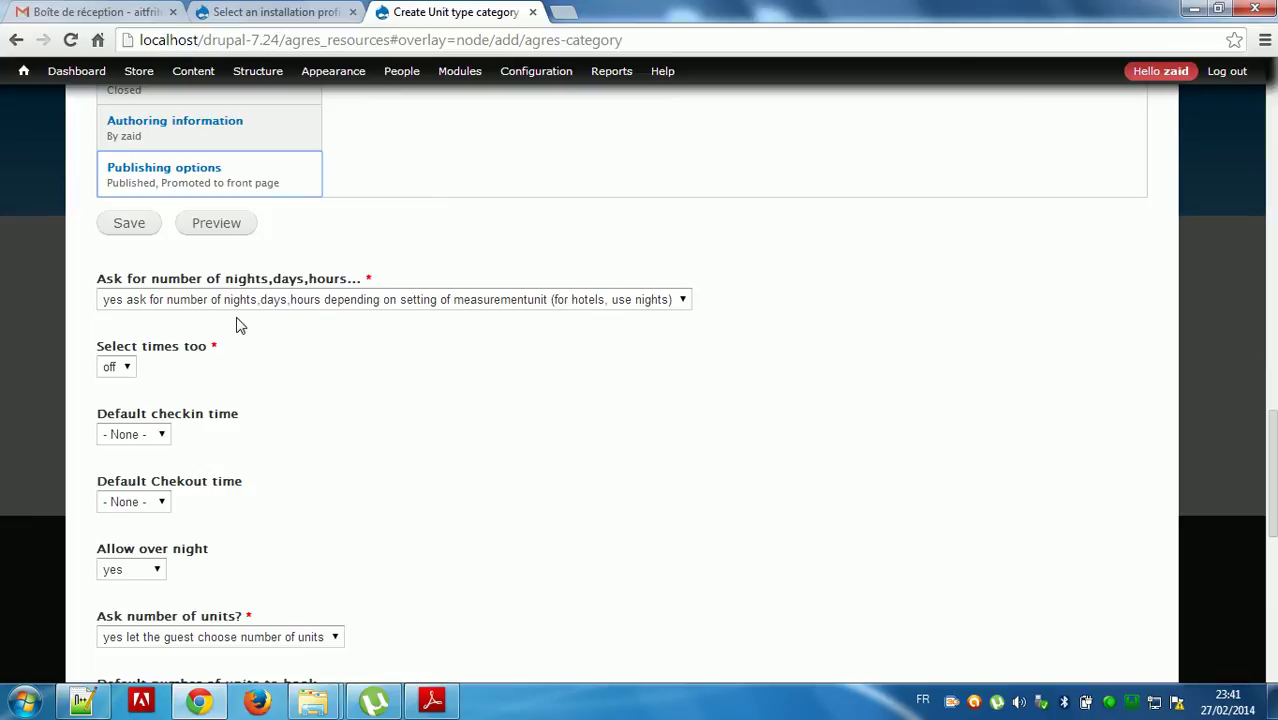
click(360, 305)
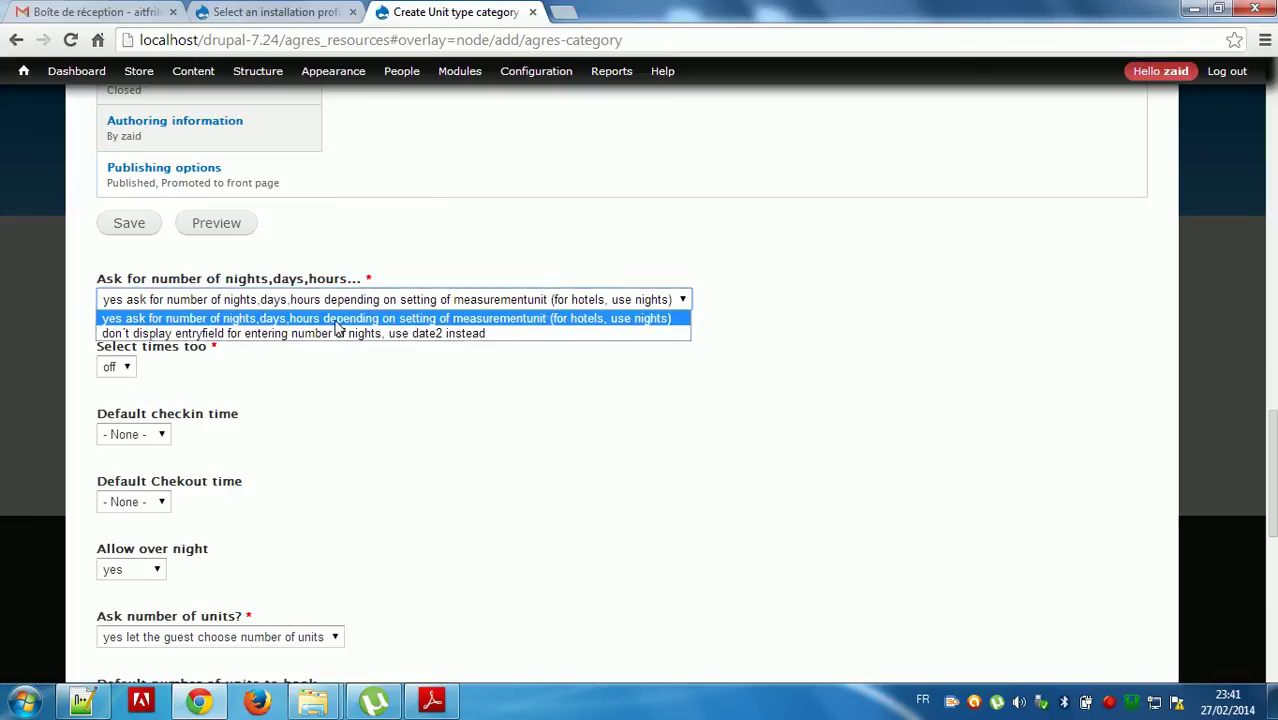
click(337, 319)
click(125, 368)
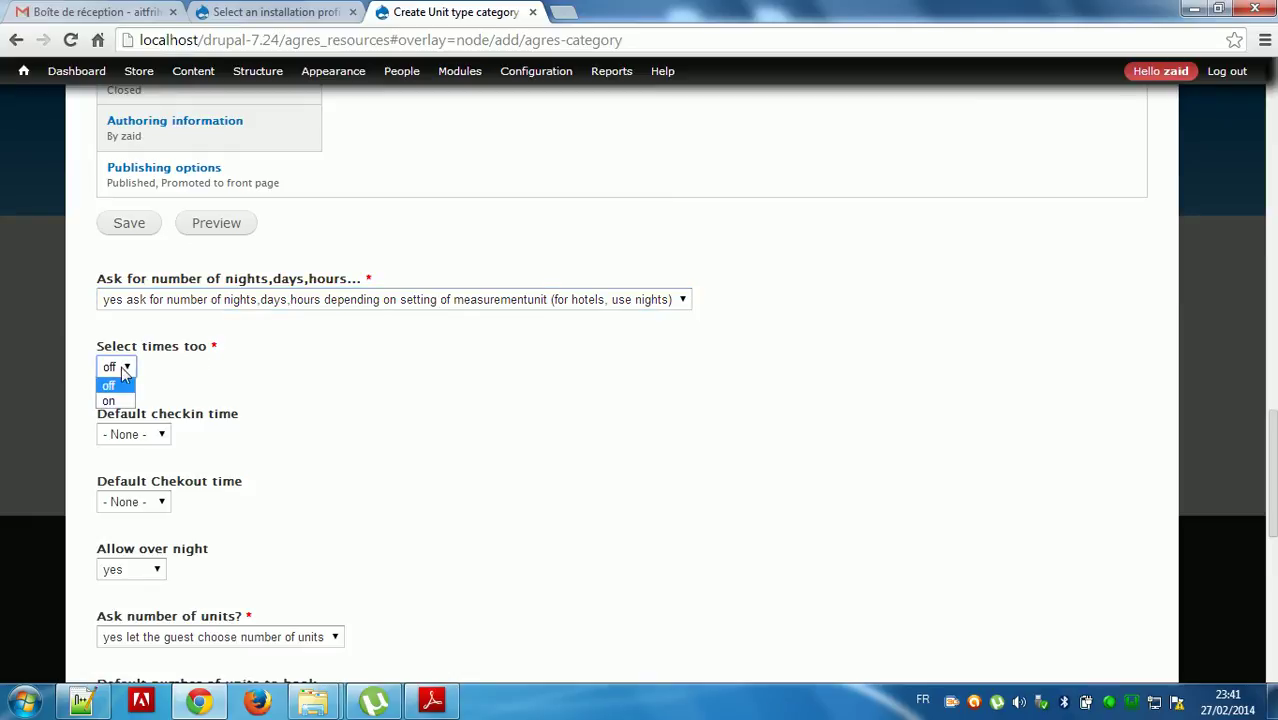
click(155, 438)
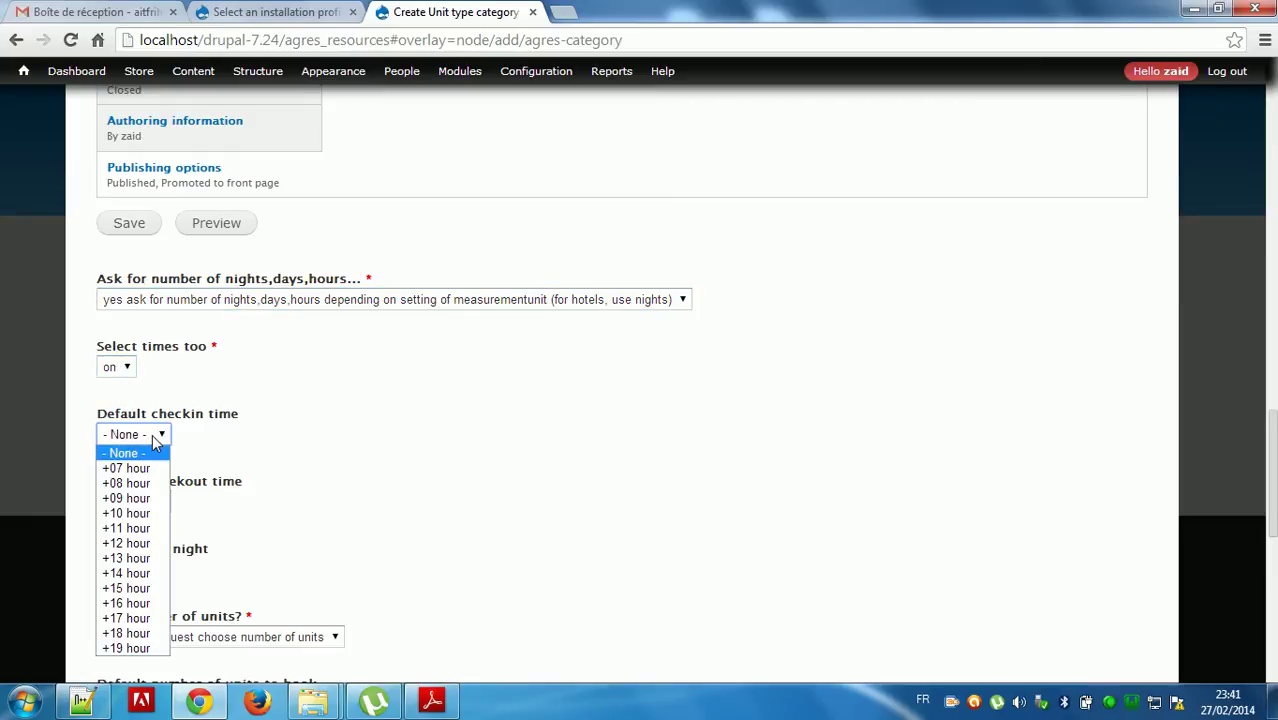
click(283, 431)
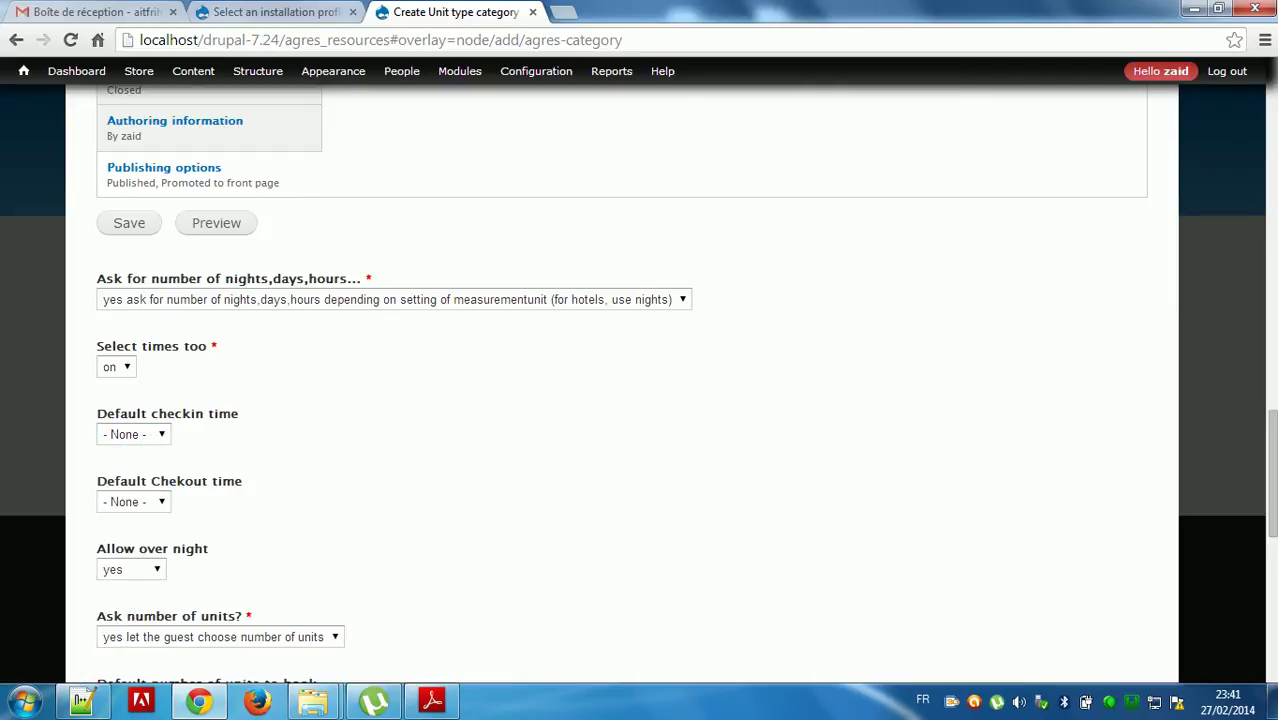
Step: Keep Allow over night set to yes for the category
scroll(1260, 405, down, 2)
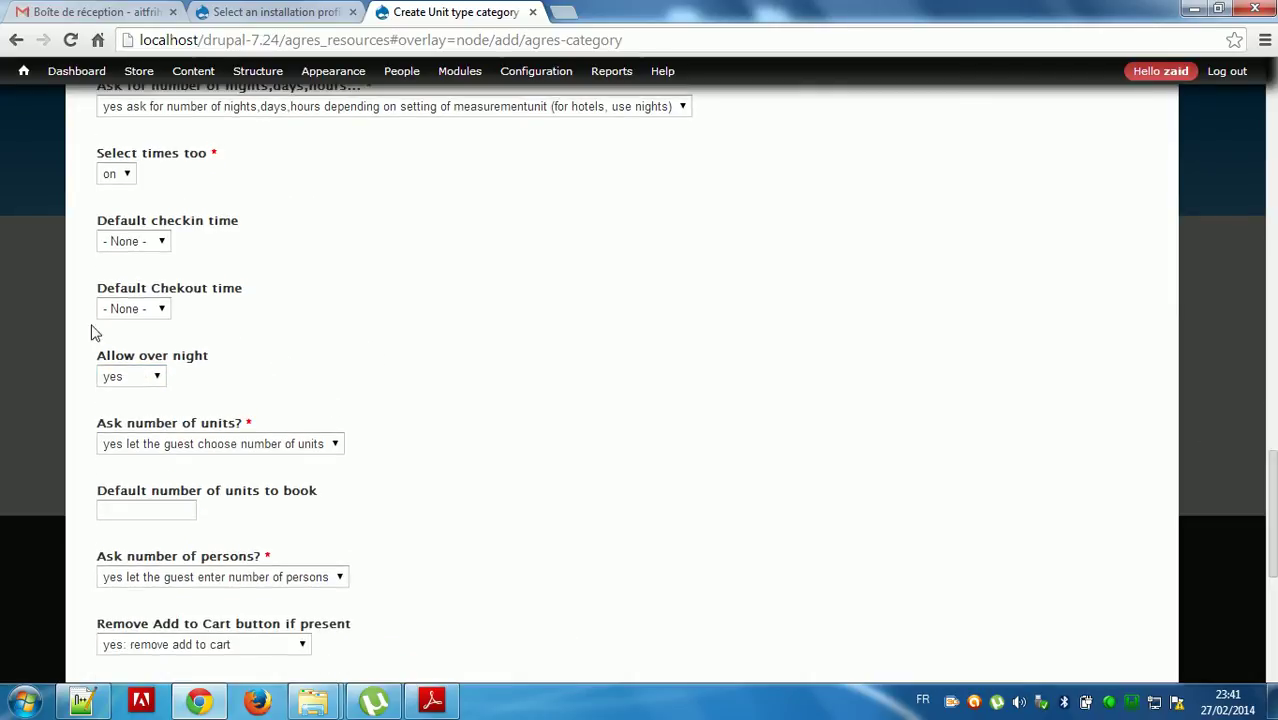
click(150, 380)
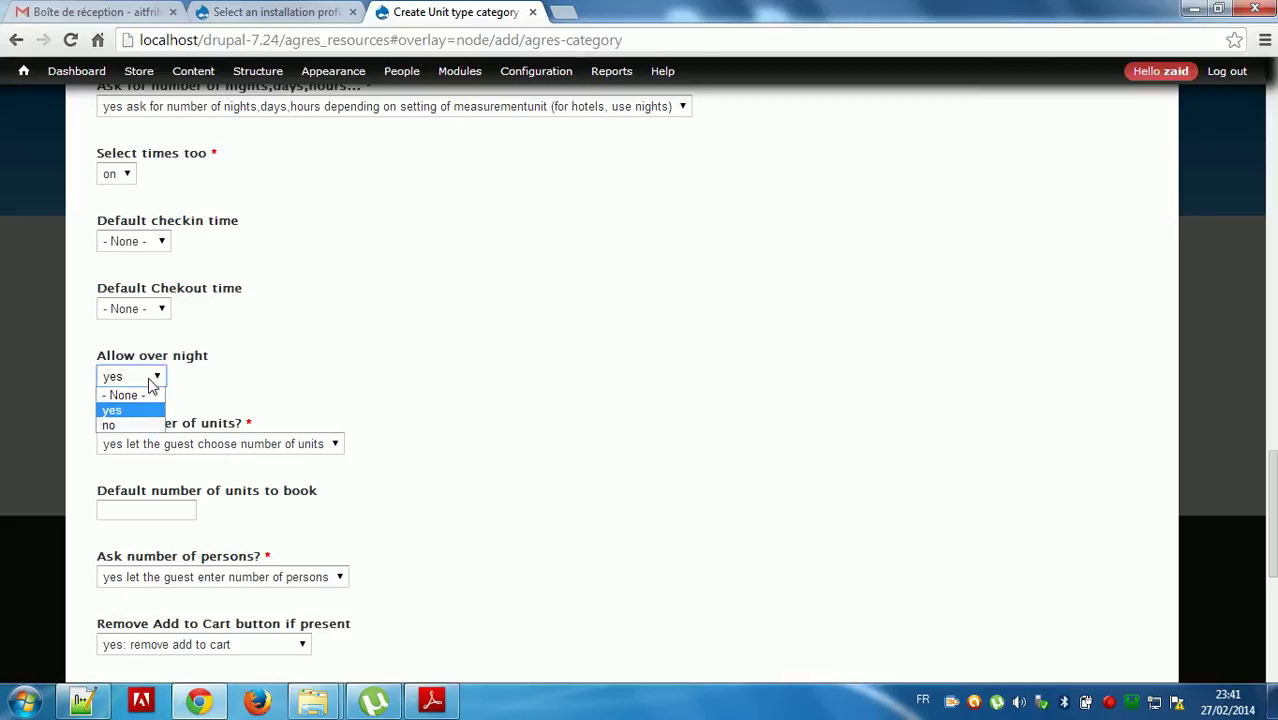
click(220, 390)
click(140, 379)
click(138, 408)
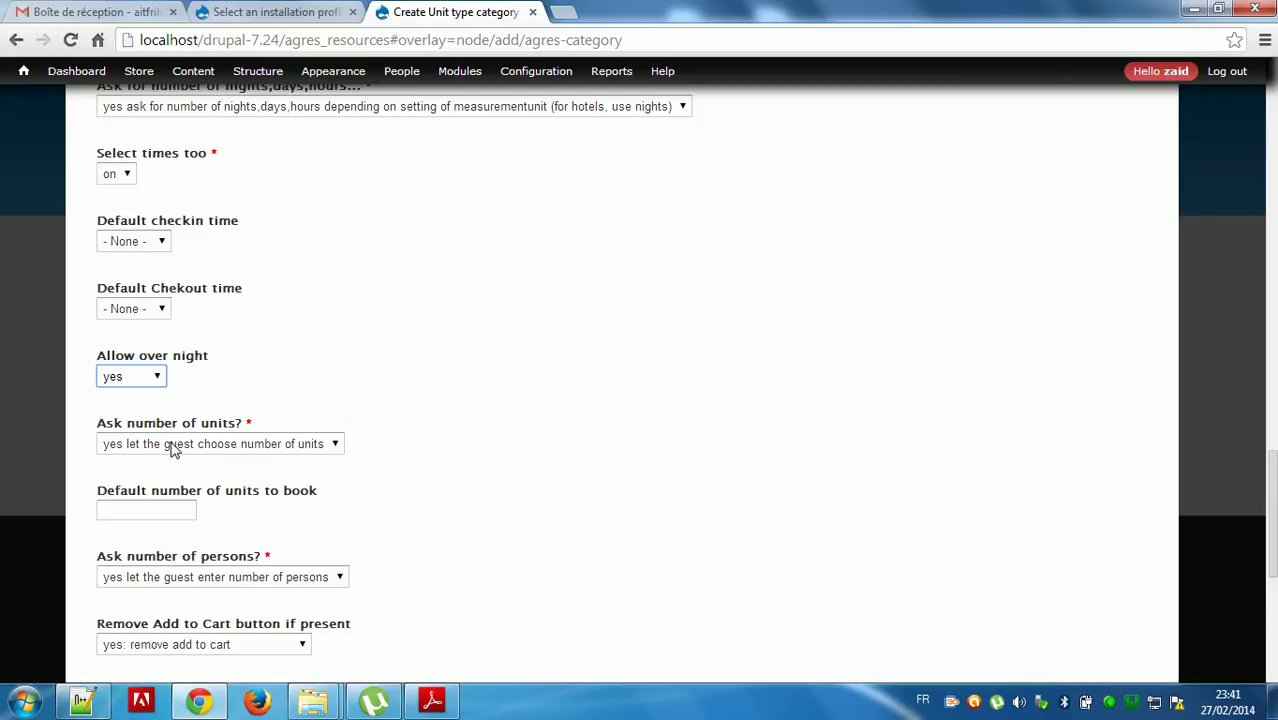
Step: Keep letting the guest choose the number of units, and set the default number of units to book to 10
click(172, 447)
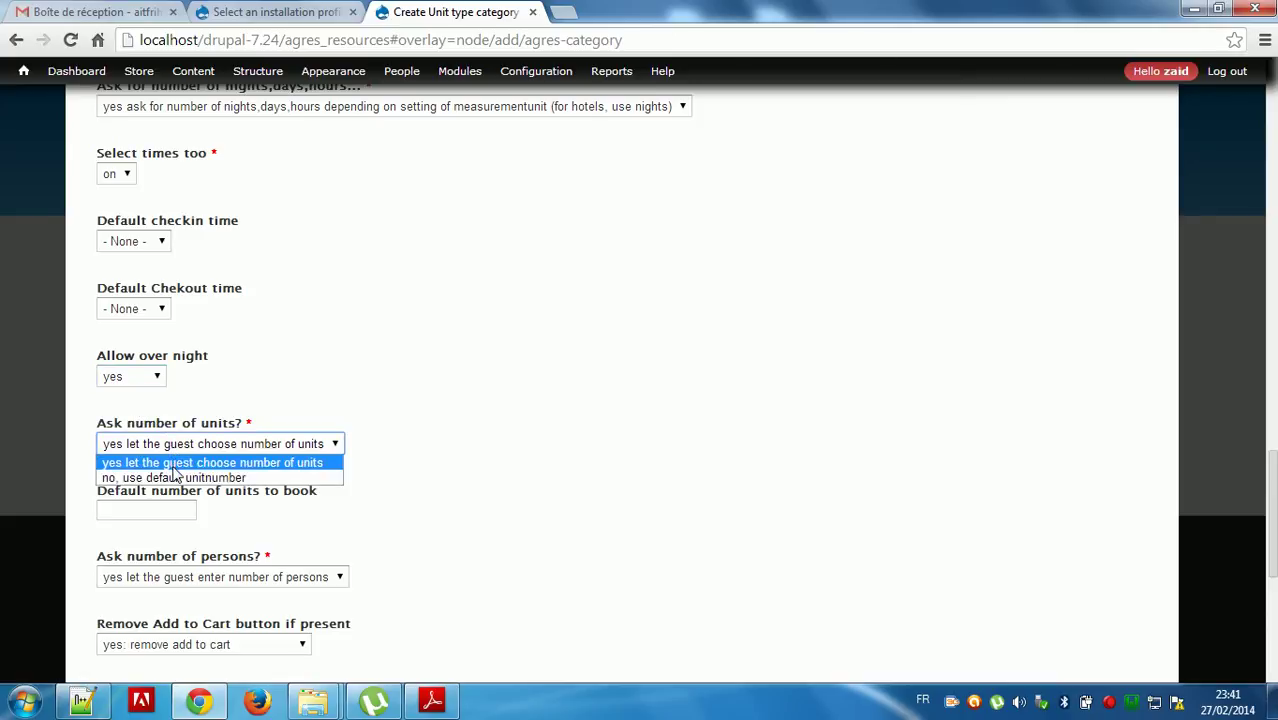
click(174, 466)
click(181, 508)
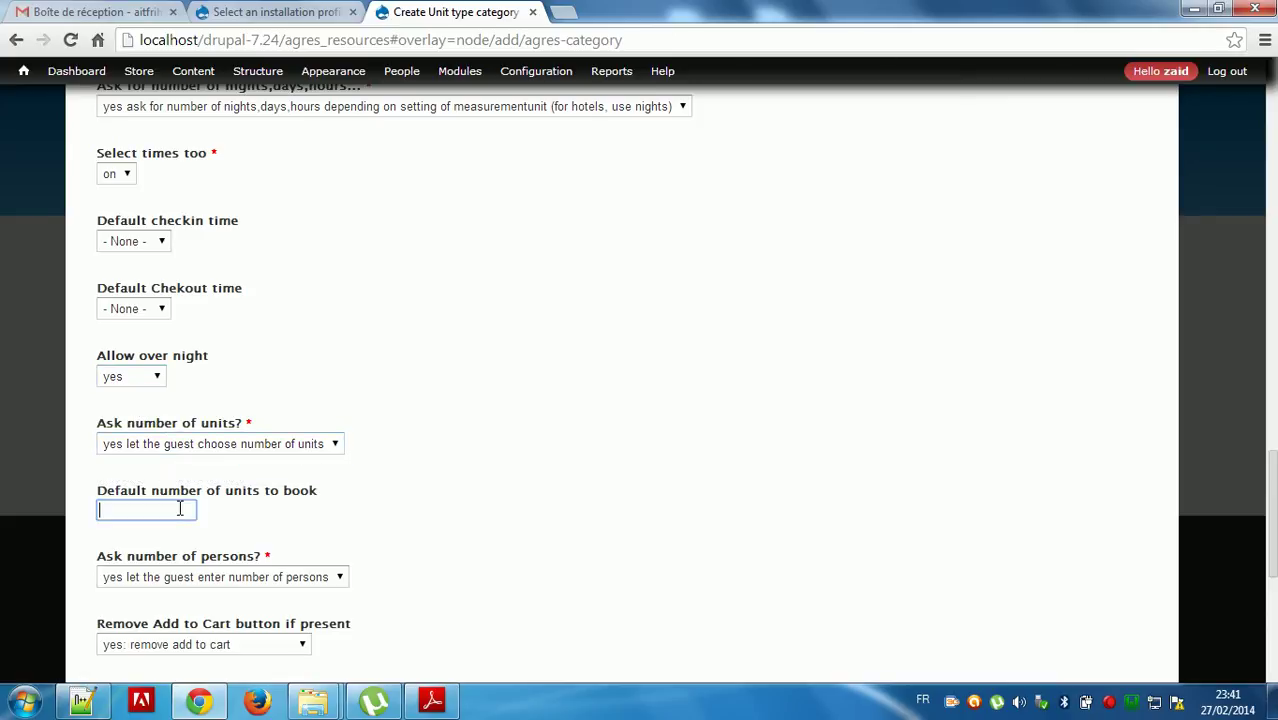
text(10)
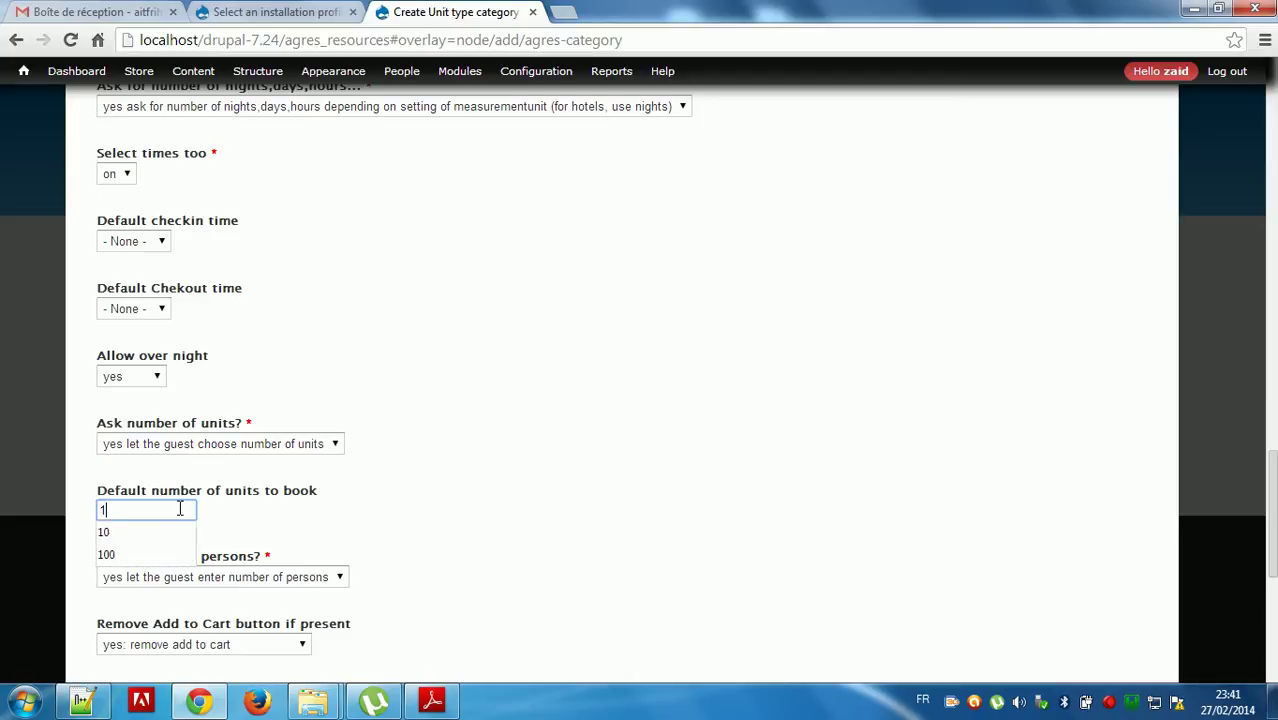
click(177, 530)
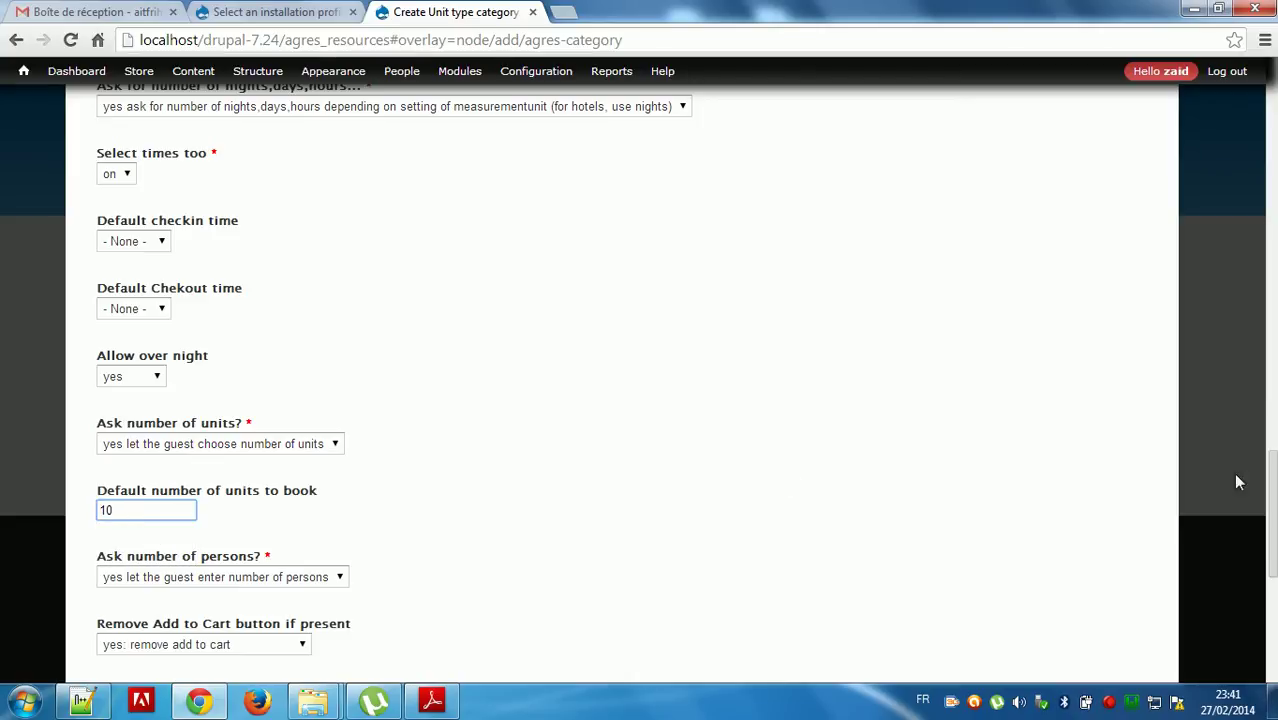
Step: Set Ask number of persons to "no person info" and choose "add to cart button will be displayed" for the Add to Cart setting
scroll(637, 490, down, 2)
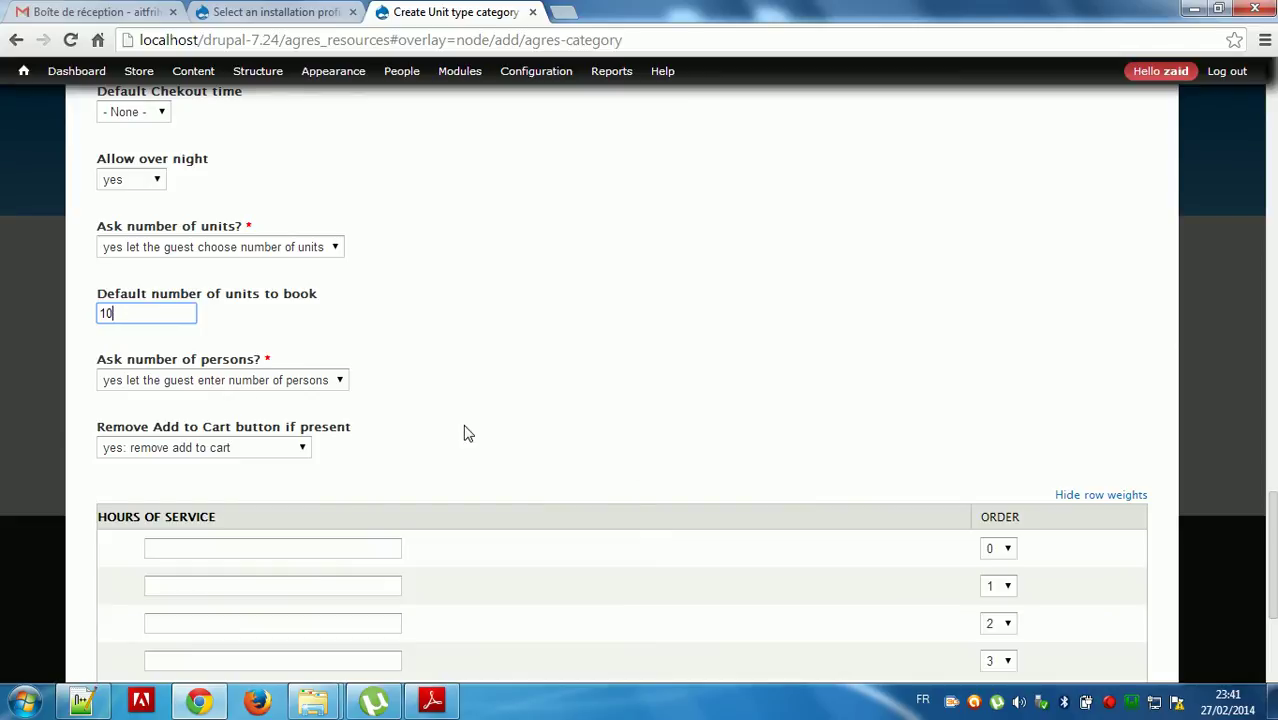
click(220, 382)
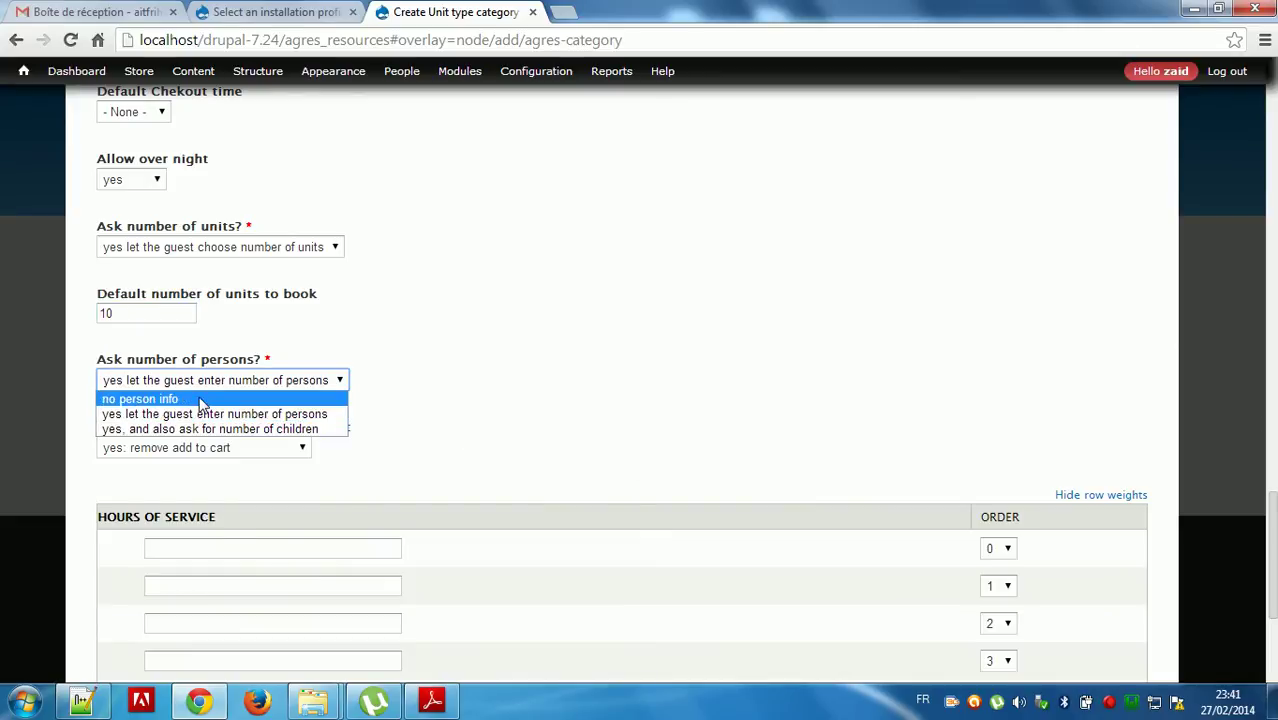
click(212, 398)
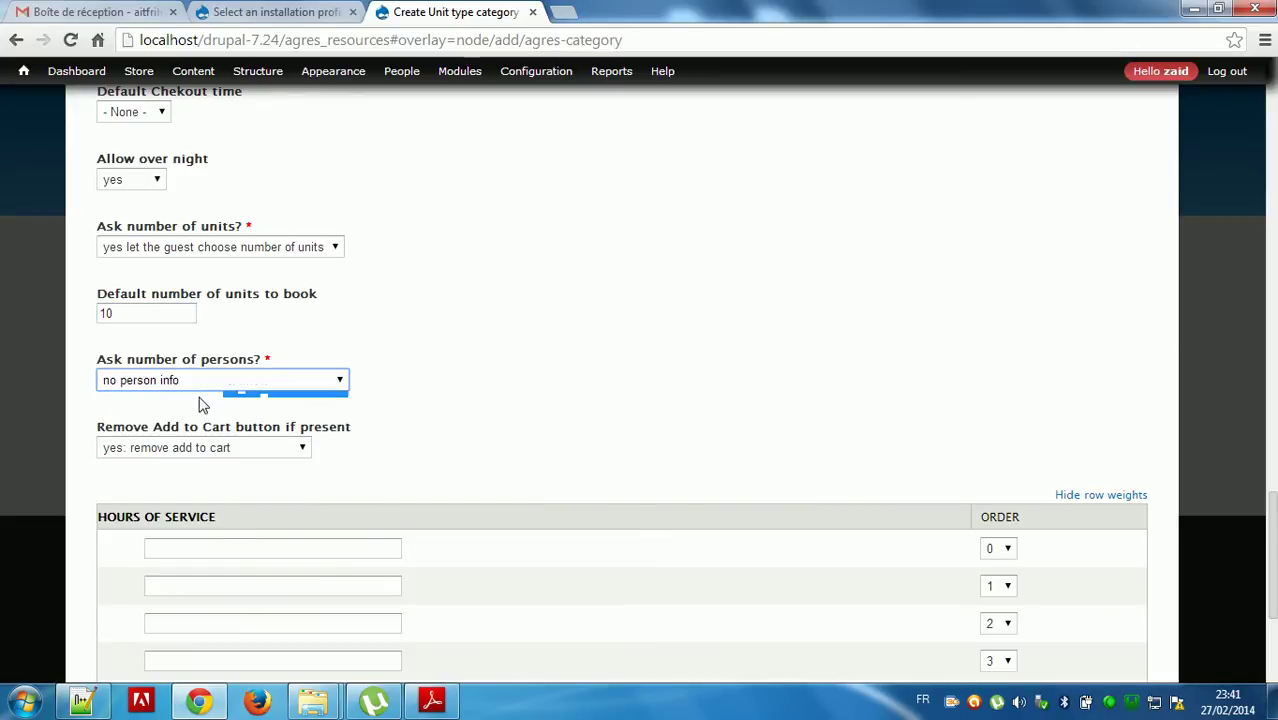
click(254, 452)
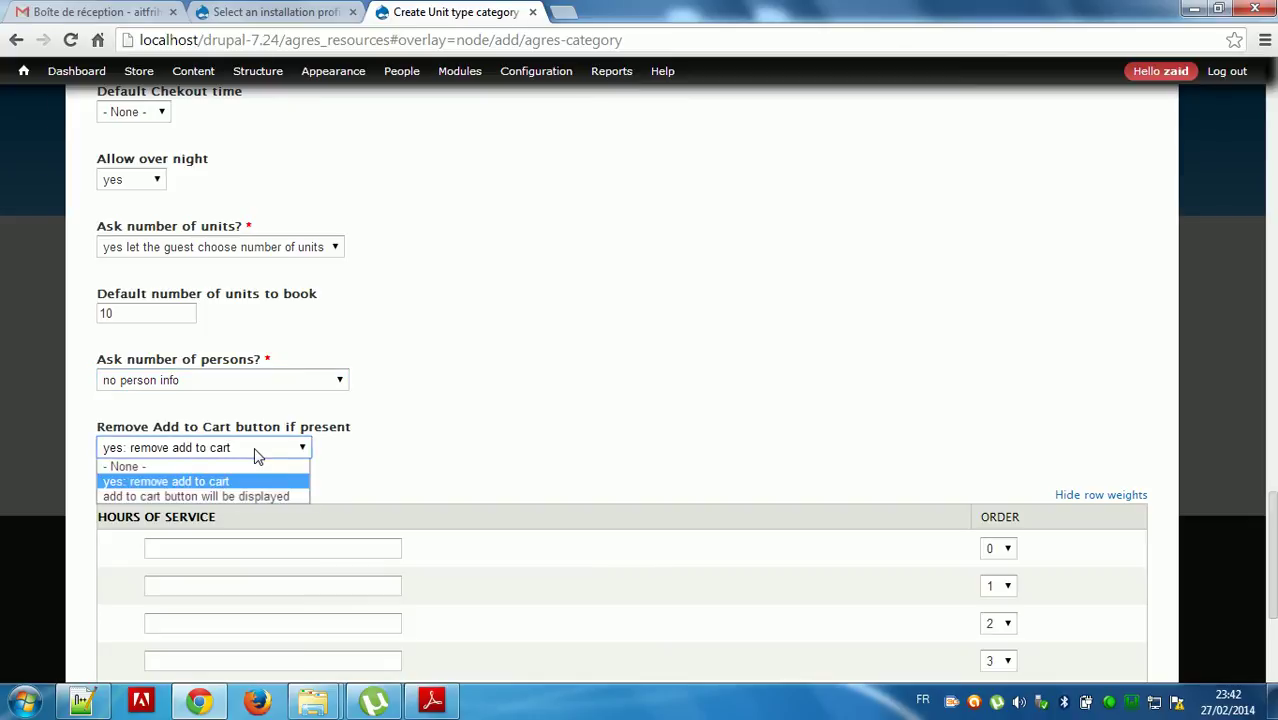
click(223, 496)
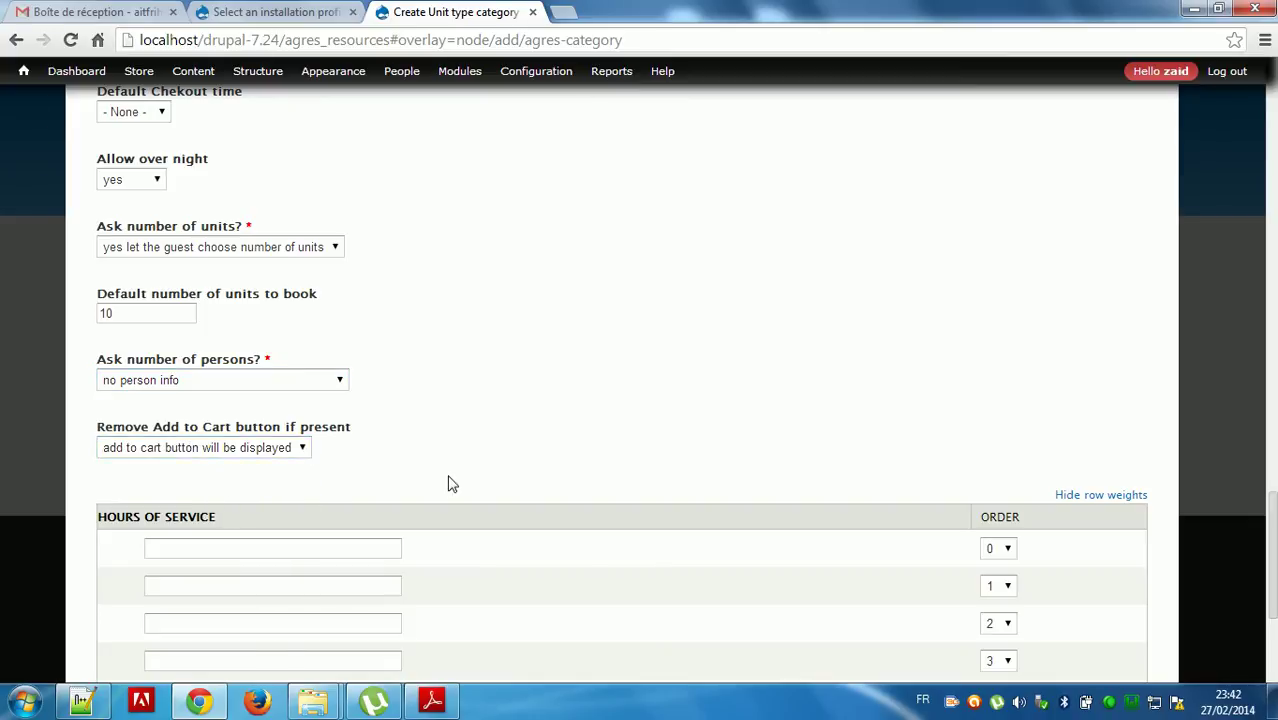
Step: Fill all seven Hours of service entries with 00:00-23:59
scroll(494, 419, down, 2)
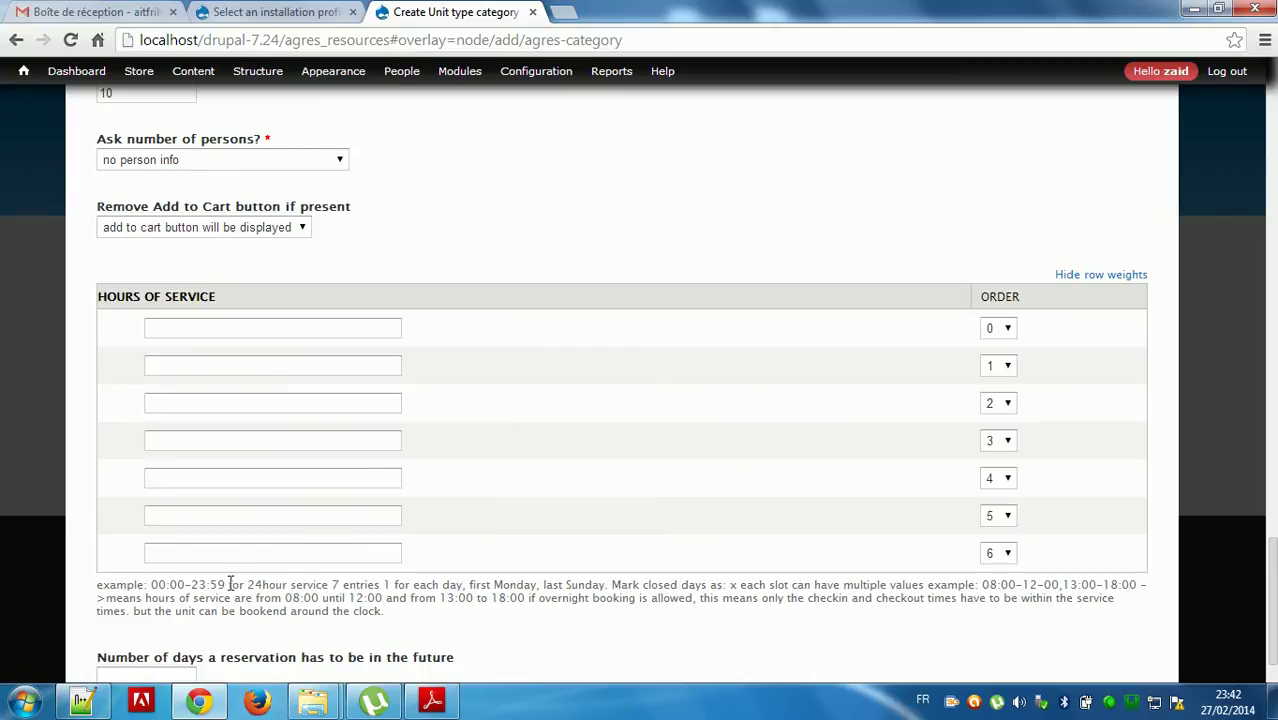
drag(227, 583, 157, 585)
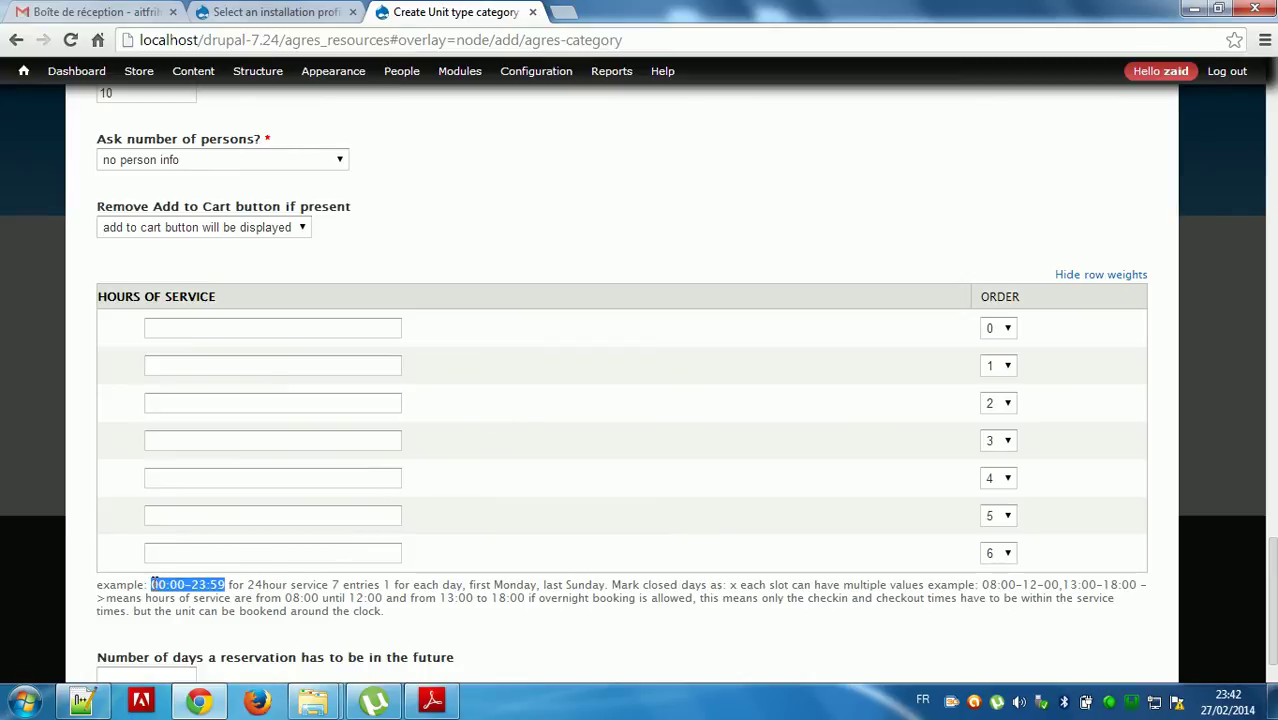
click(212, 323)
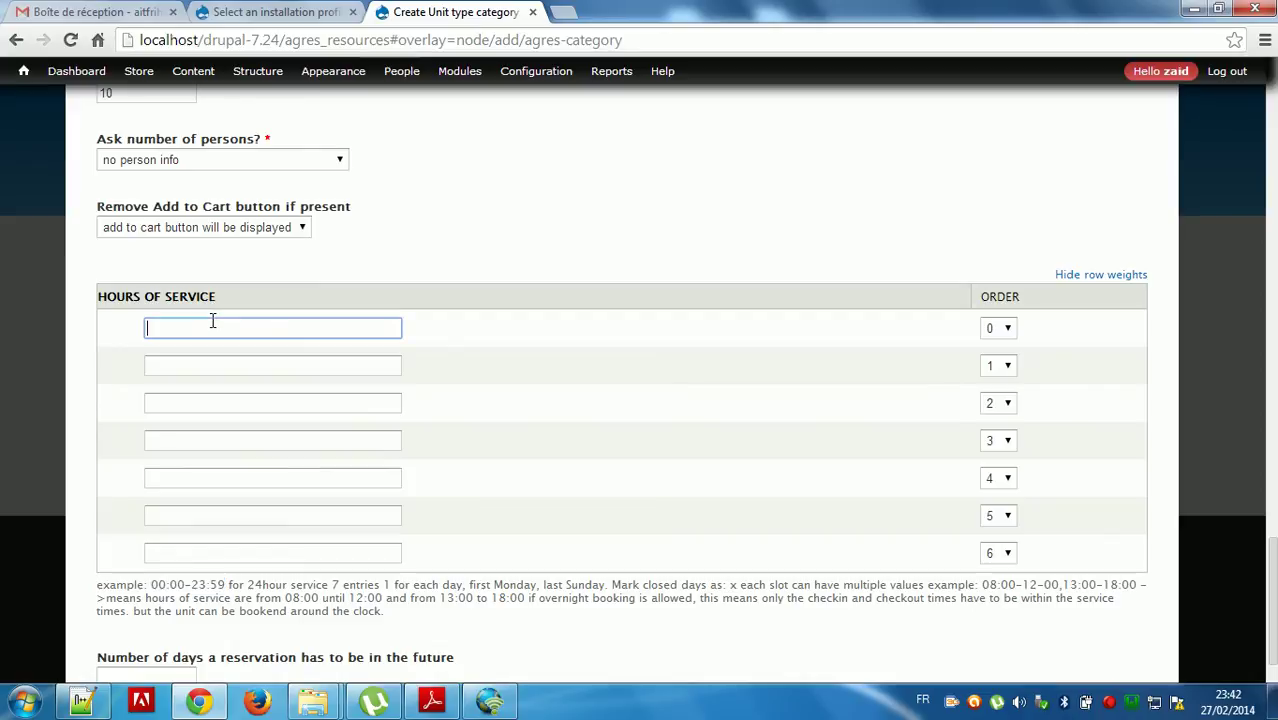
text(00:00-23:59)
click(240, 401)
text(00:00-23:59)
click(209, 357)
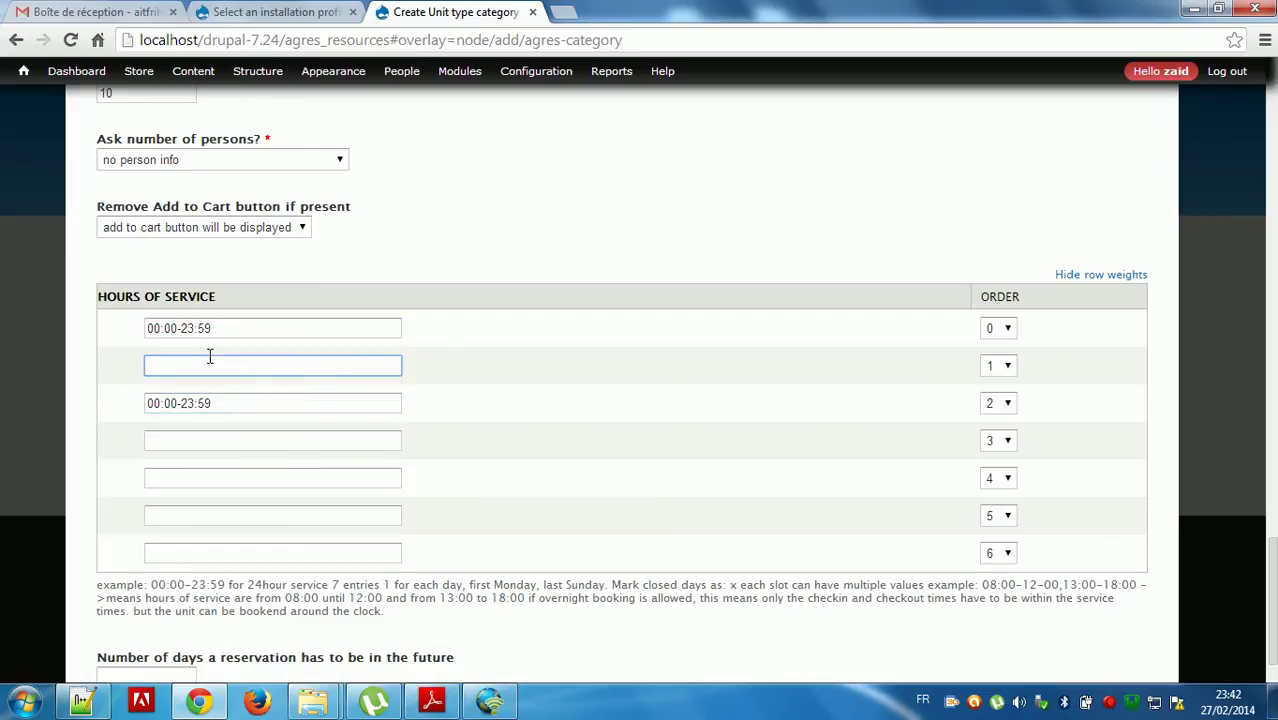
text(00:00-23:59)
click(204, 438)
text(00:00-23:59)
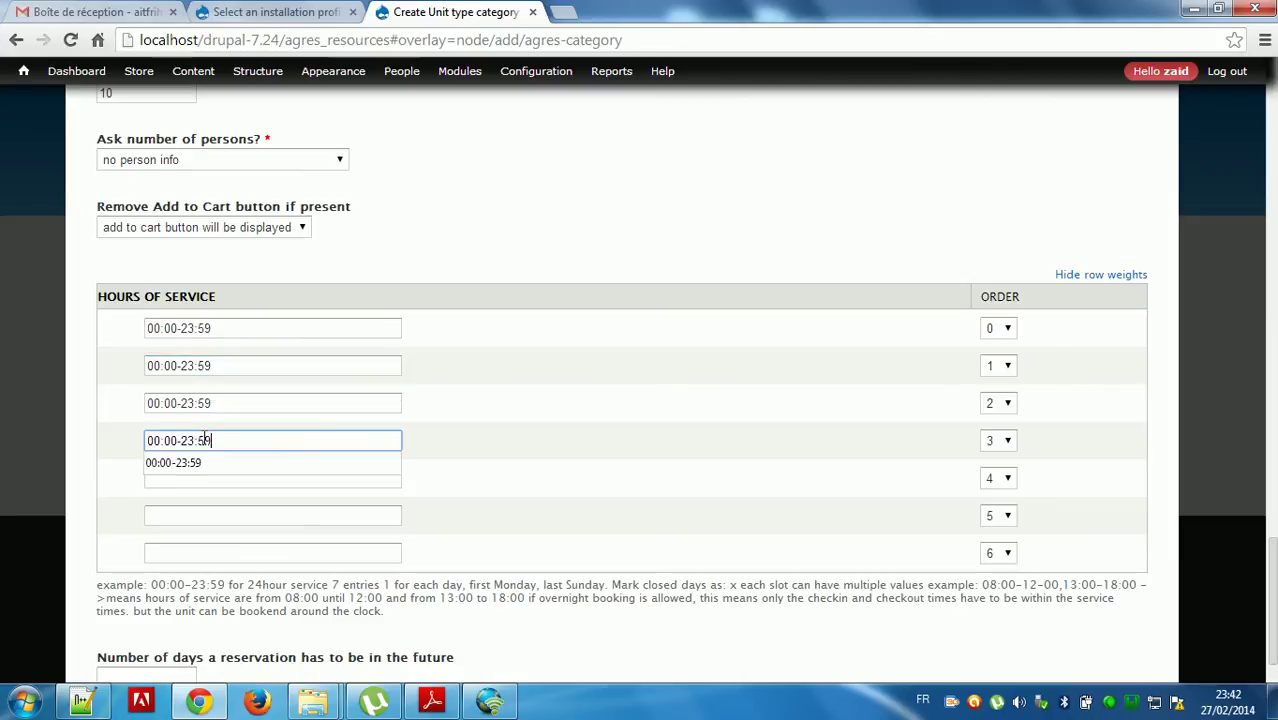
click(225, 514)
text(00:00-23:59)
click(193, 485)
text(00:00-23:59)
click(215, 553)
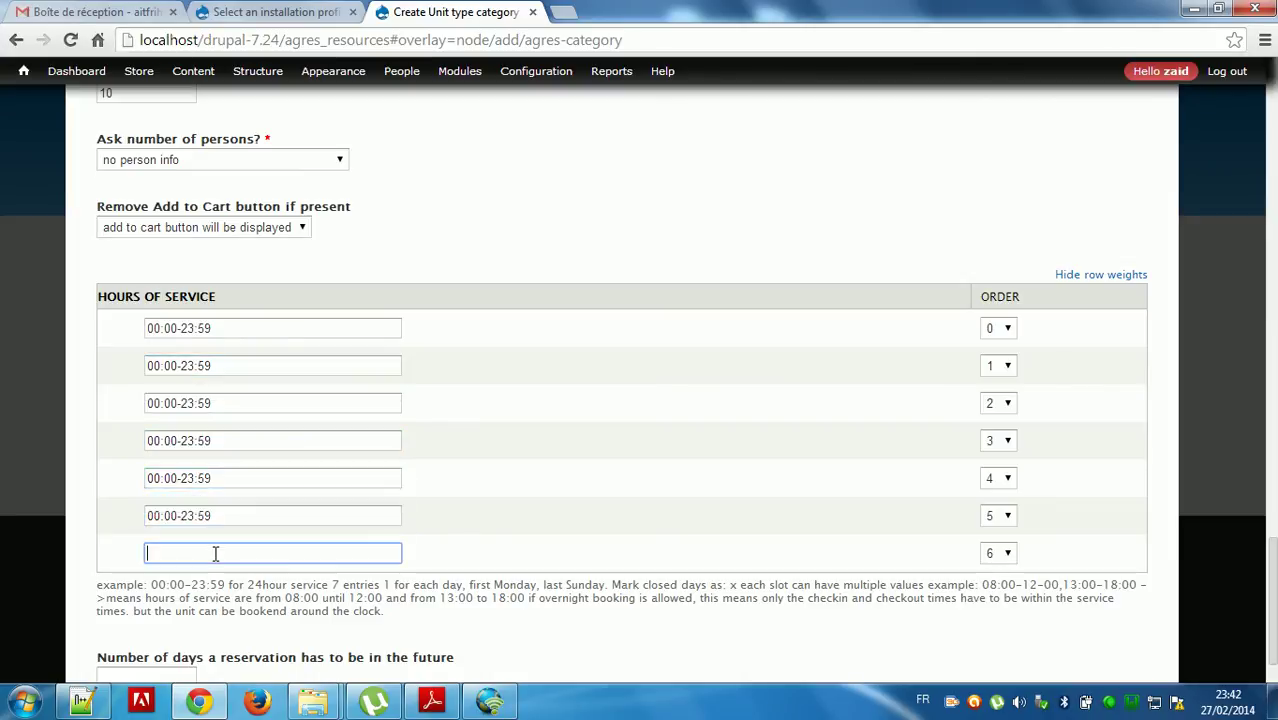
text(00:00-23:59)
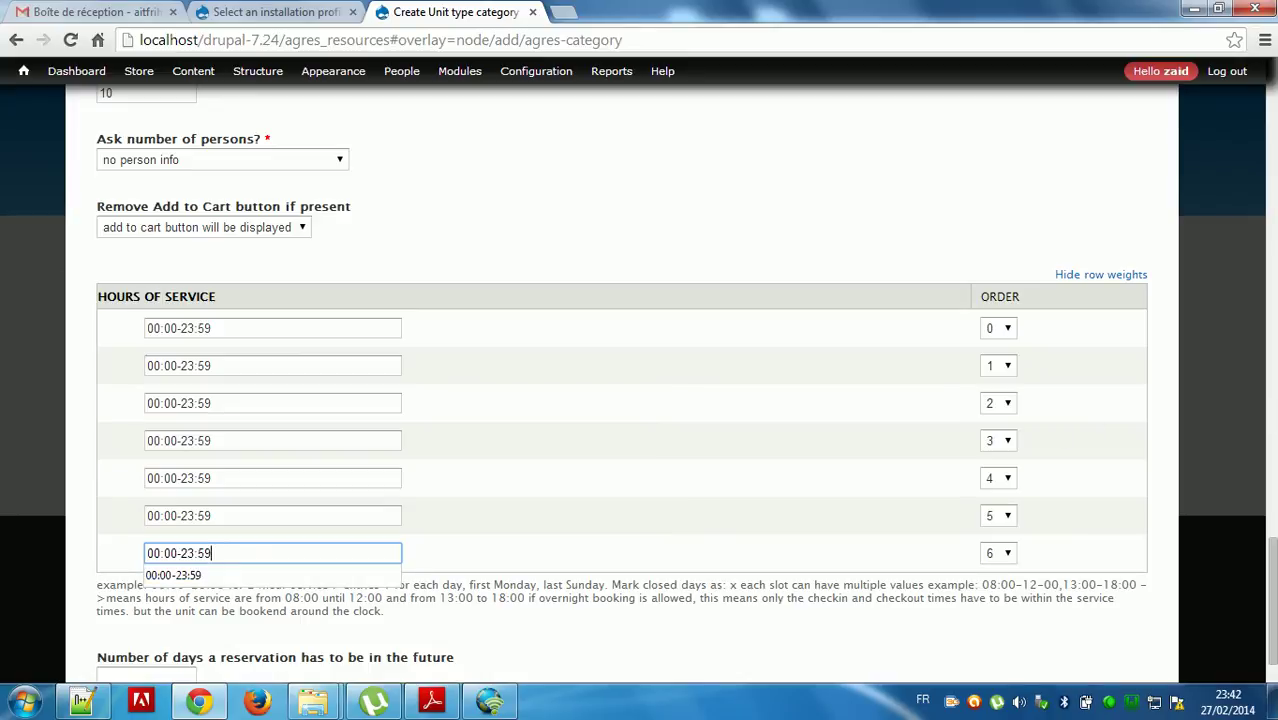
Step: Leave the number of days a reservation has to be in the future empty and save the unit type category
scroll(1270, 600, down, 1)
scroll(620, 400, down, 1)
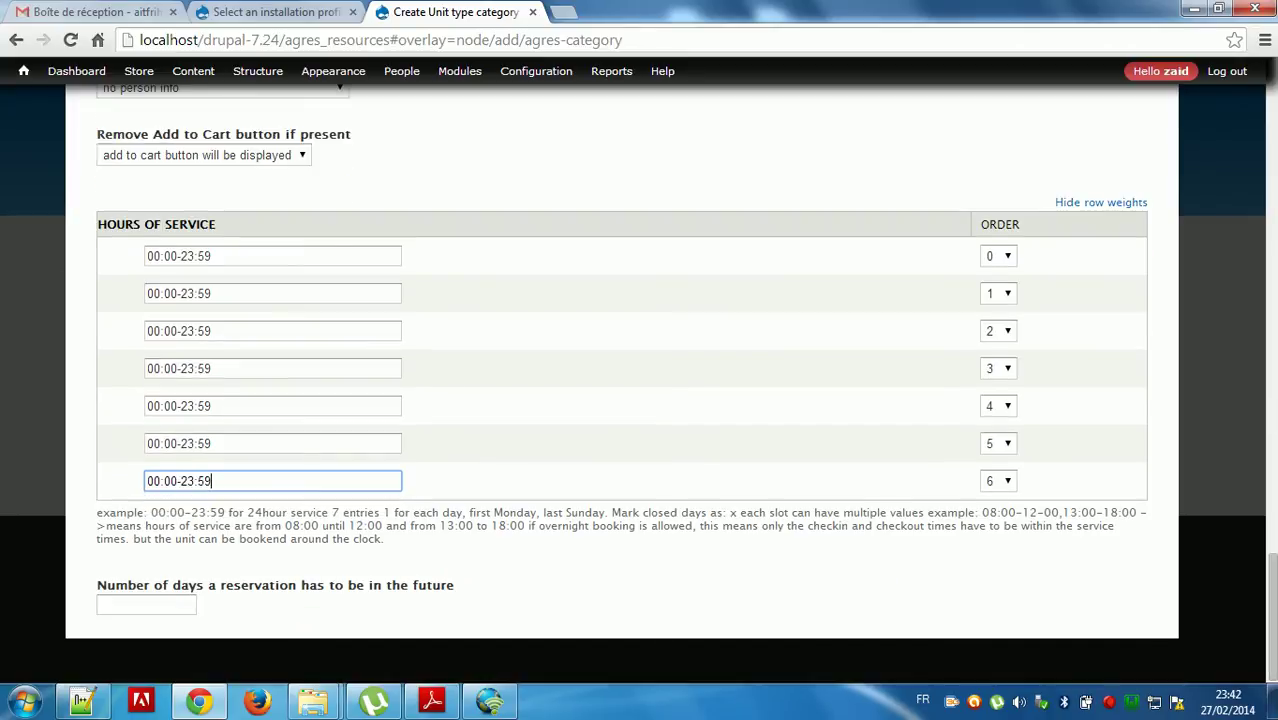
click(152, 604)
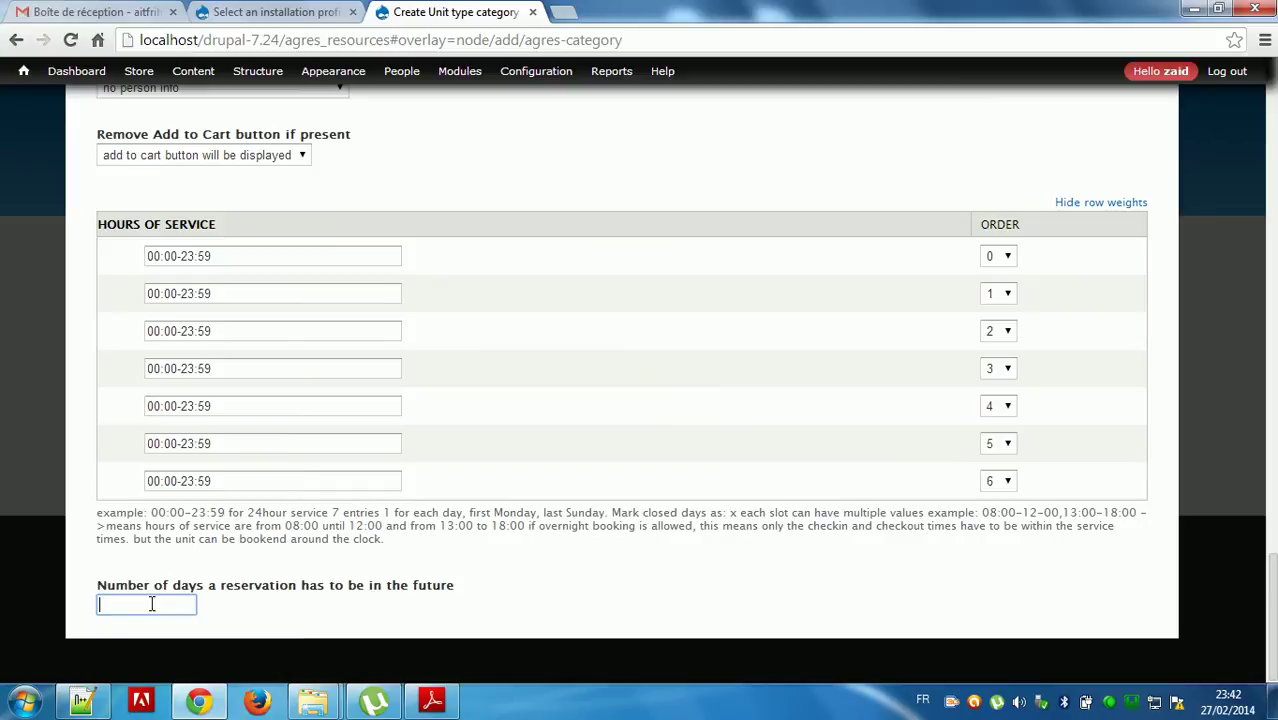
mouse_move(1271, 617)
mouse_down()
mouse_move(1271, 362)
mouse_move(1271, 600)
mouse_up()
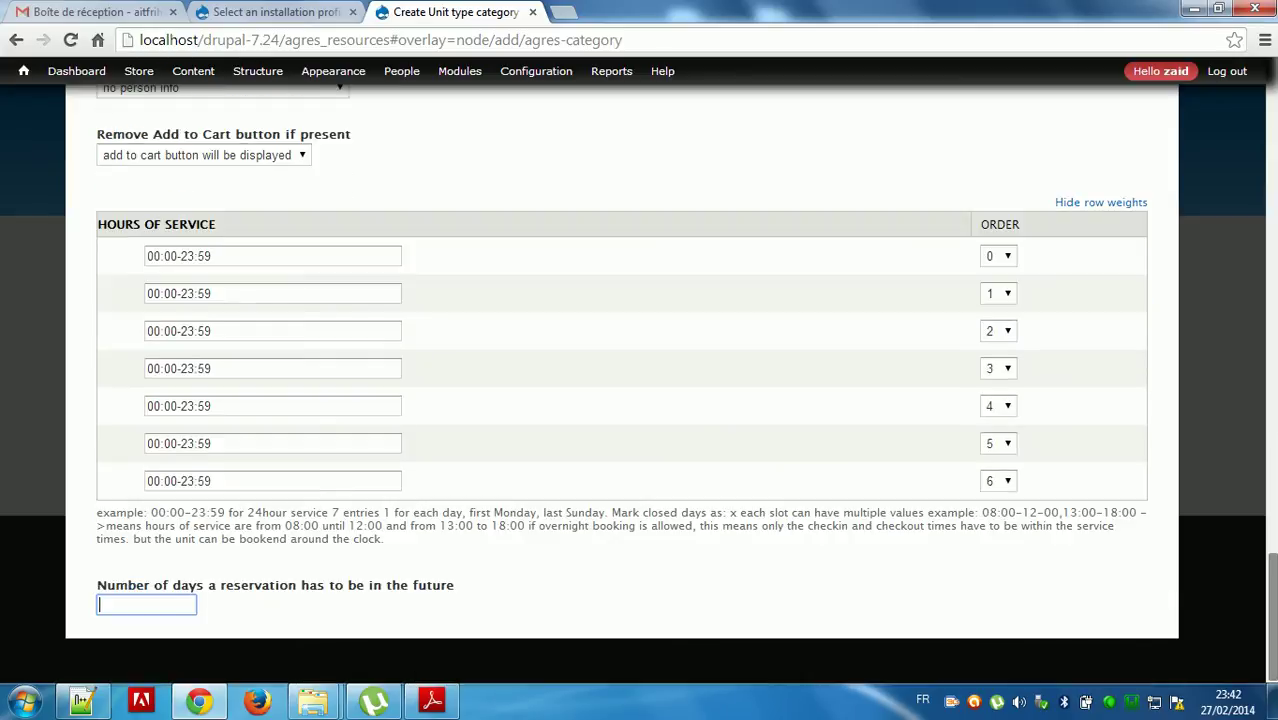
drag(1271, 600, 1271, 455)
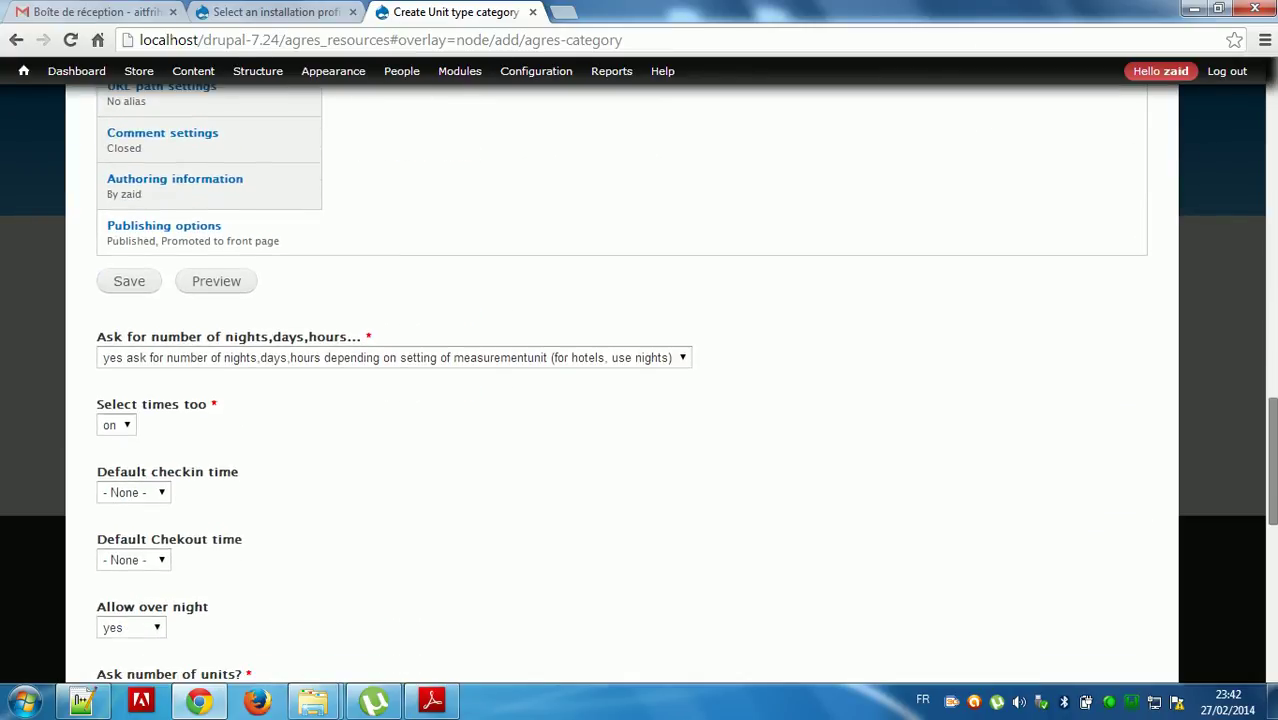
click(139, 284)
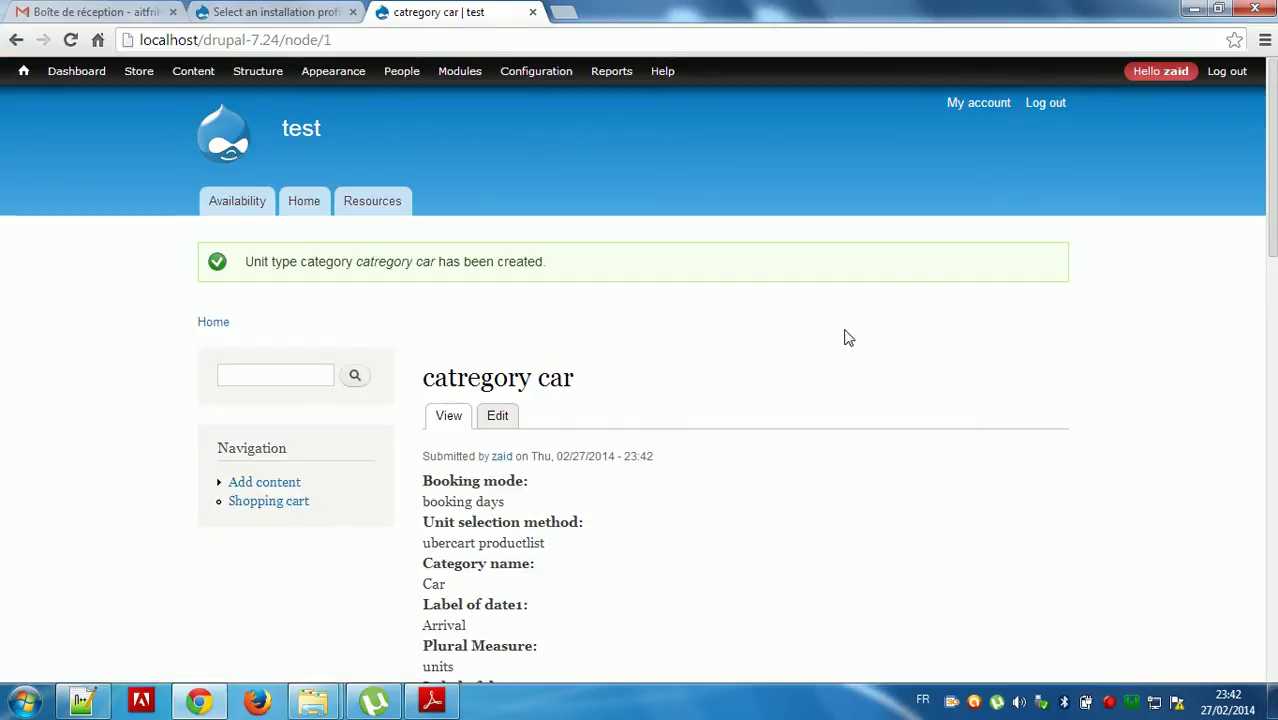
Step: Review the saved category's details and availability calendar, and start adding a new unit type from the site's resources
scroll(844, 334, down, 6)
scroll(1272, 548, down, 3)
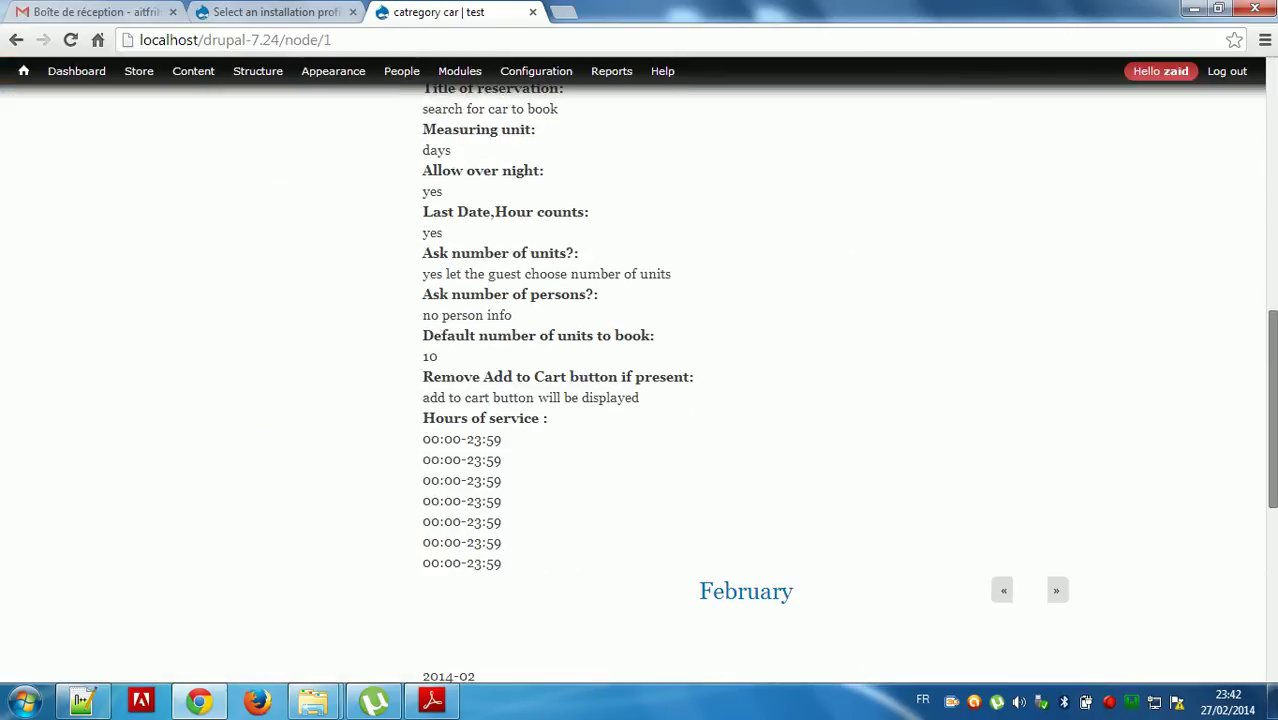
scroll(1272, 548, down, 3)
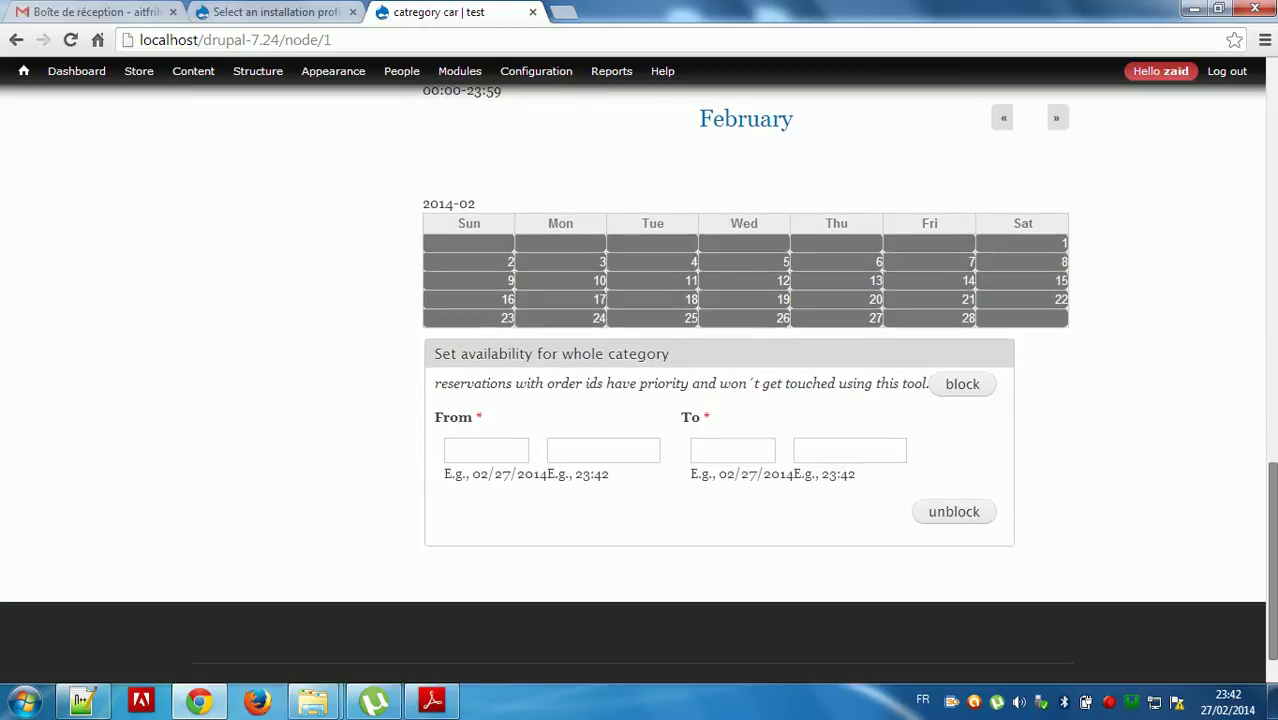
scroll(1272, 548, up, 12)
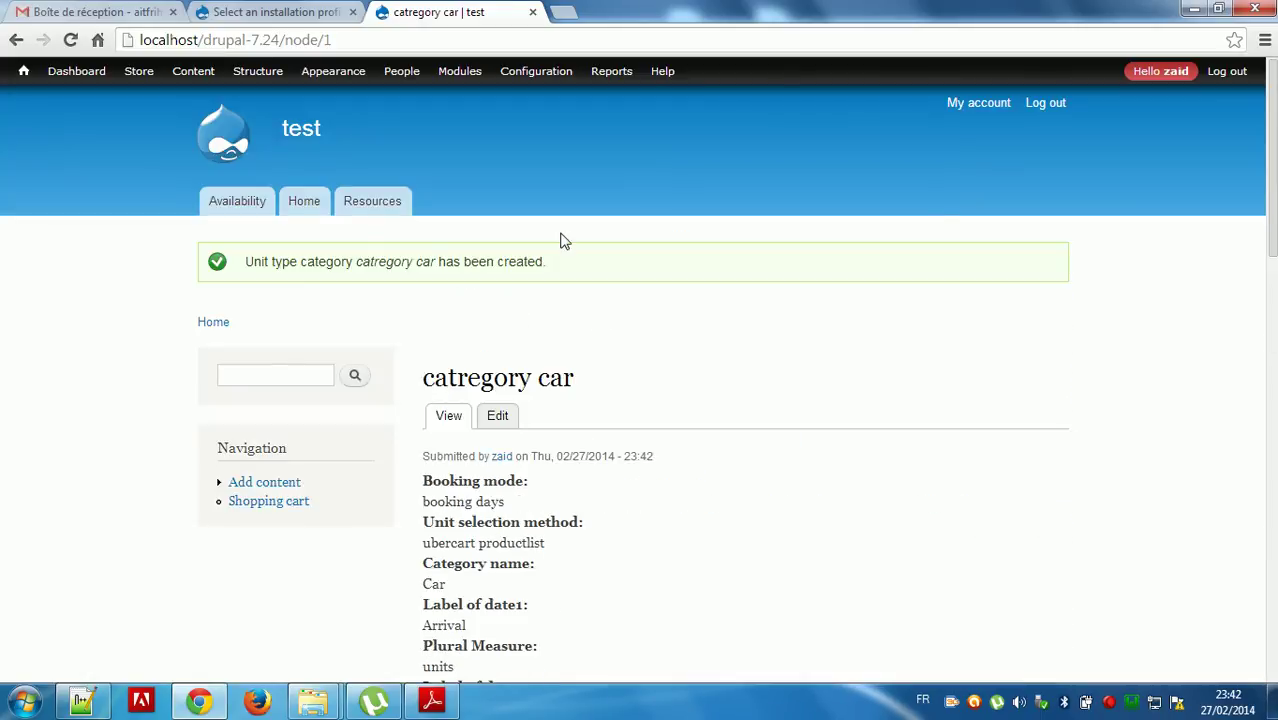
click(378, 207)
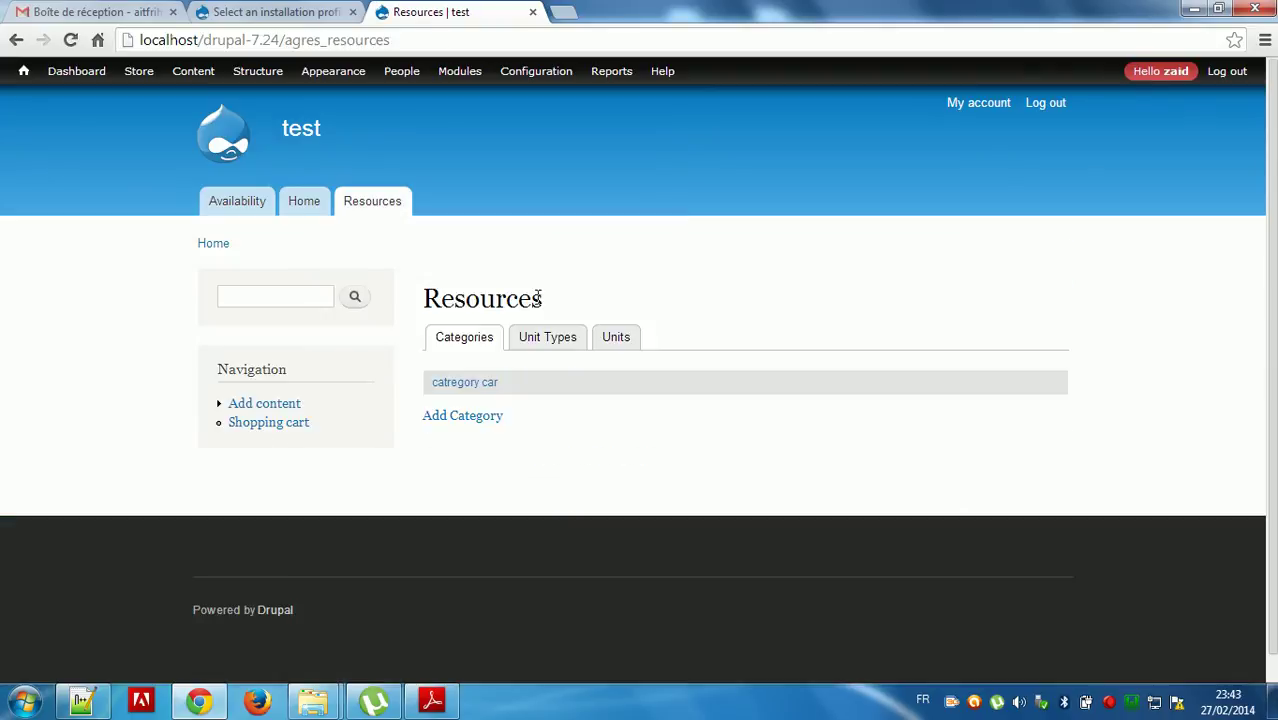
click(553, 346)
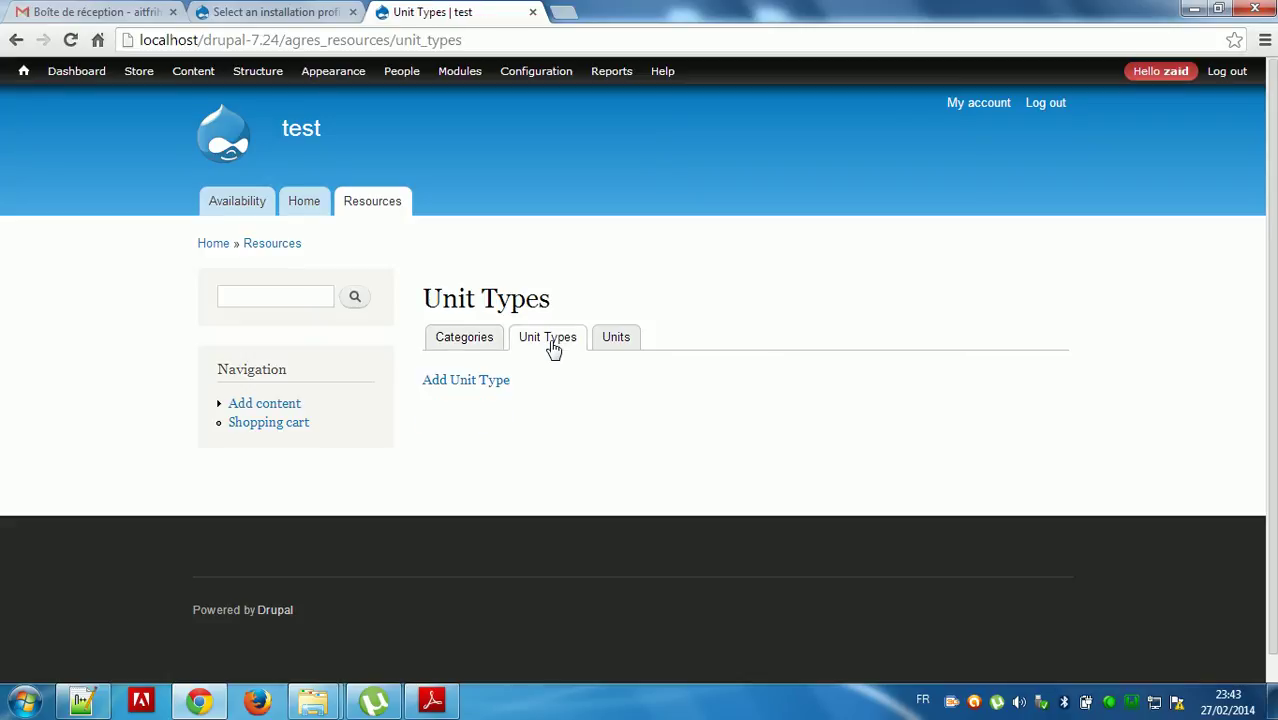
click(491, 380)
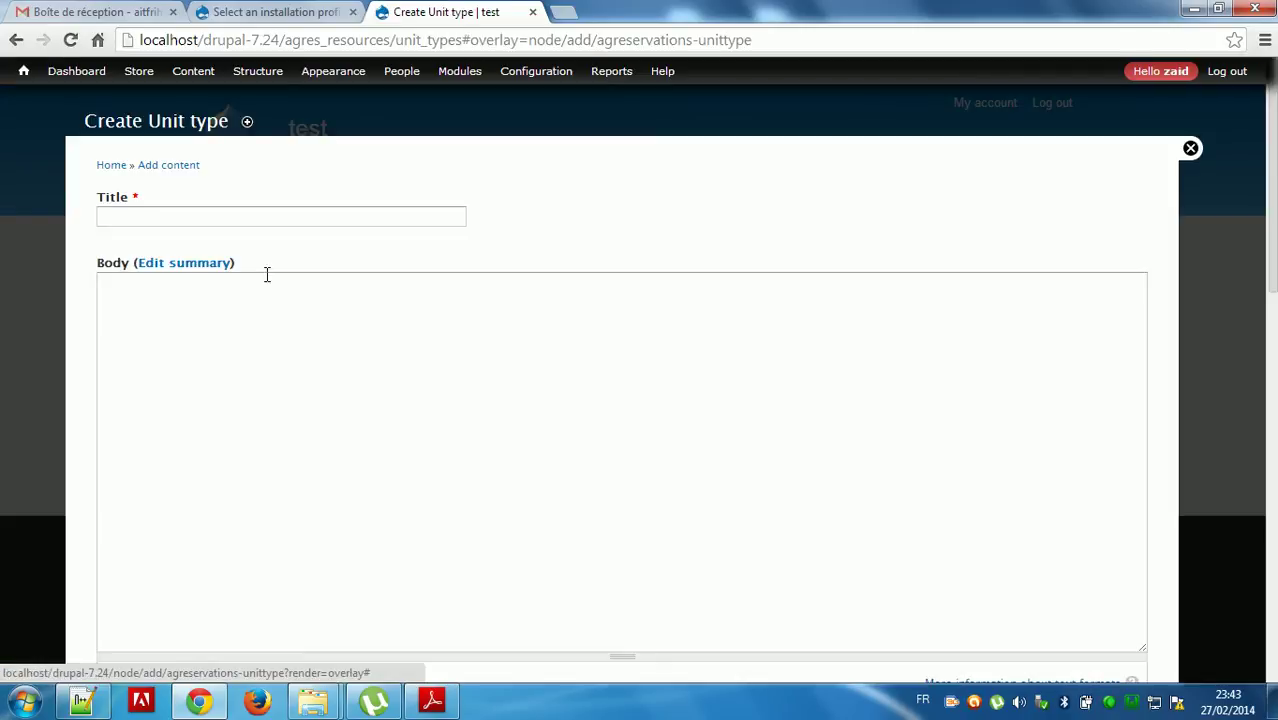
Step: Title the new unit type "mercides" and set its capacity to 10
click(192, 222)
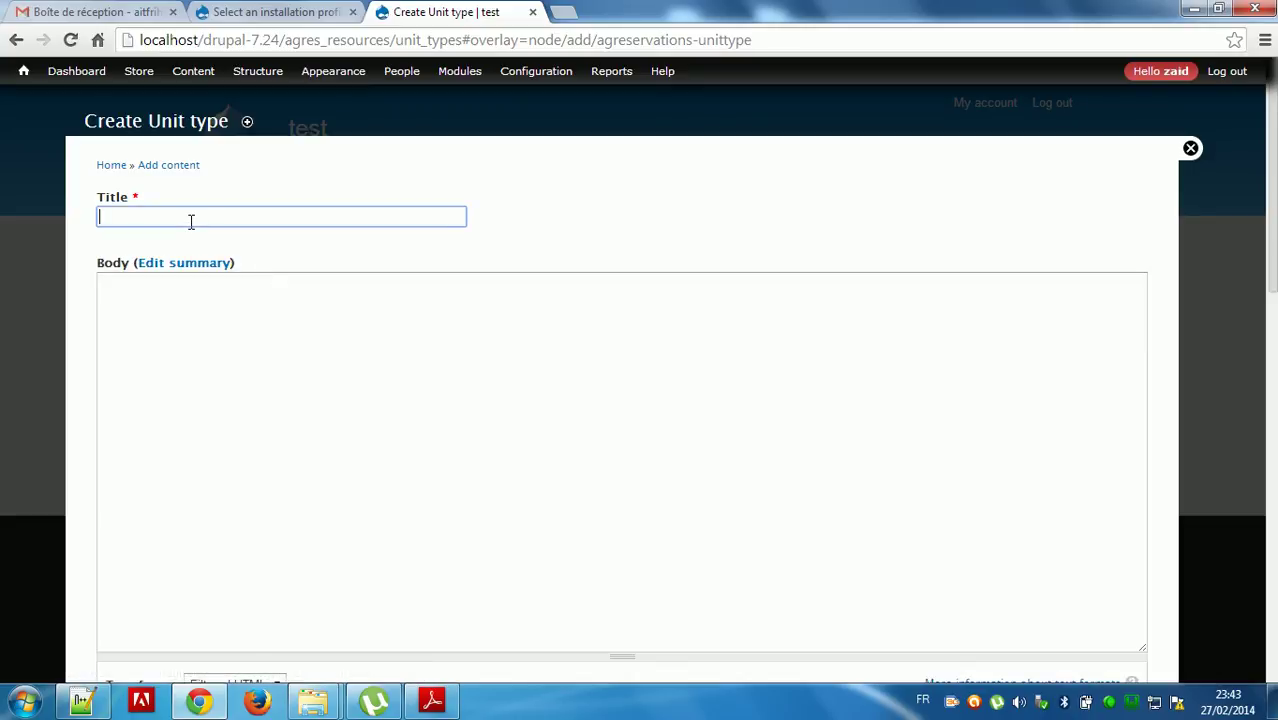
text(mercides)
scroll(191, 222, down, 4)
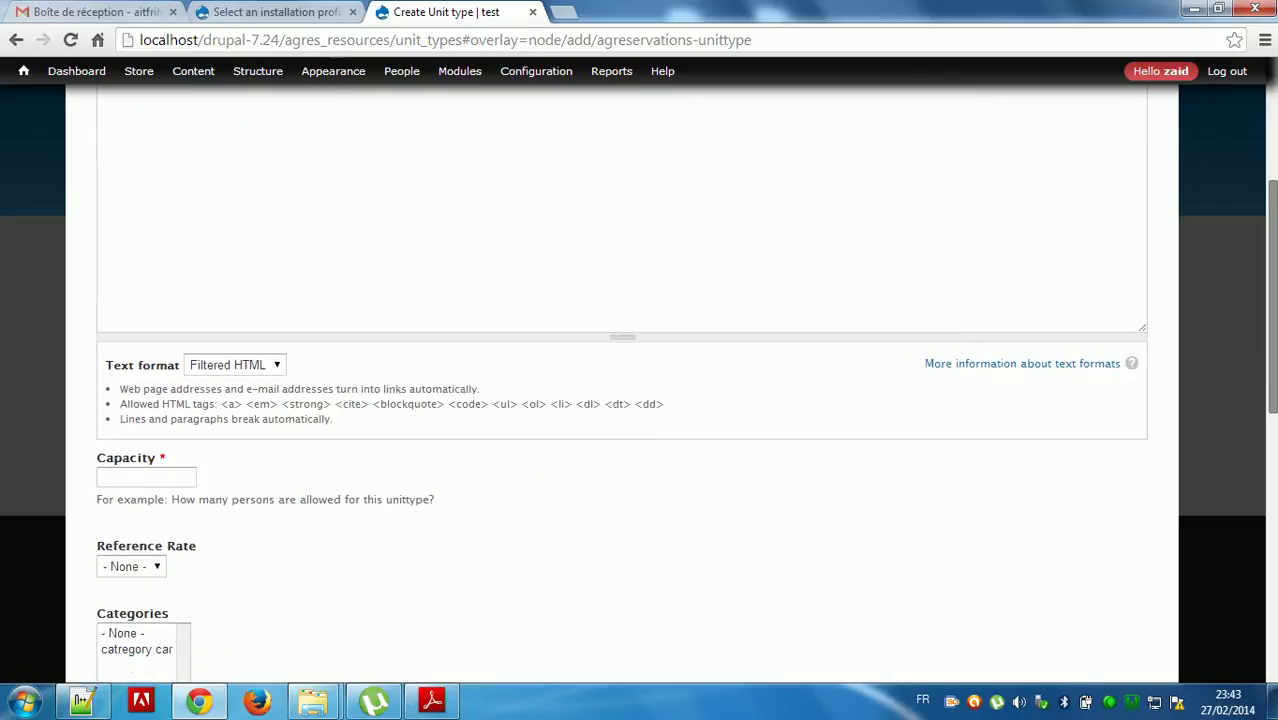
scroll(350, 327, down, 1)
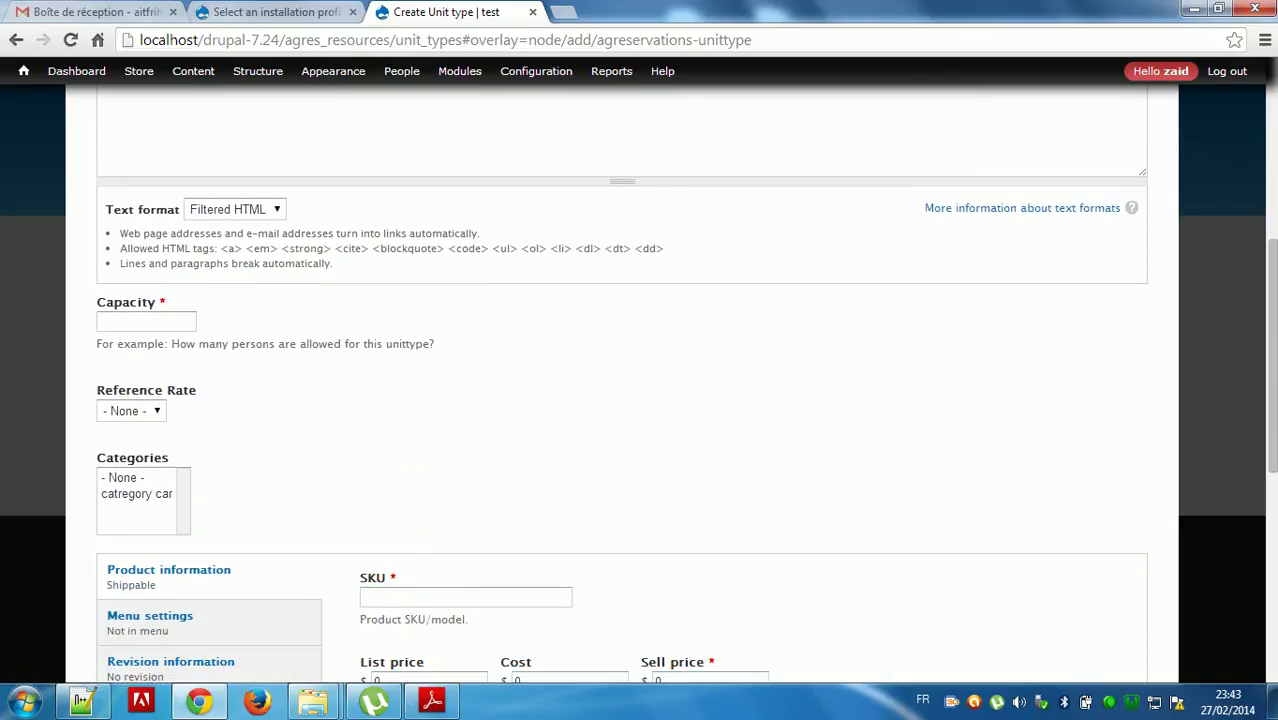
click(140, 327)
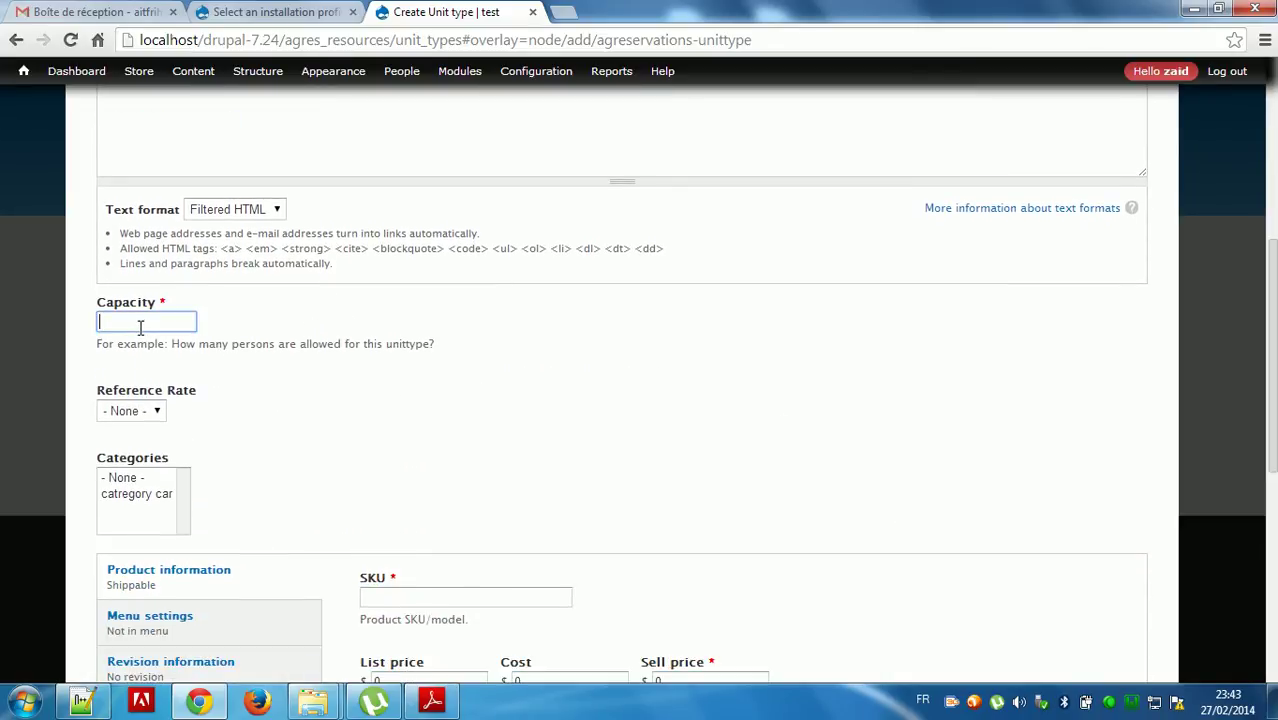
text(10)
click(148, 345)
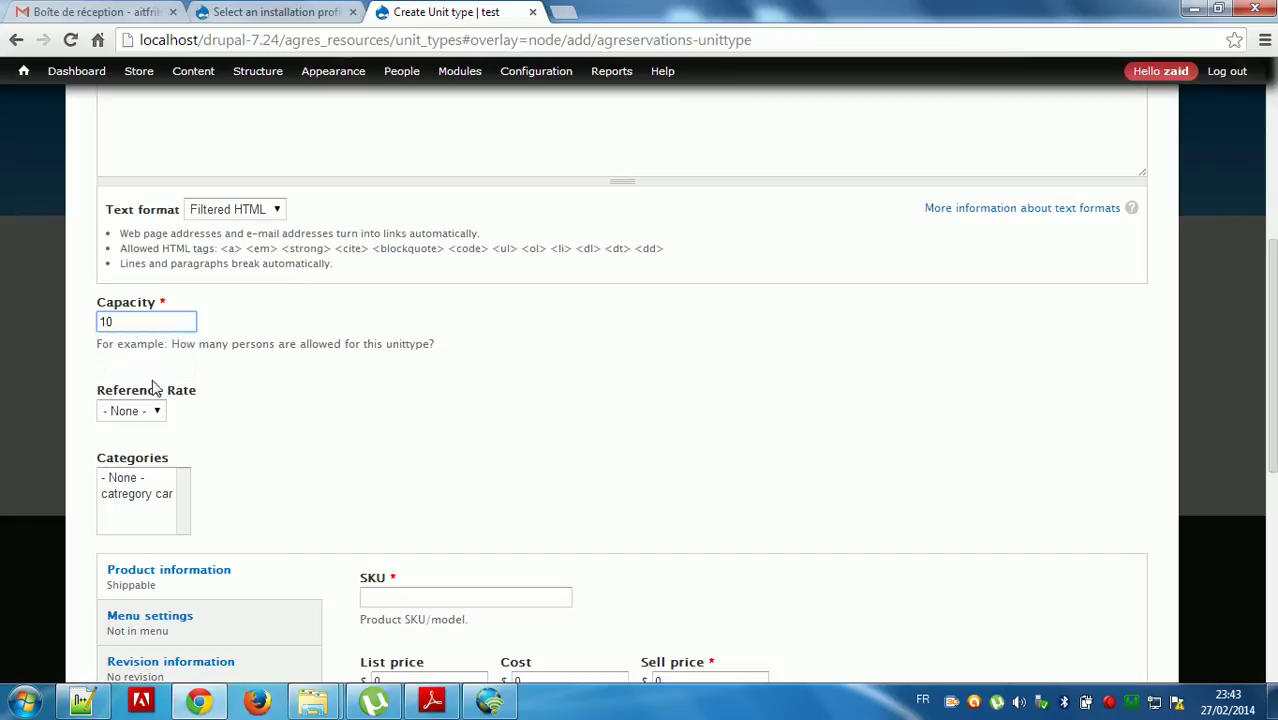
Step: Assign the unit type to the category "catregory car" without a reference rate and enter "mercdes" as its SKU
click(155, 411)
click(209, 414)
scroll(209, 414, down, 2)
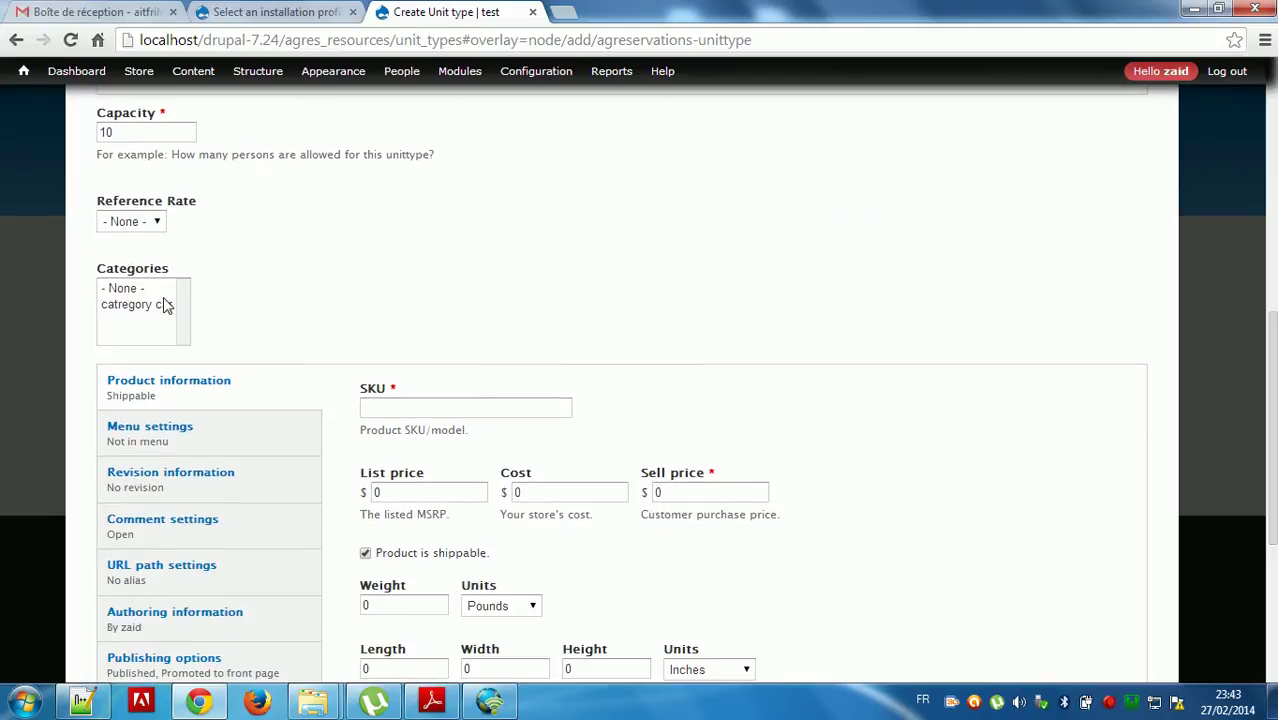
click(147, 305)
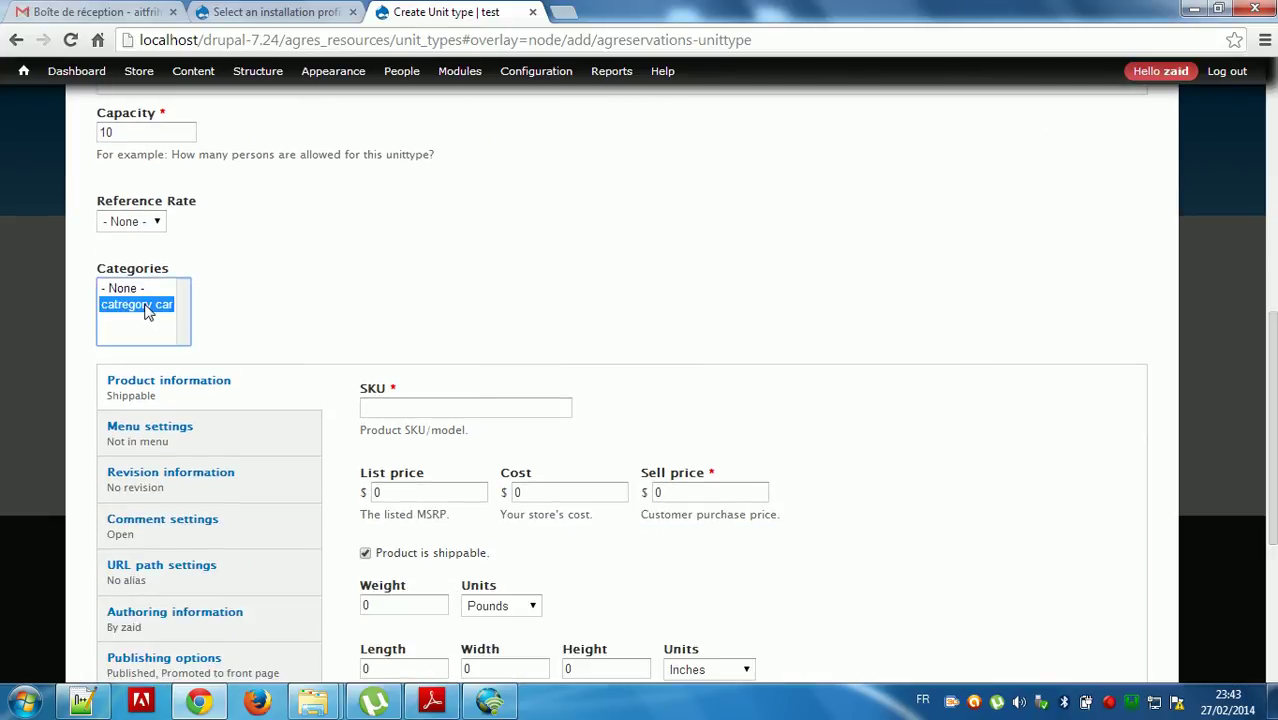
click(388, 406)
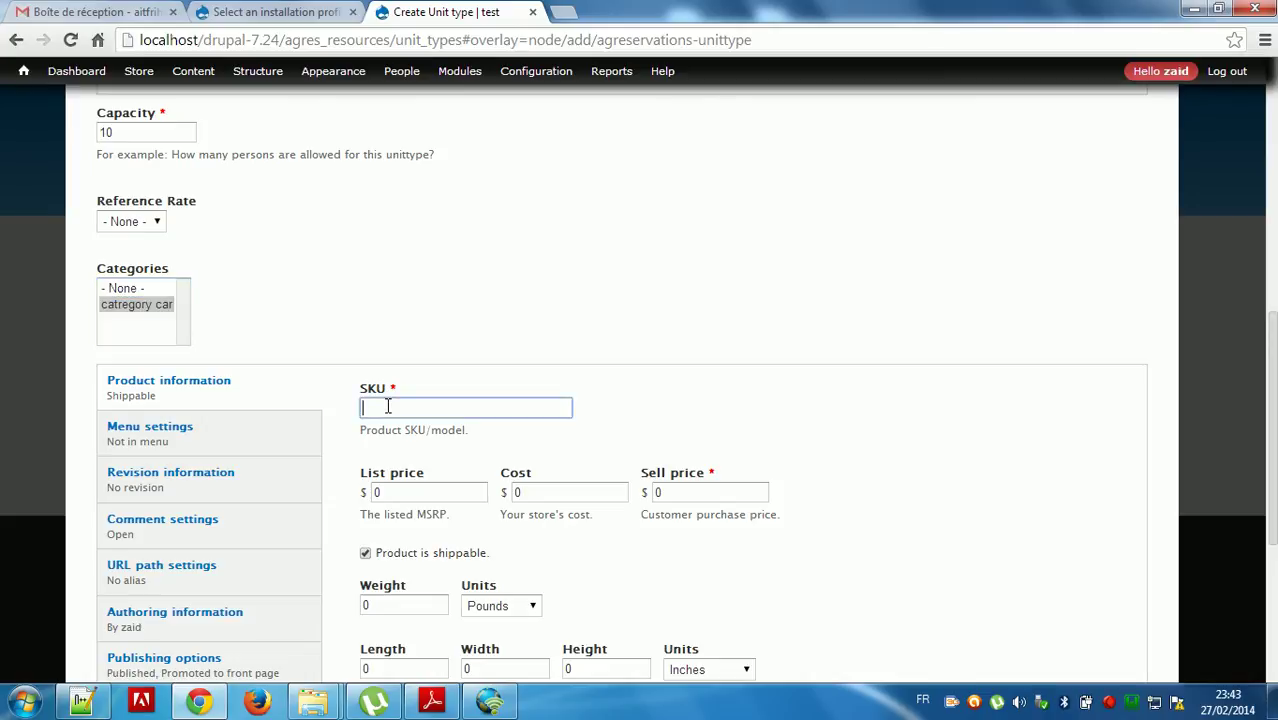
text(mercdes)
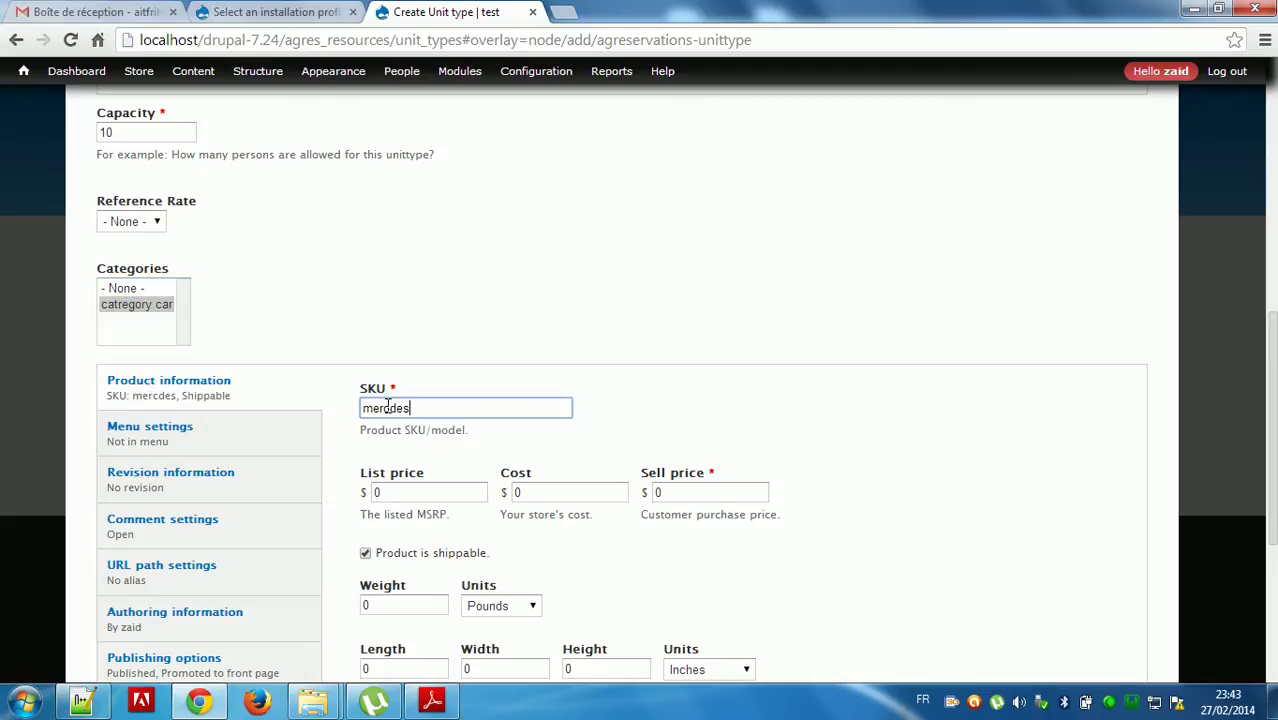
Step: Set the maximum package quantity to 100 and save the unit type
click(761, 378)
drag(1272, 504, 1274, 640)
click(388, 383)
text(00)
click(333, 448)
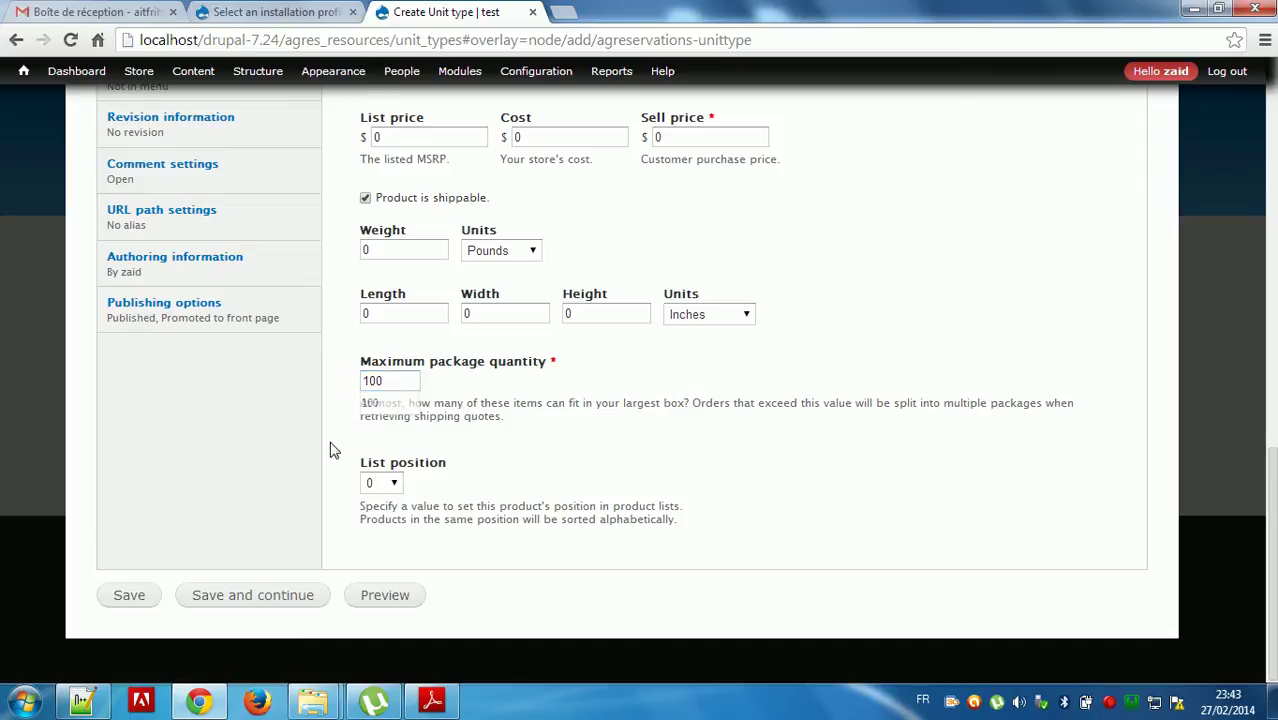
click(128, 600)
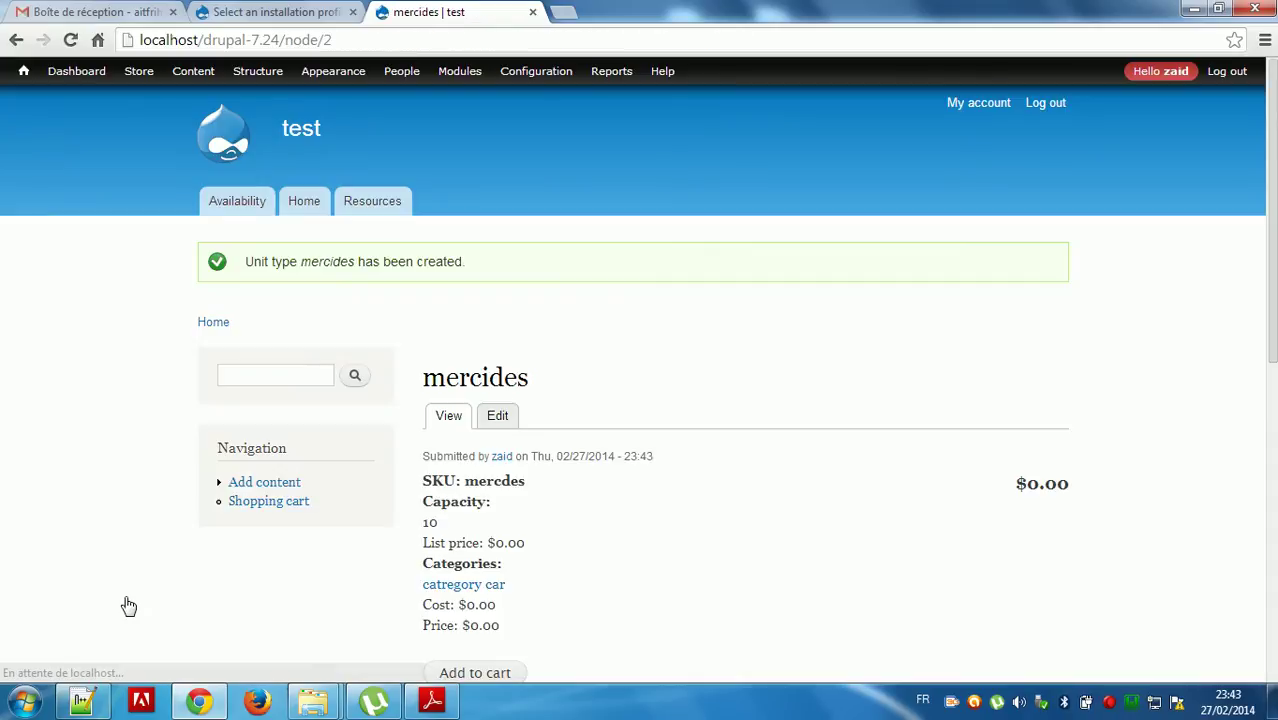
Step: Start adding a new unit from the site's resources and title it "mer class a"
click(378, 210)
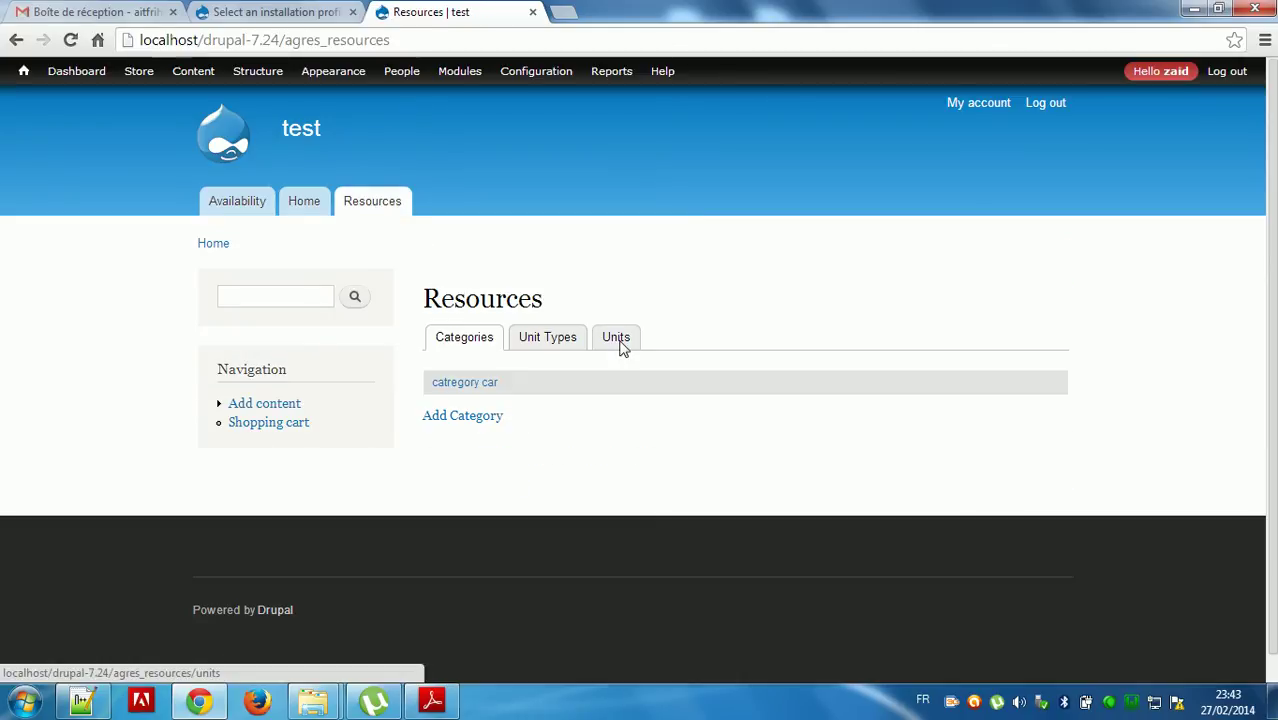
click(617, 338)
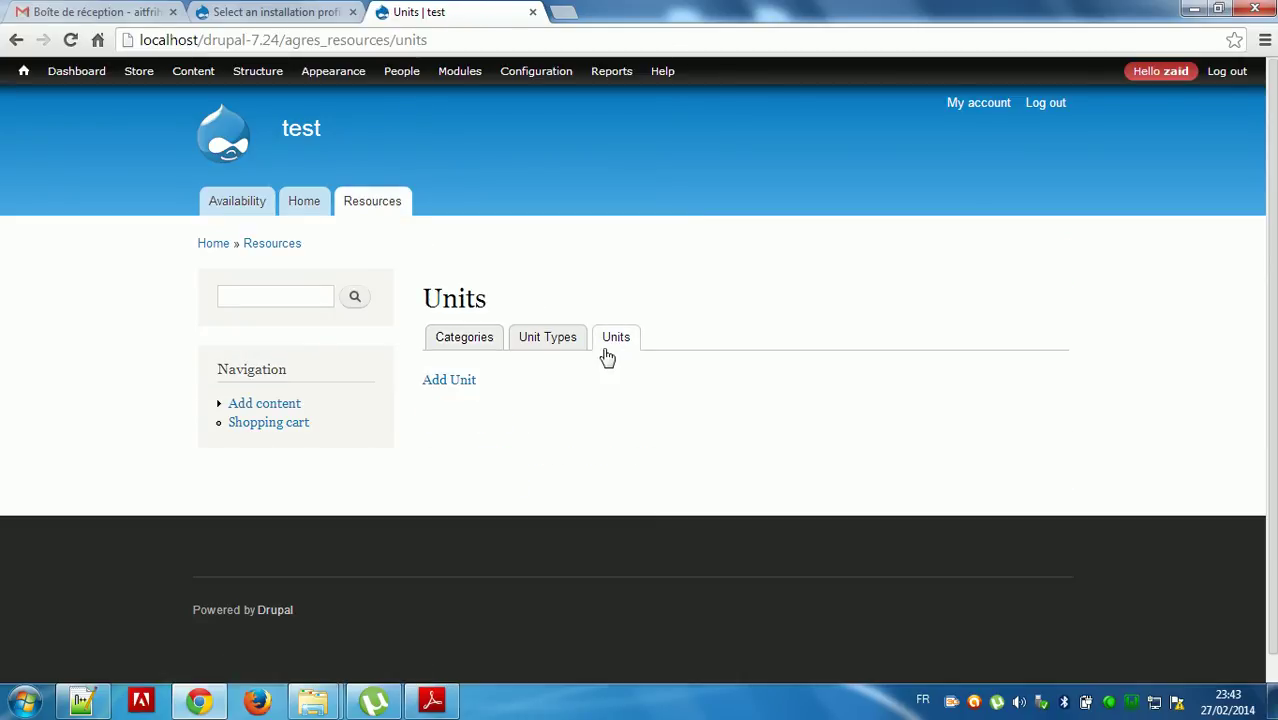
click(448, 383)
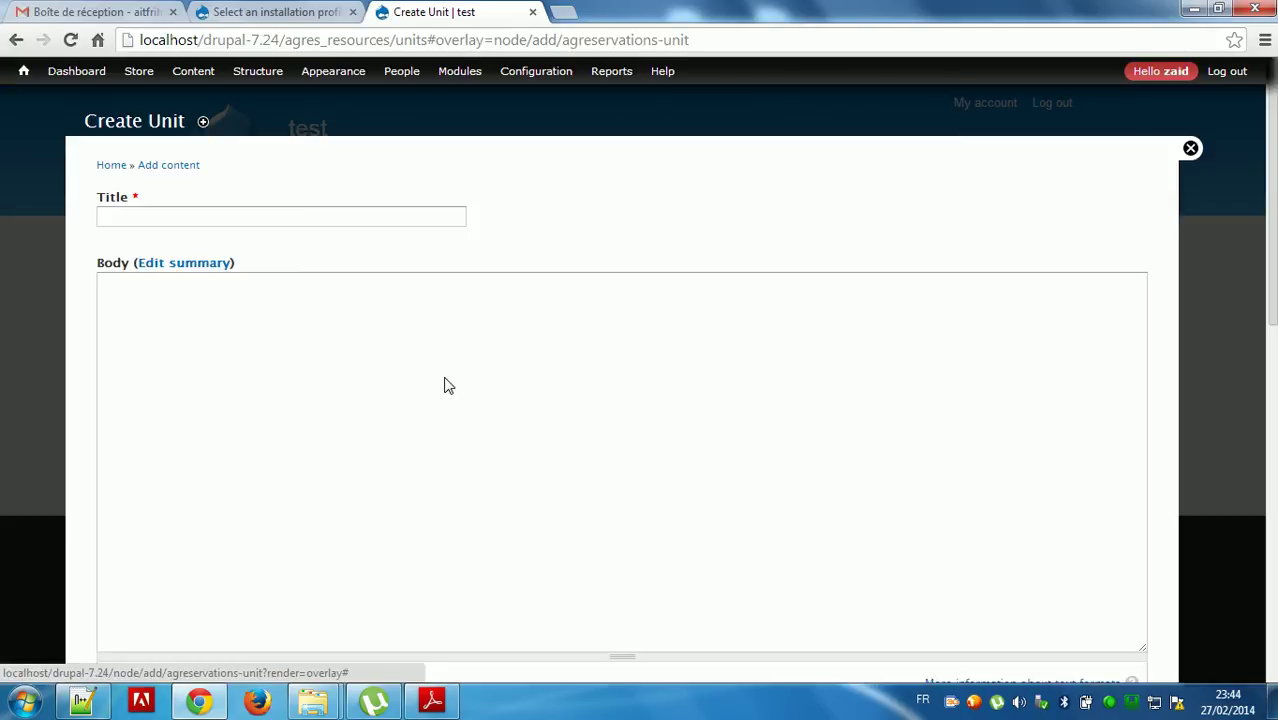
click(294, 220)
text(mer class a)
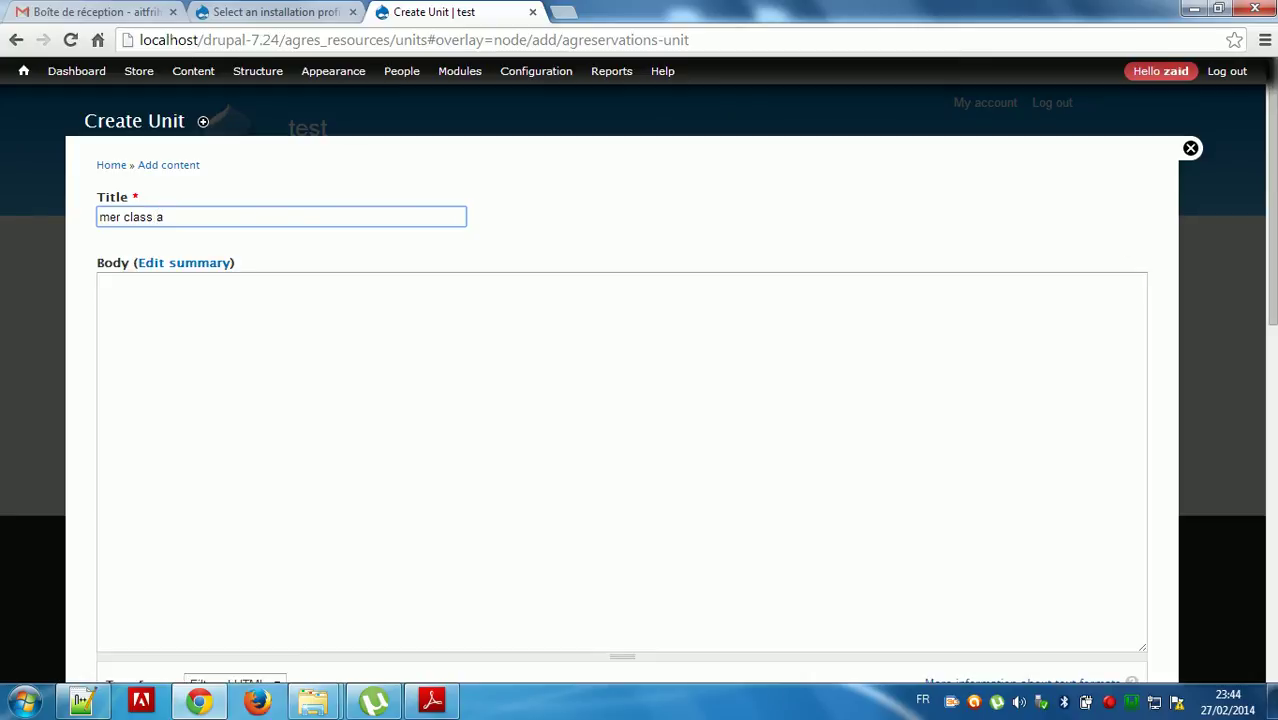
Step: Set the unit number to 100 and choose mercides as the unit type
drag(1271, 200, 1271, 340)
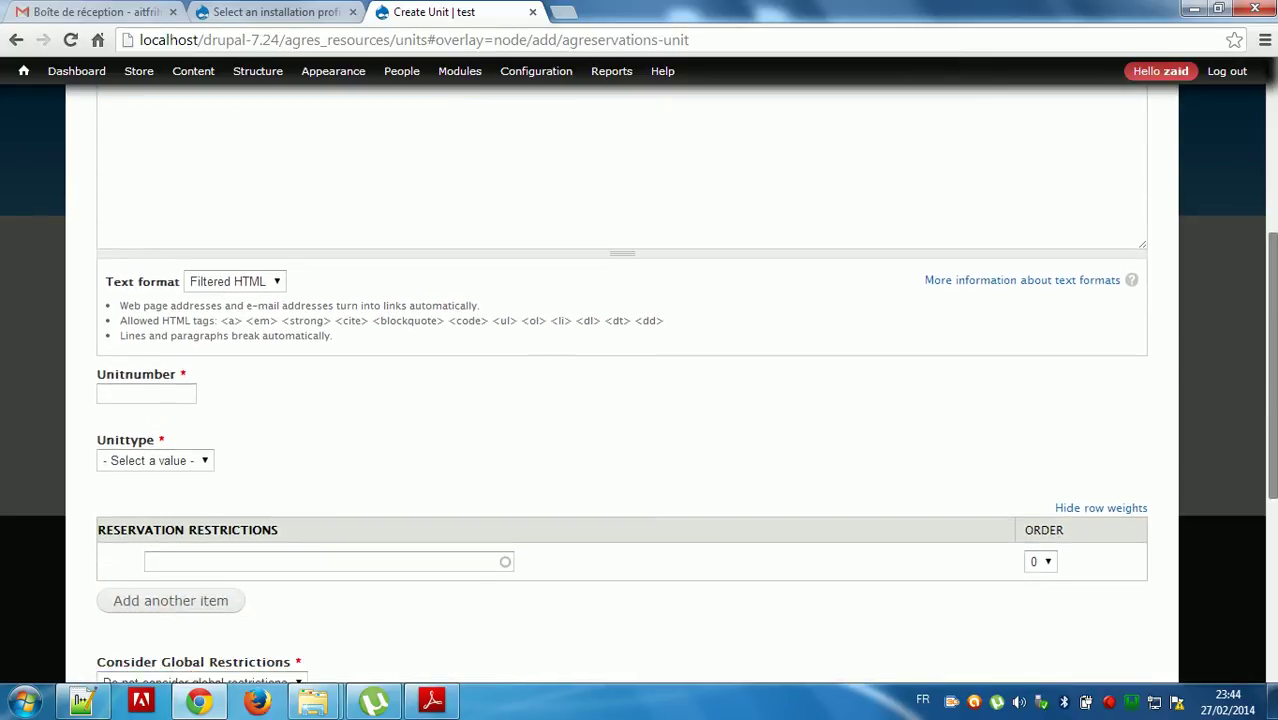
click(175, 392)
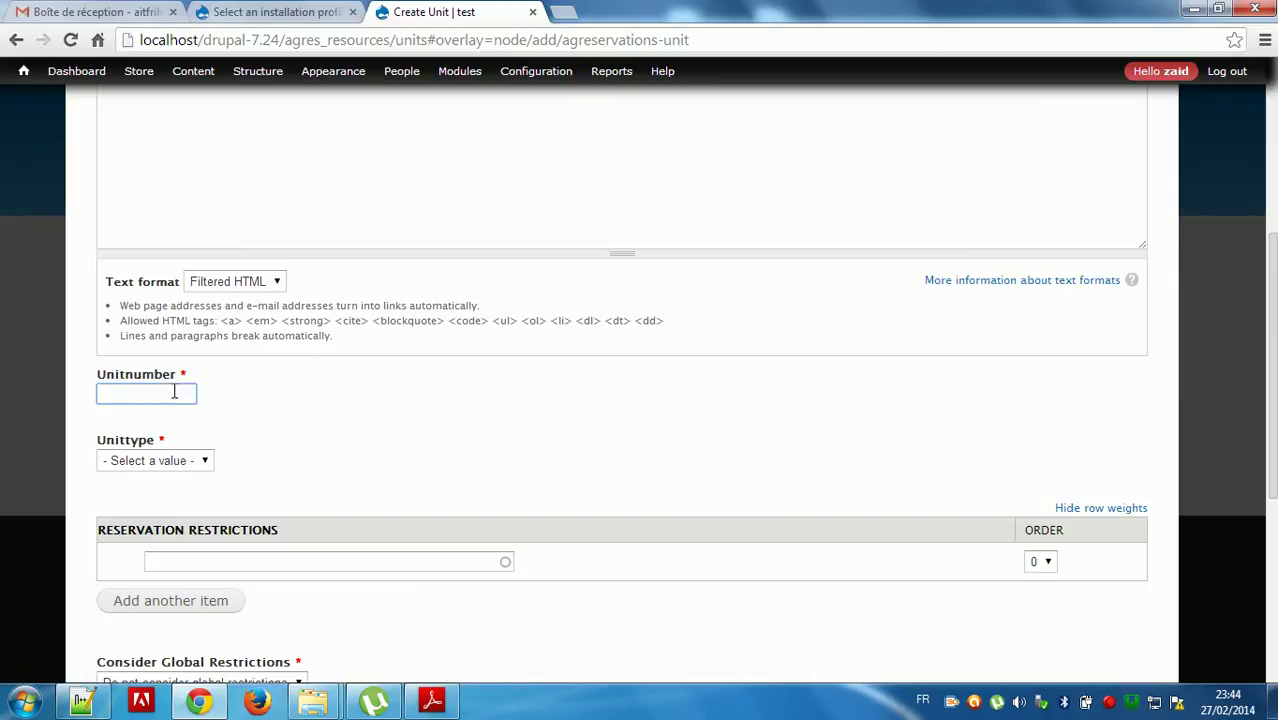
text(100)
click(200, 462)
click(170, 497)
Step: Keep the unit on "Do not consider global restrictions", leave its reservation restrictions empty, and save it
scroll(1270, 400, down, 3)
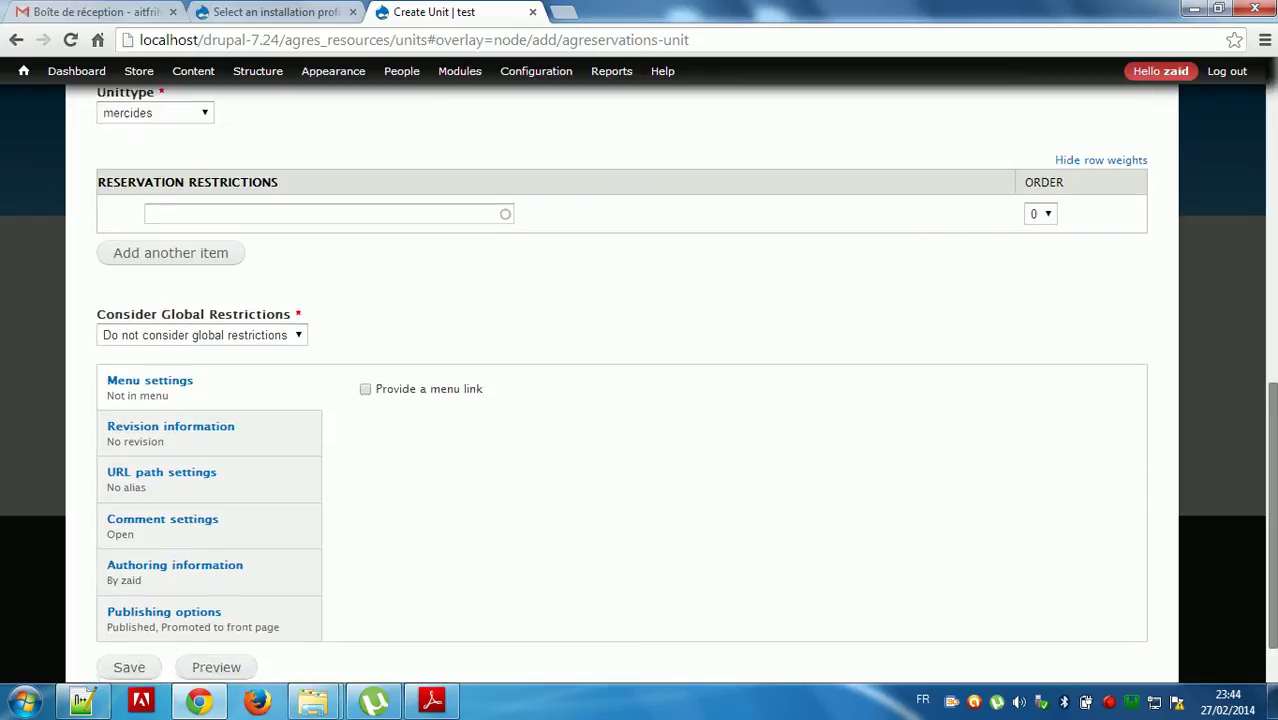
scroll(1270, 400, down, 1)
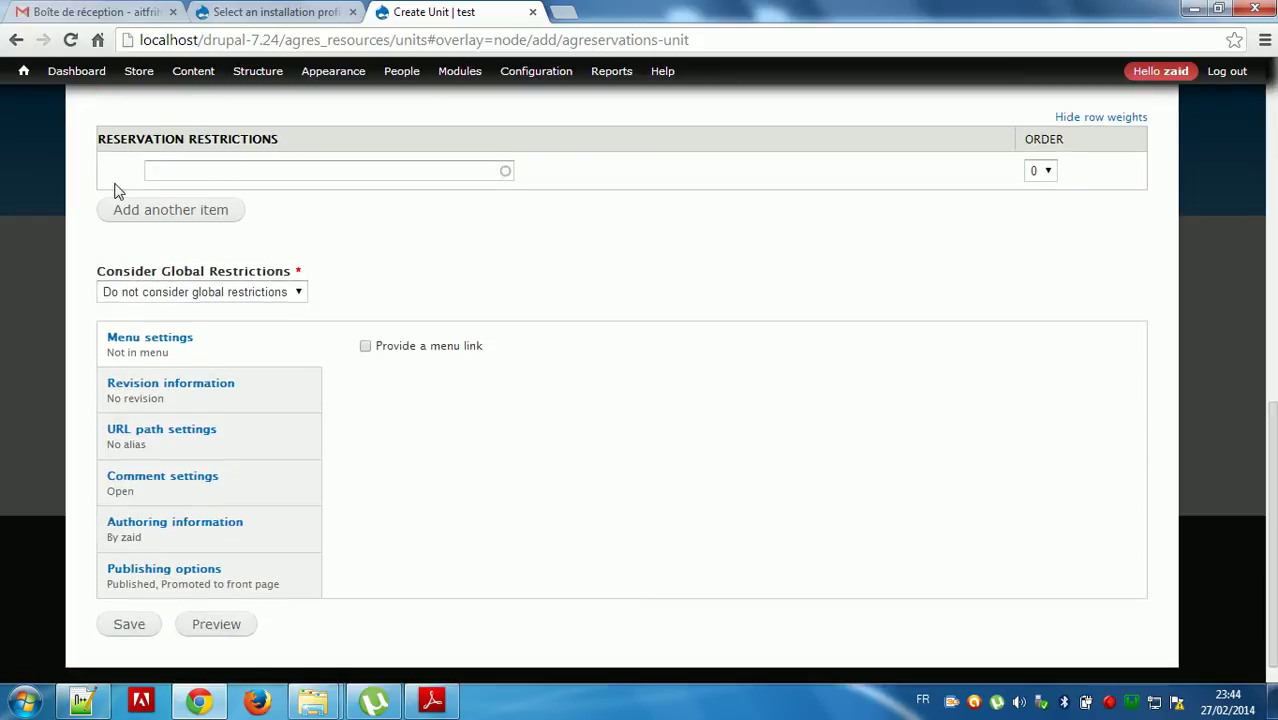
click(229, 295)
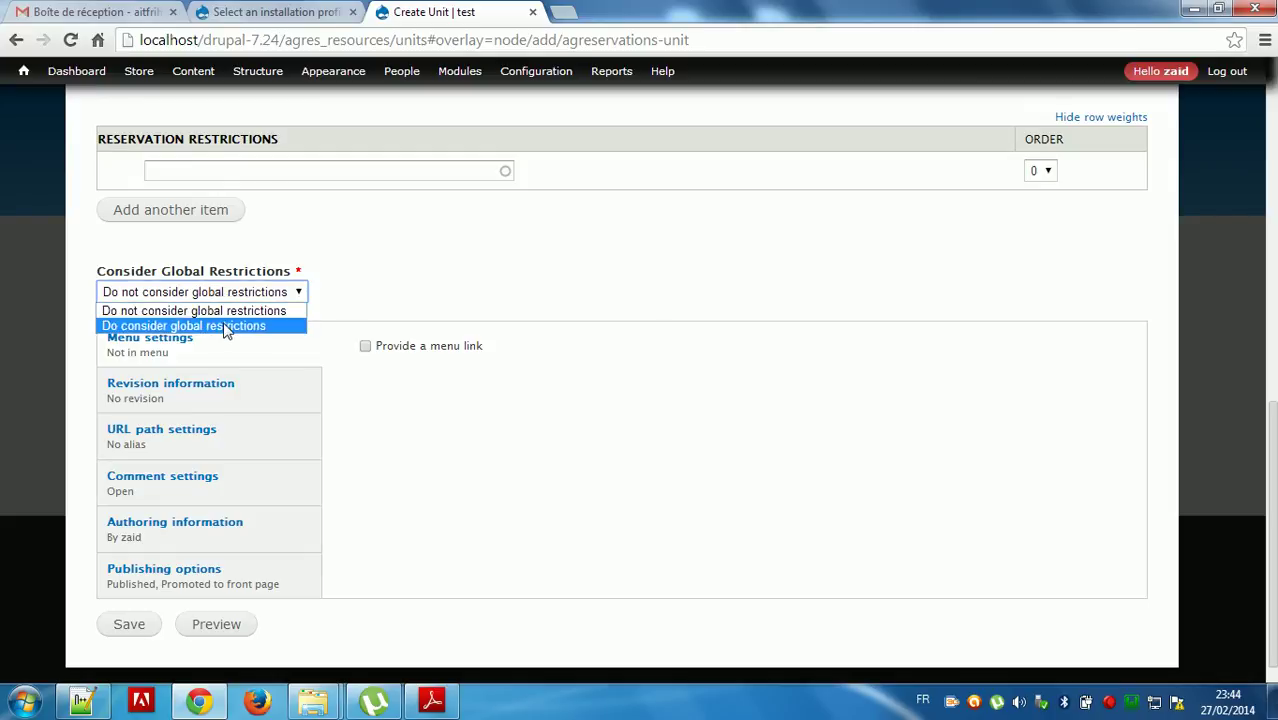
key(Escape)
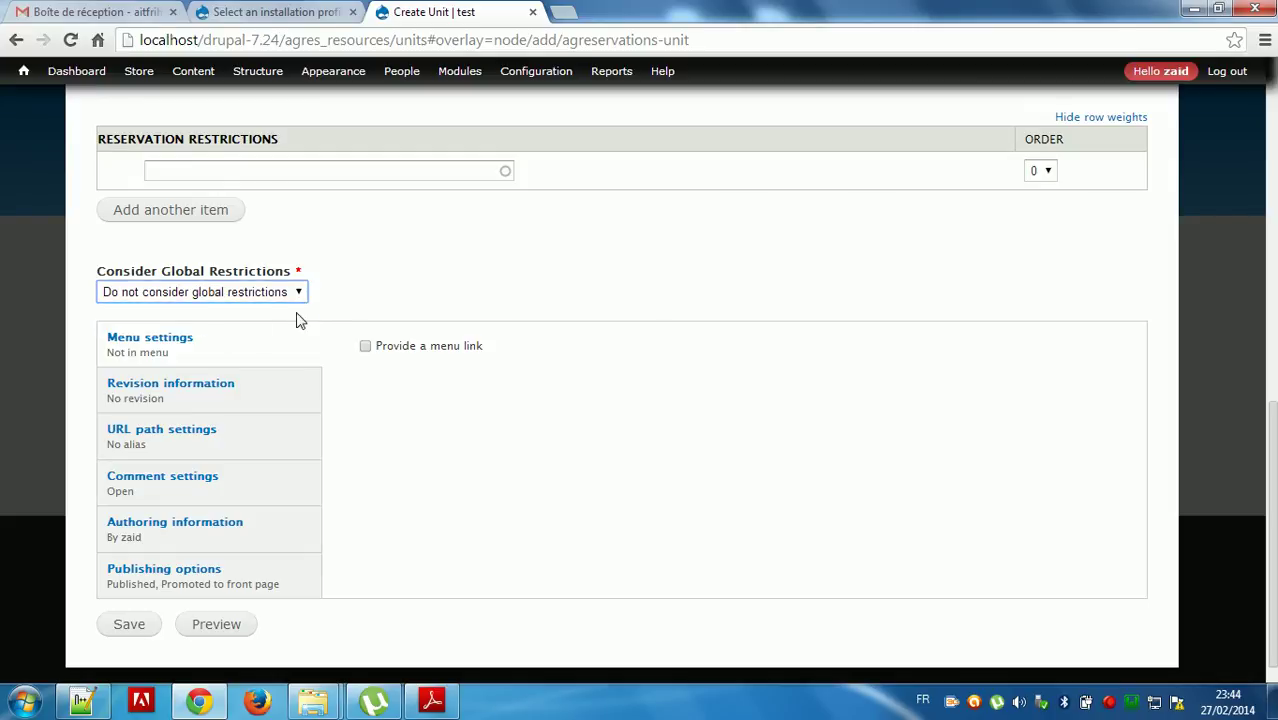
click(133, 626)
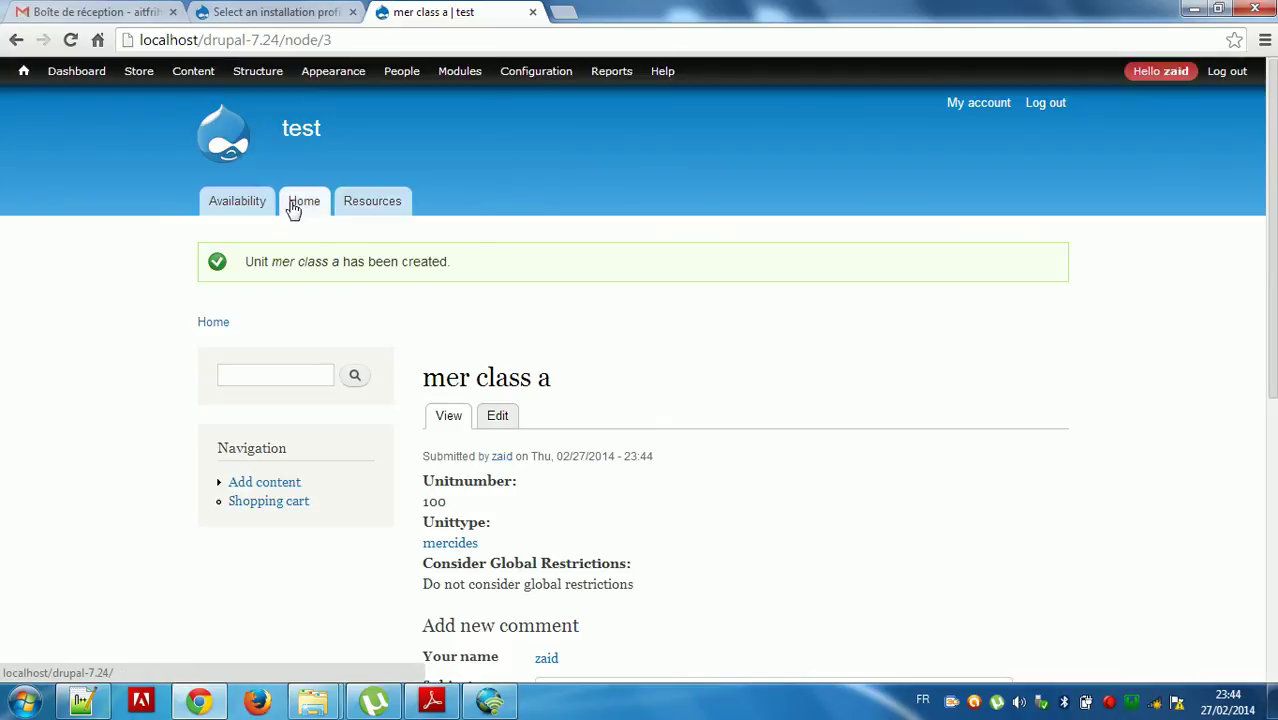
Step: Open the availability calendar for March 2014 and start a reservation of mer class a on March 1
click(361, 216)
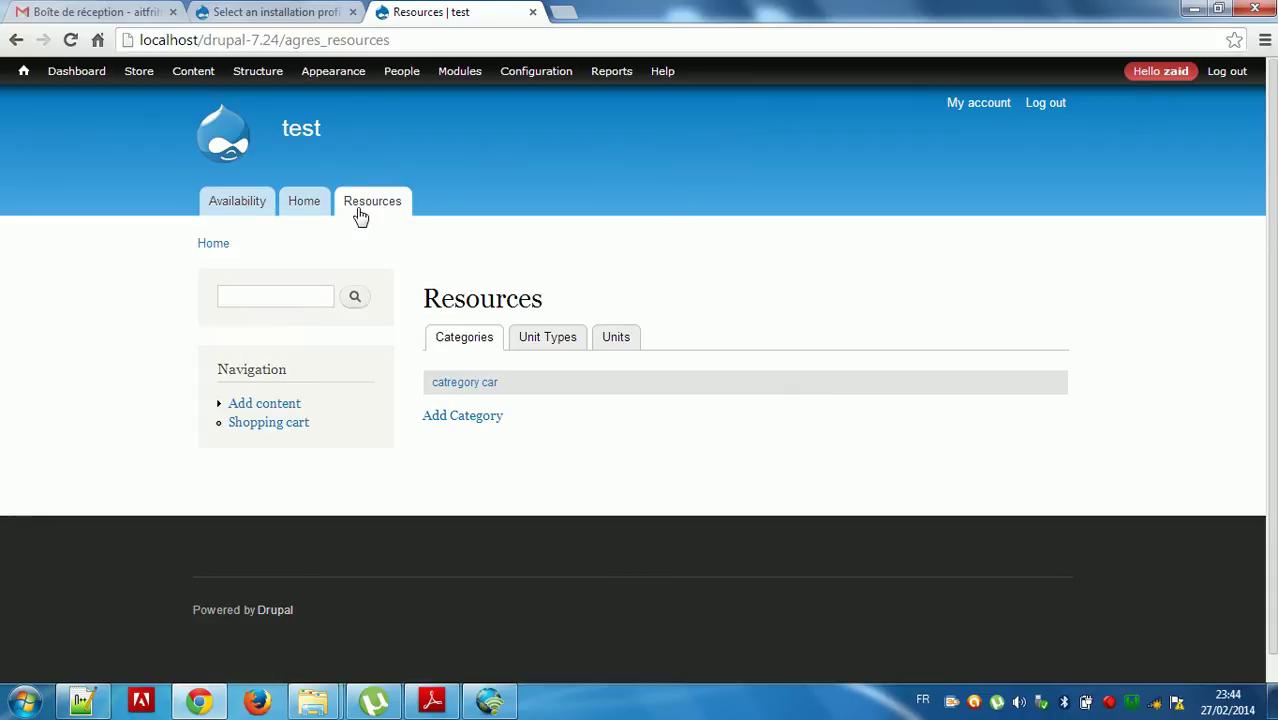
click(256, 202)
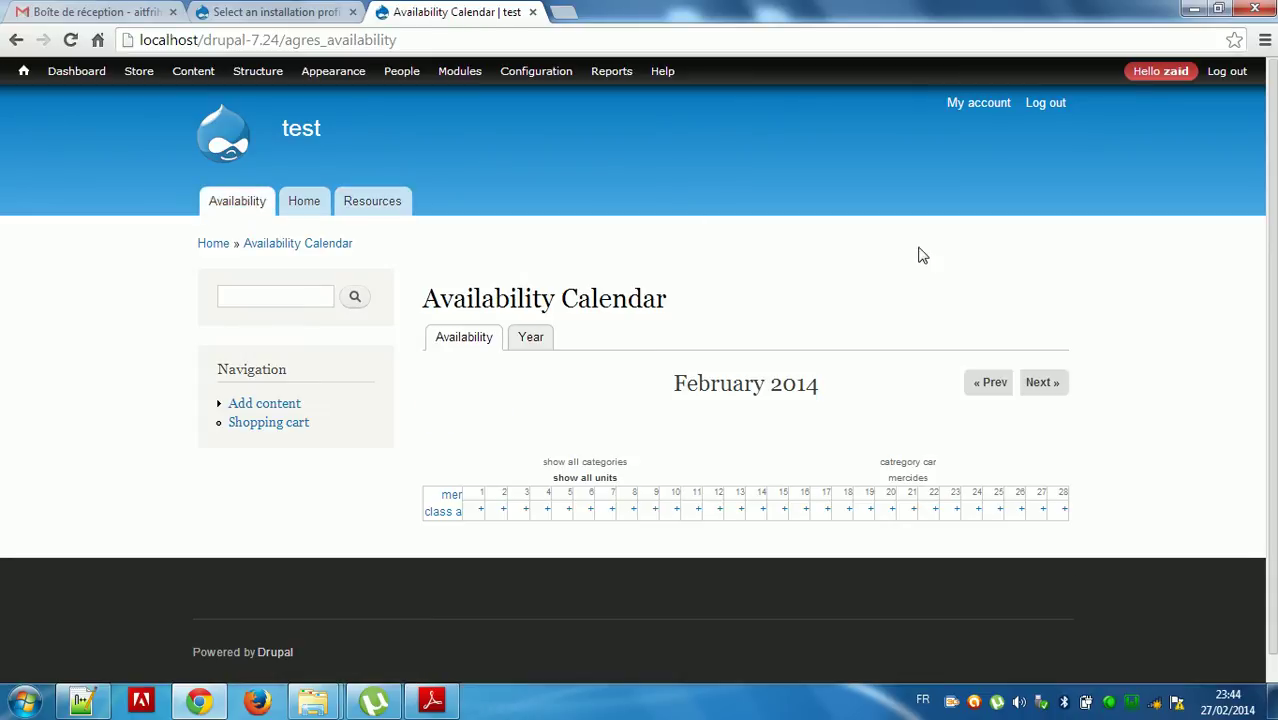
scroll(970, 314, down, 1)
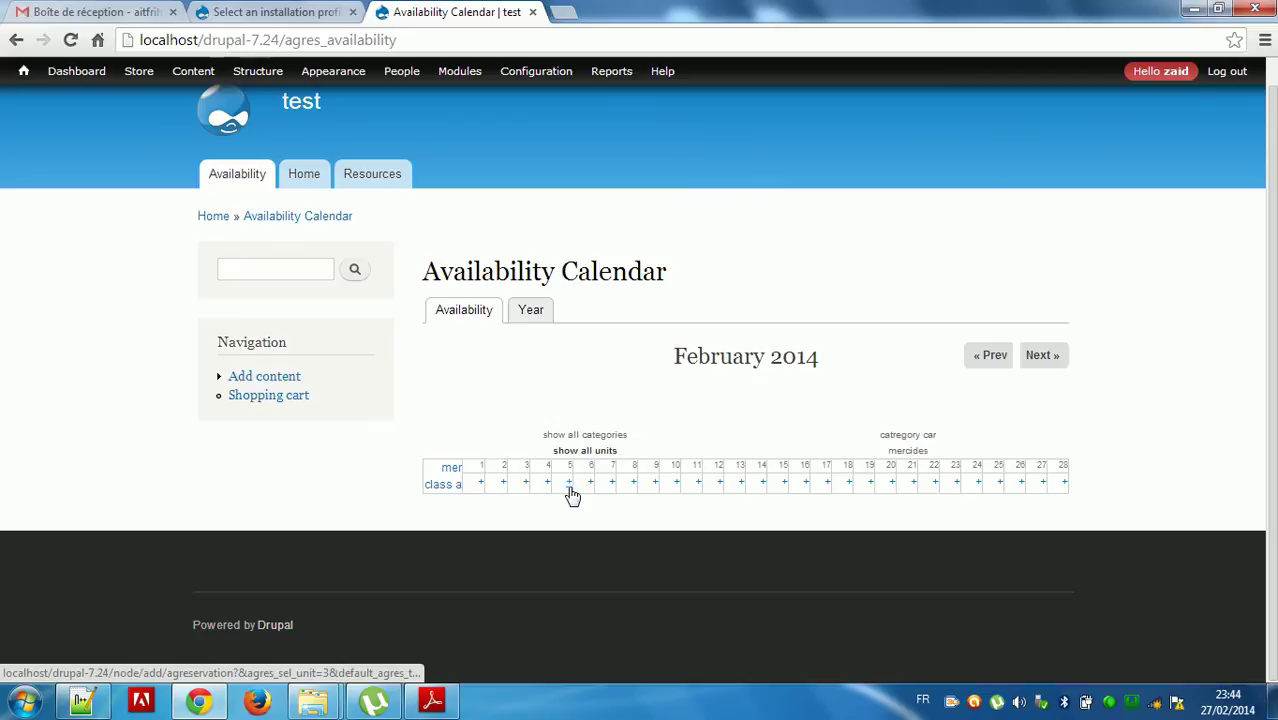
click(481, 483)
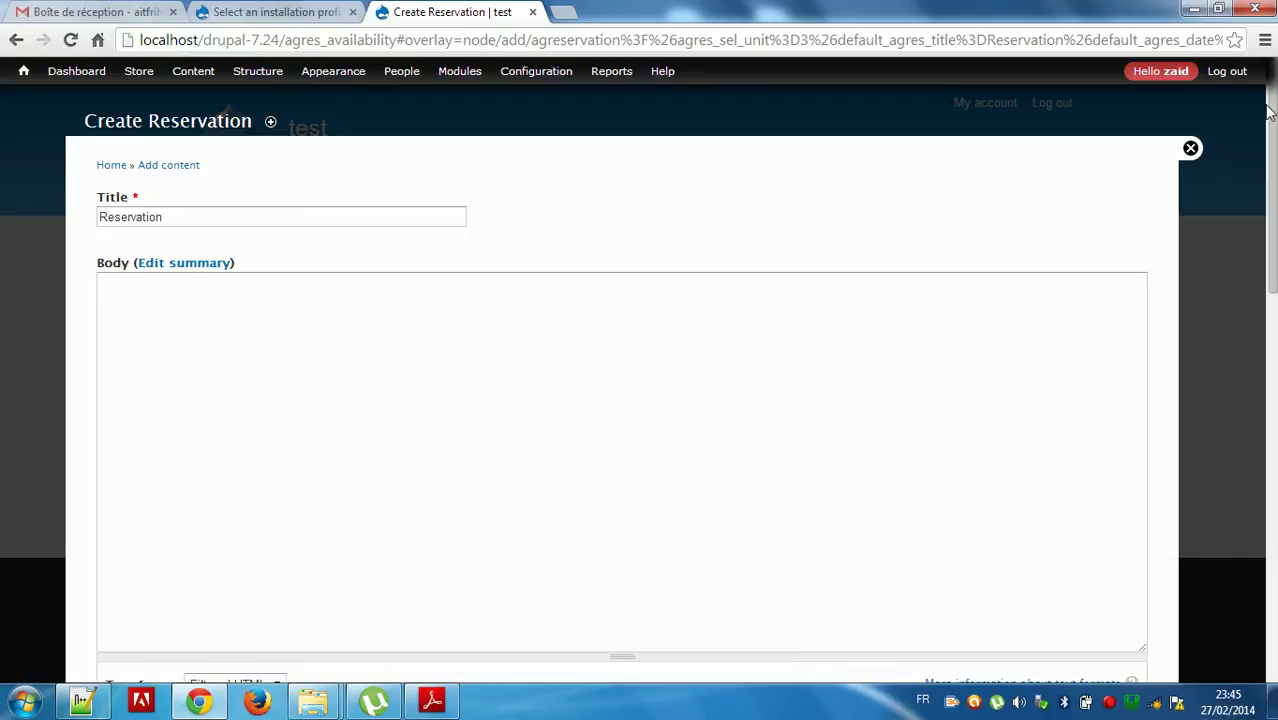
click(1190, 149)
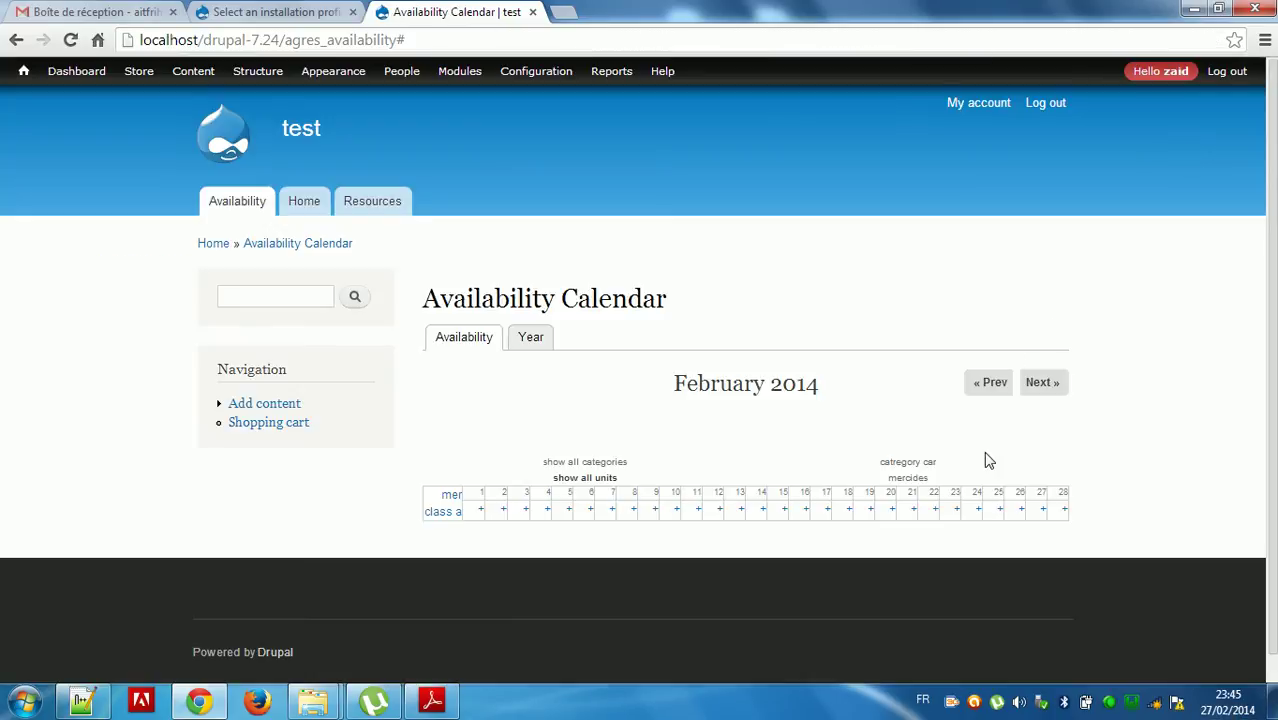
click(1040, 386)
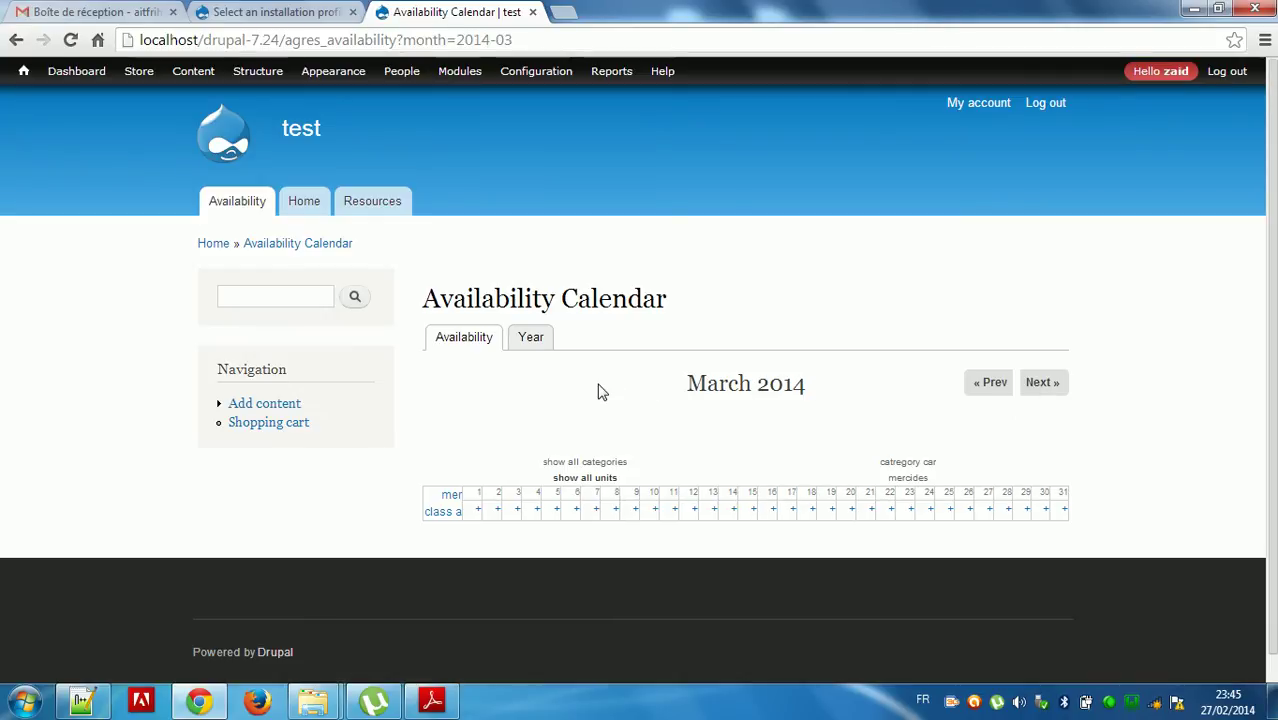
click(475, 509)
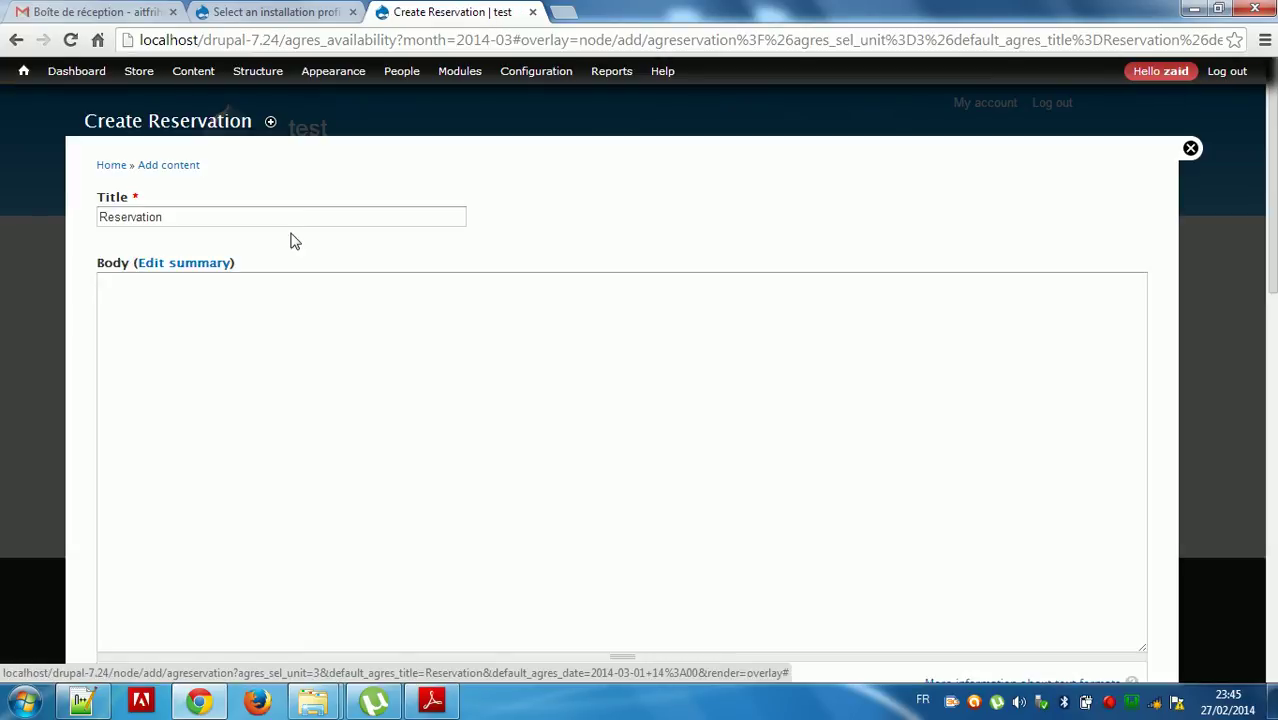
Step: Set the end date of the reservation's booking period to 2014-03-08
drag(1271, 195, 1271, 345)
click(217, 454)
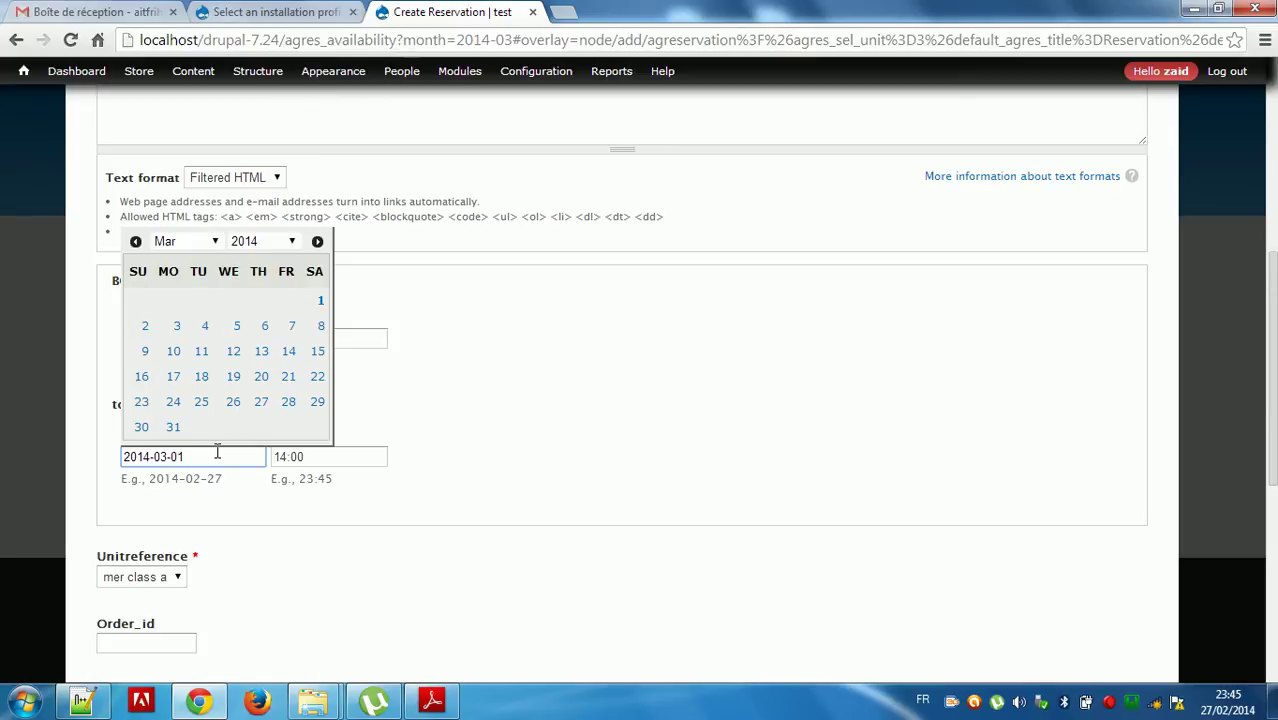
click(264, 332)
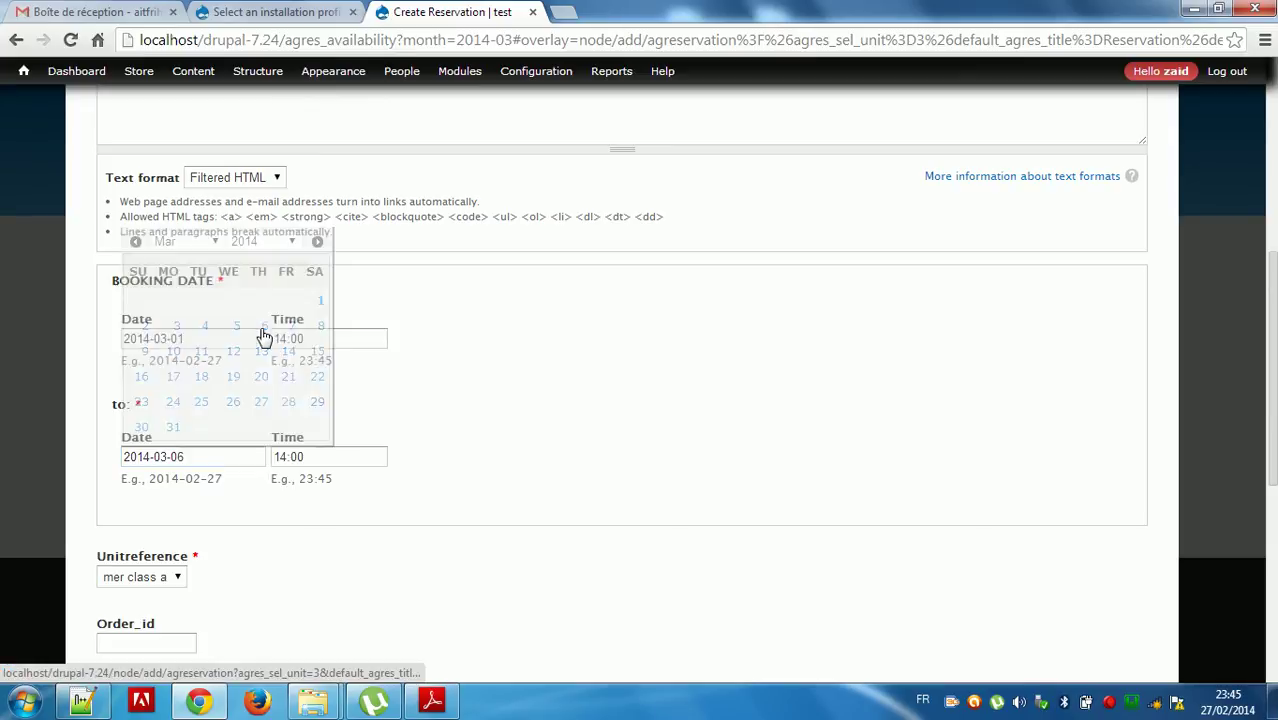
click(190, 452)
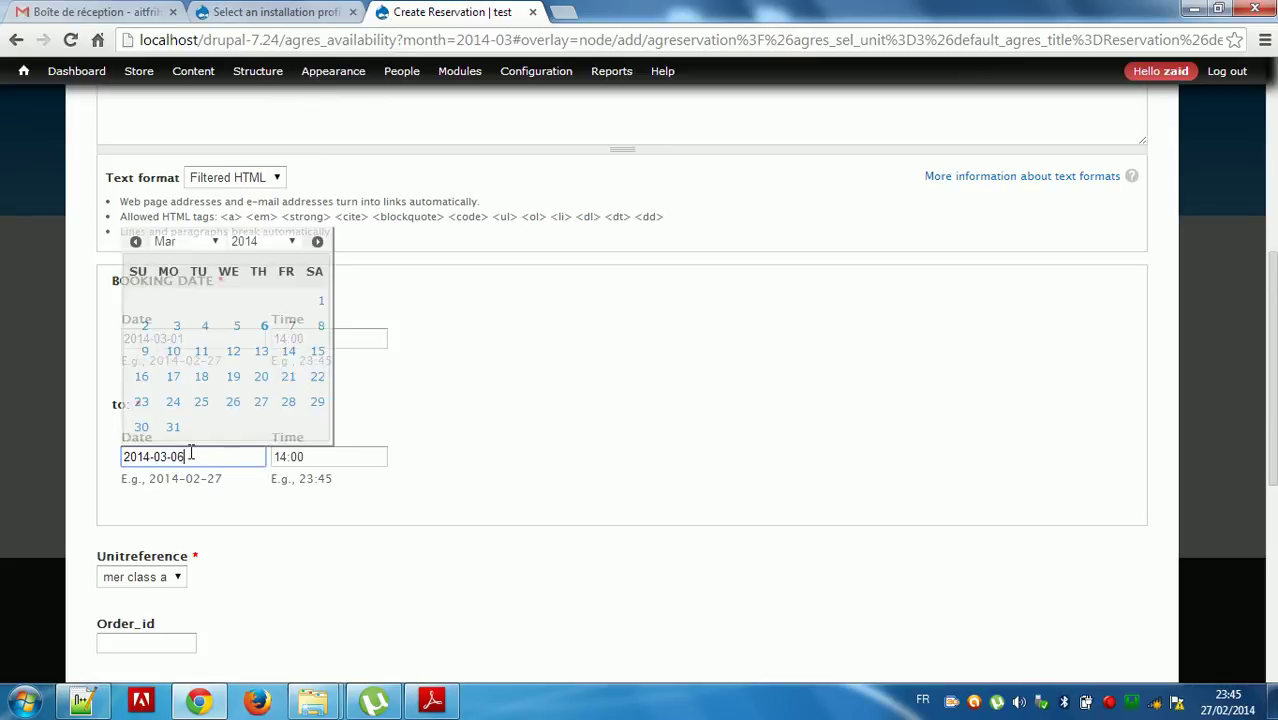
click(321, 330)
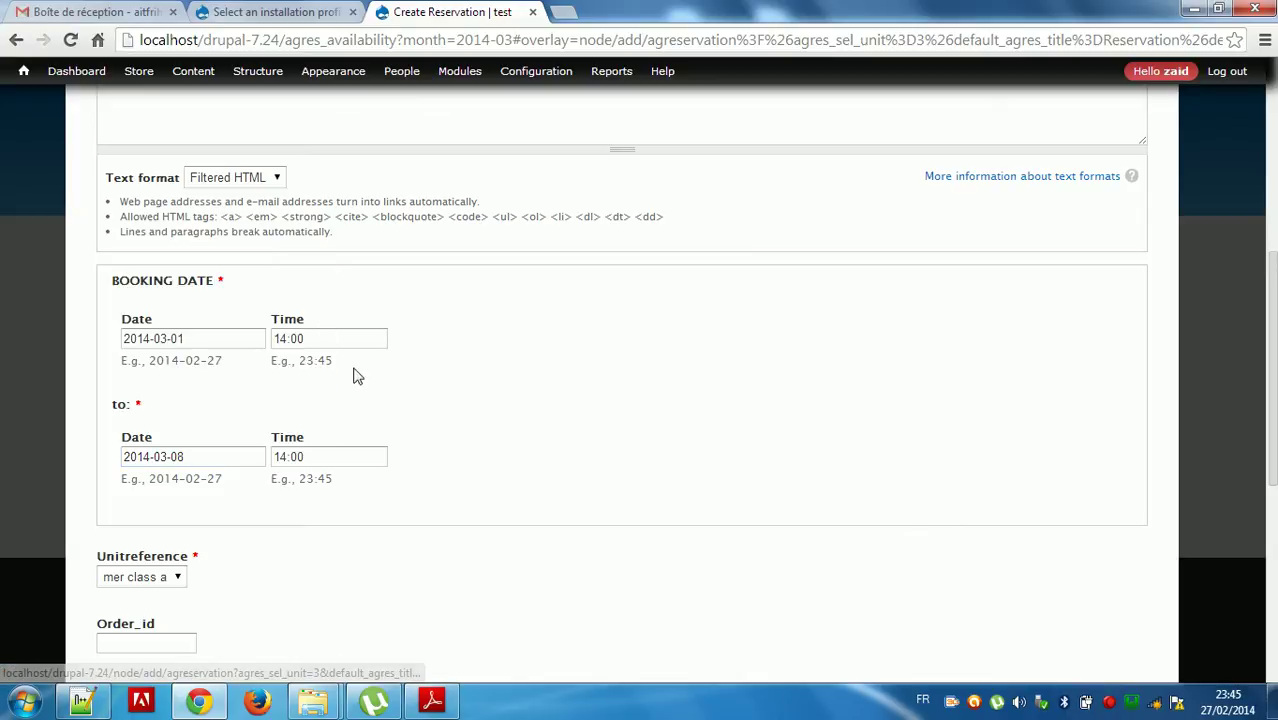
Step: Leave the reservation's order ID, status and user reference empty, and save the reservation
scroll(1063, 393, down, 1)
scroll(170, 297, down, 2)
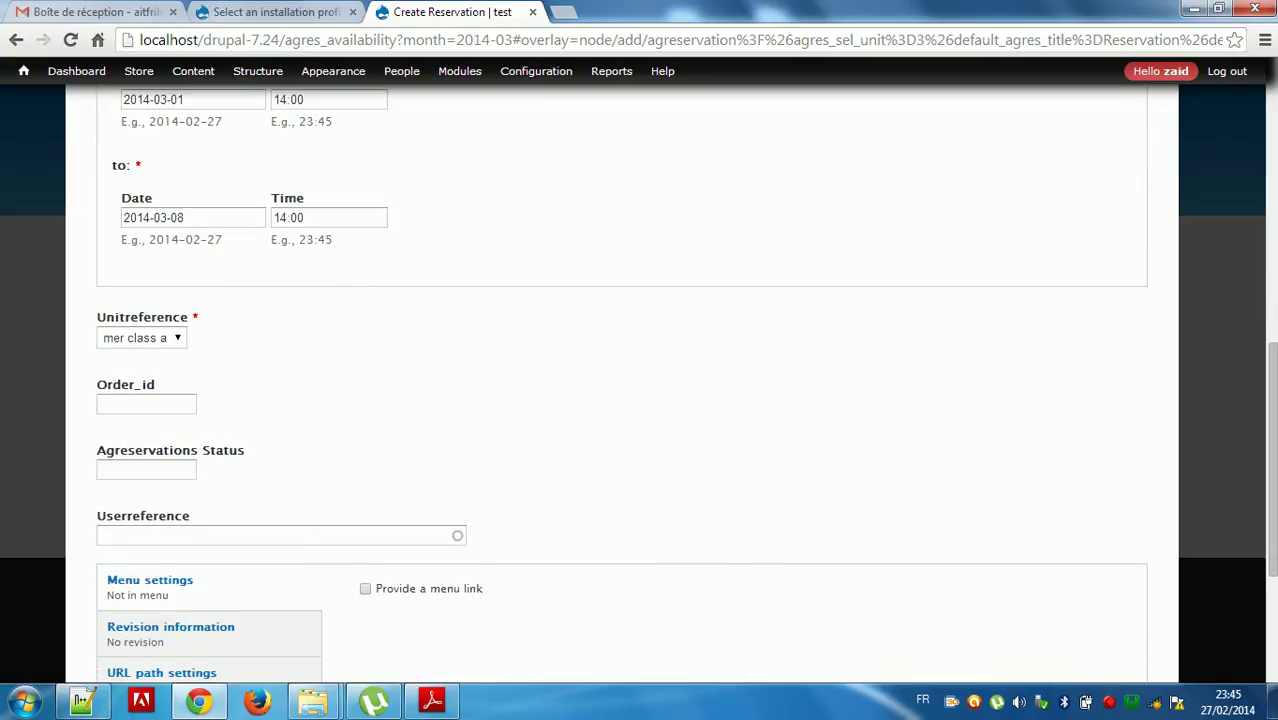
click(170, 401)
click(168, 466)
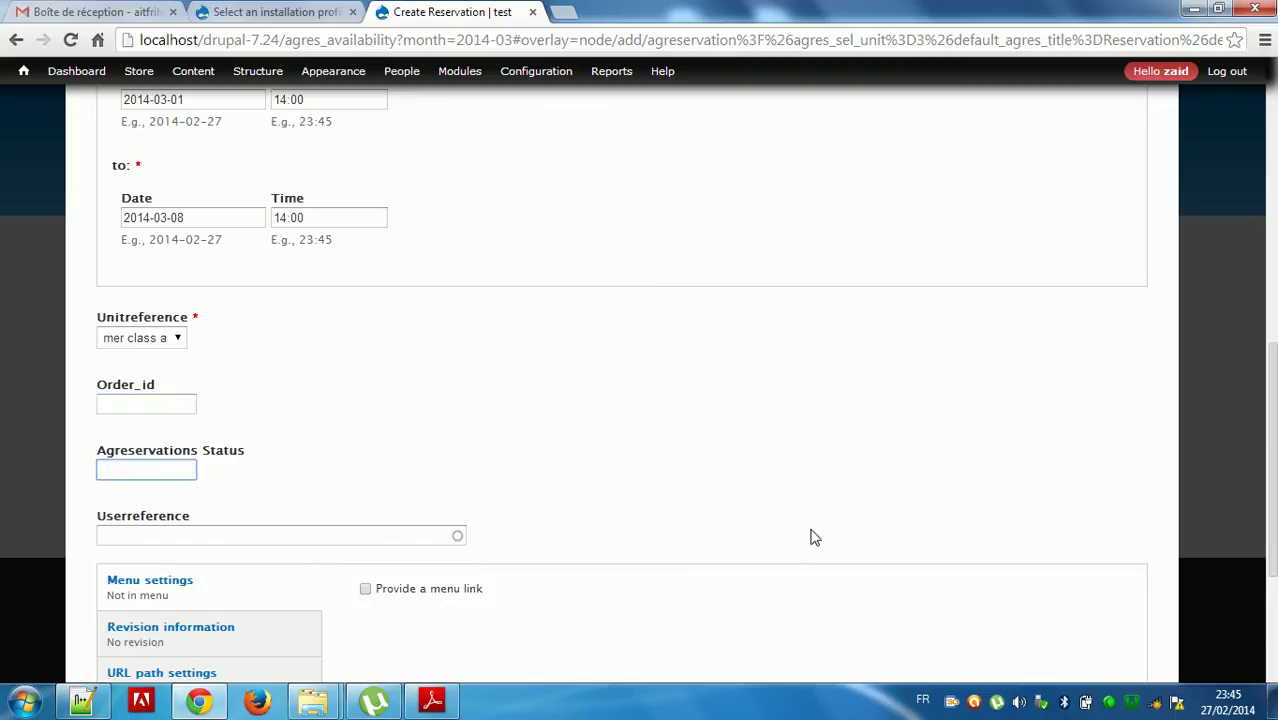
drag(1271, 530, 1273, 630)
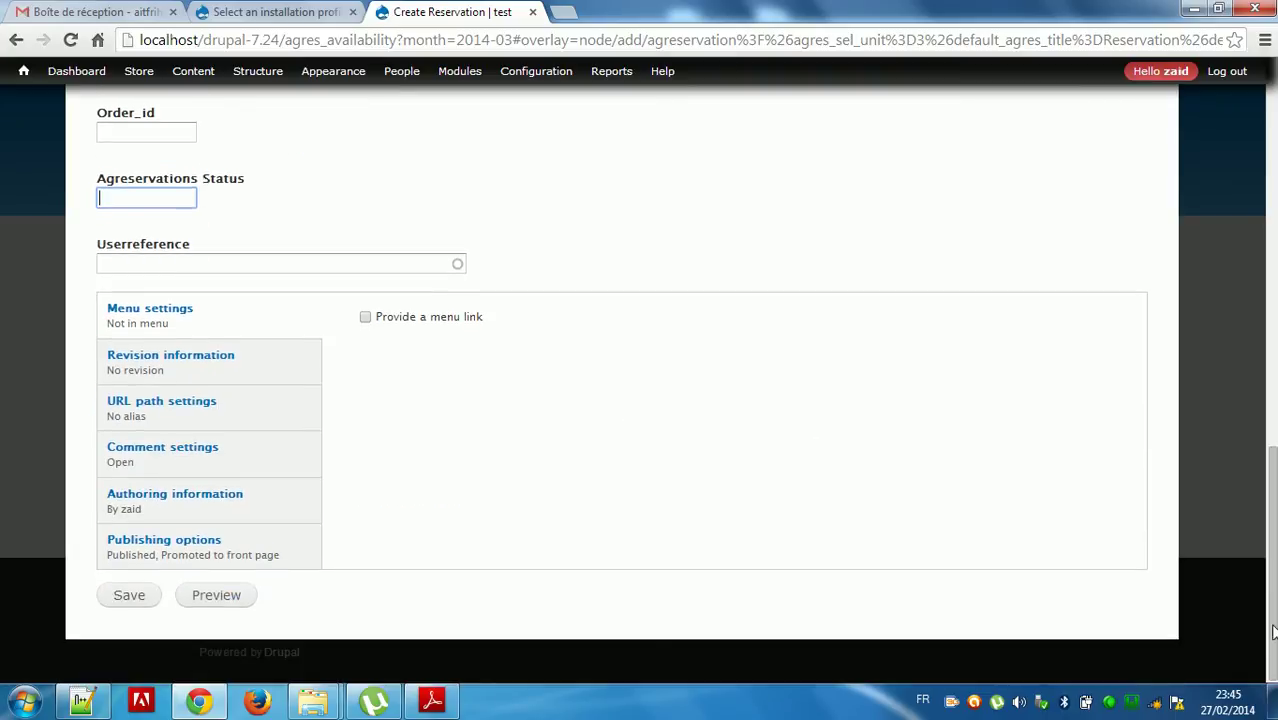
click(127, 597)
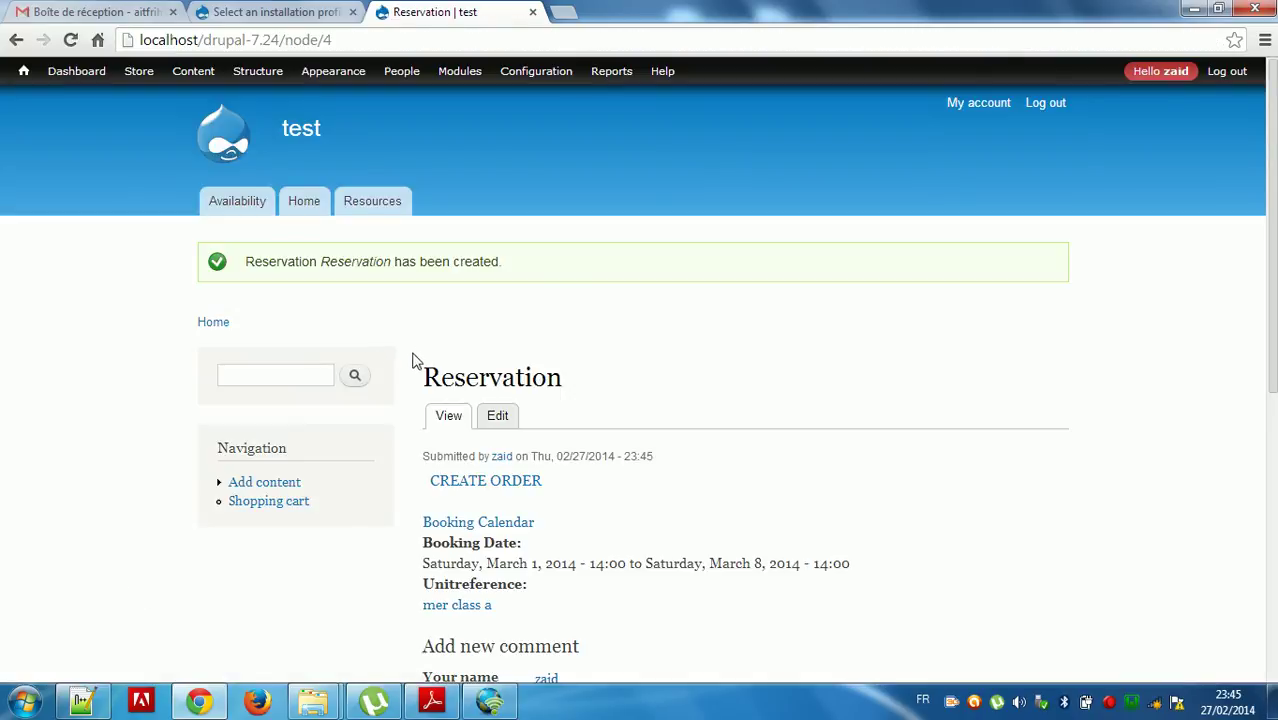
Step: Create an order from the saved reservation in a new browser tab and view the resulting page
scroll(1271, 250, down, 2)
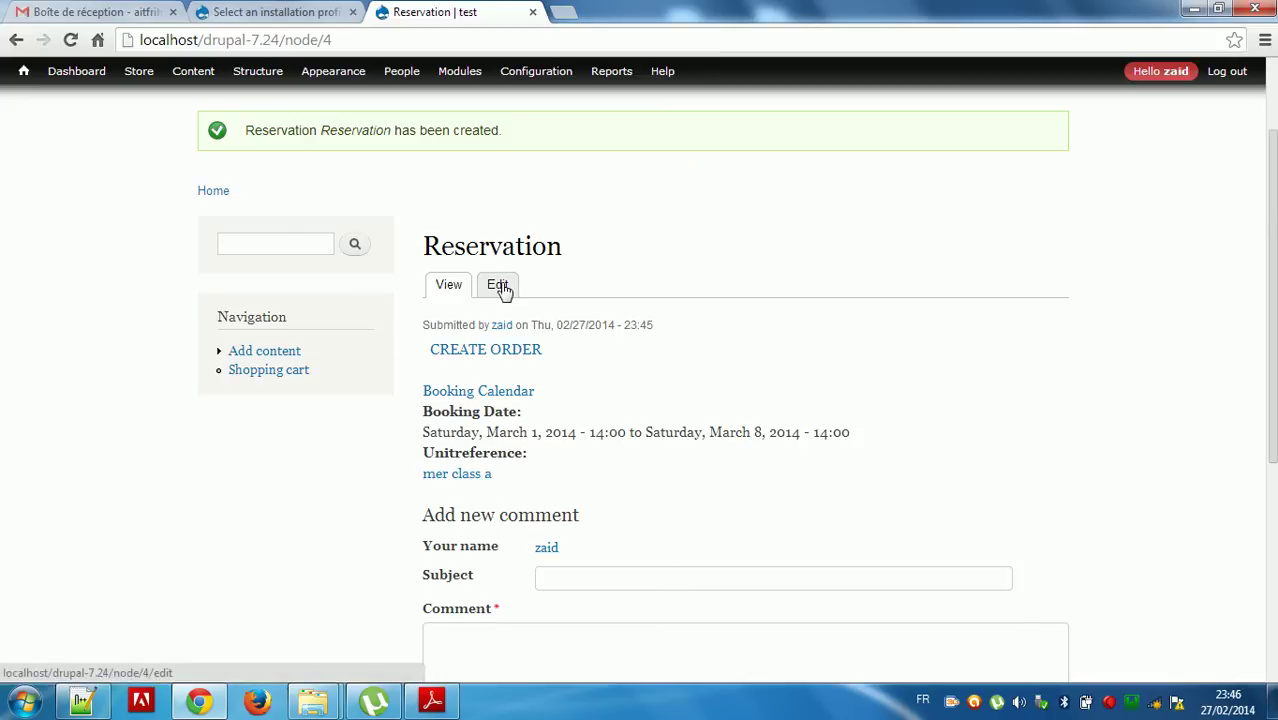
right_click(499, 356)
click(526, 364)
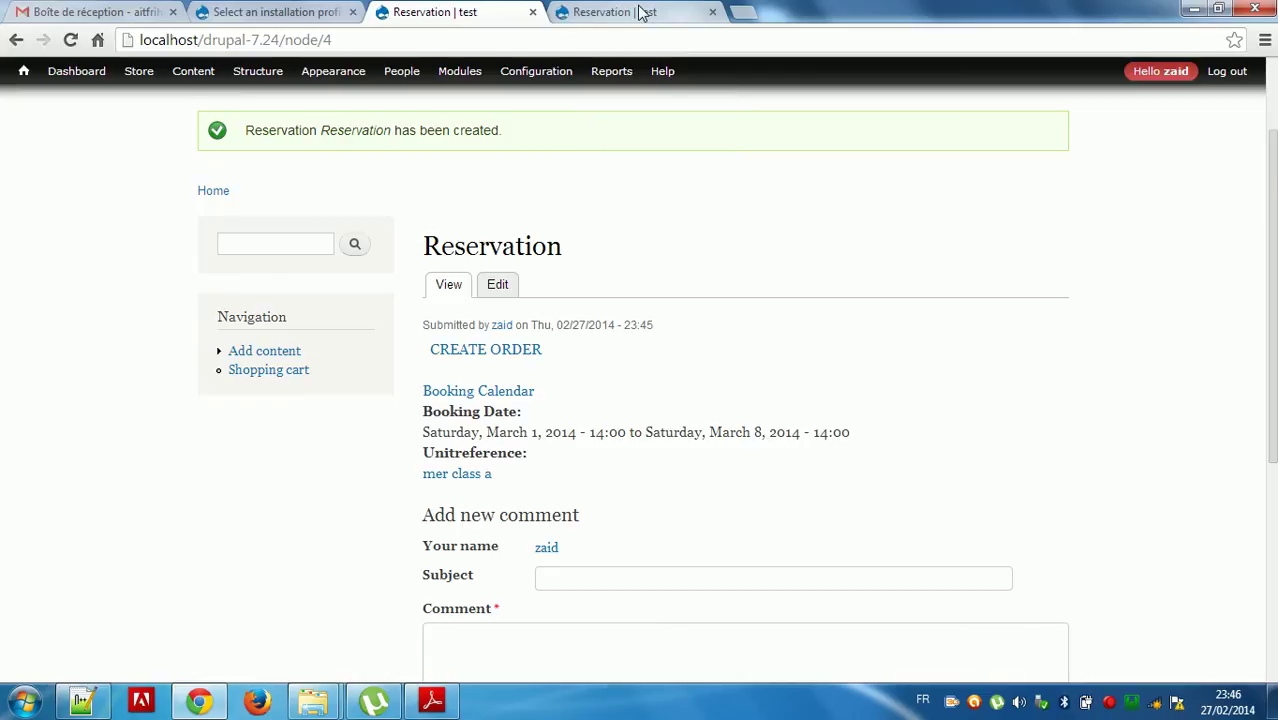
click(638, 13)
scroll(640, 400, down, 3)
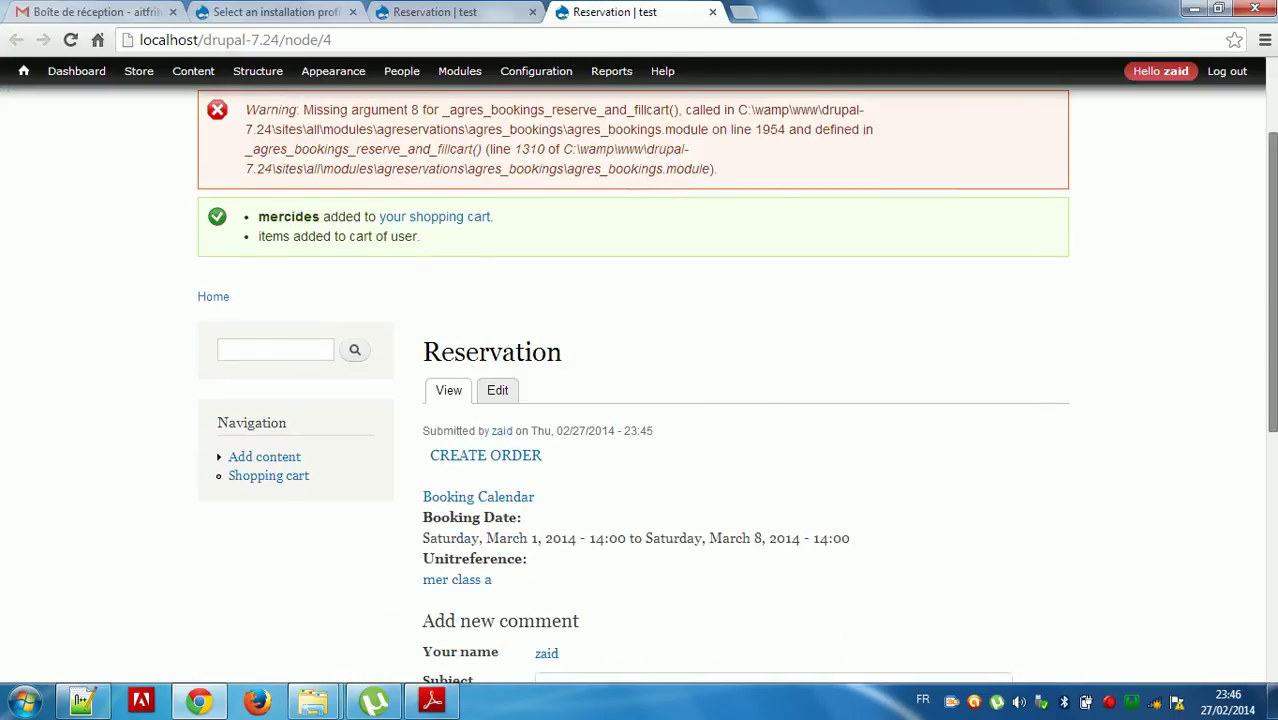
Step: Return to the original reservation page, check mer class a in the March 2014 availability calendar, and go back to the site's home page
scroll(640, 400, down, 3)
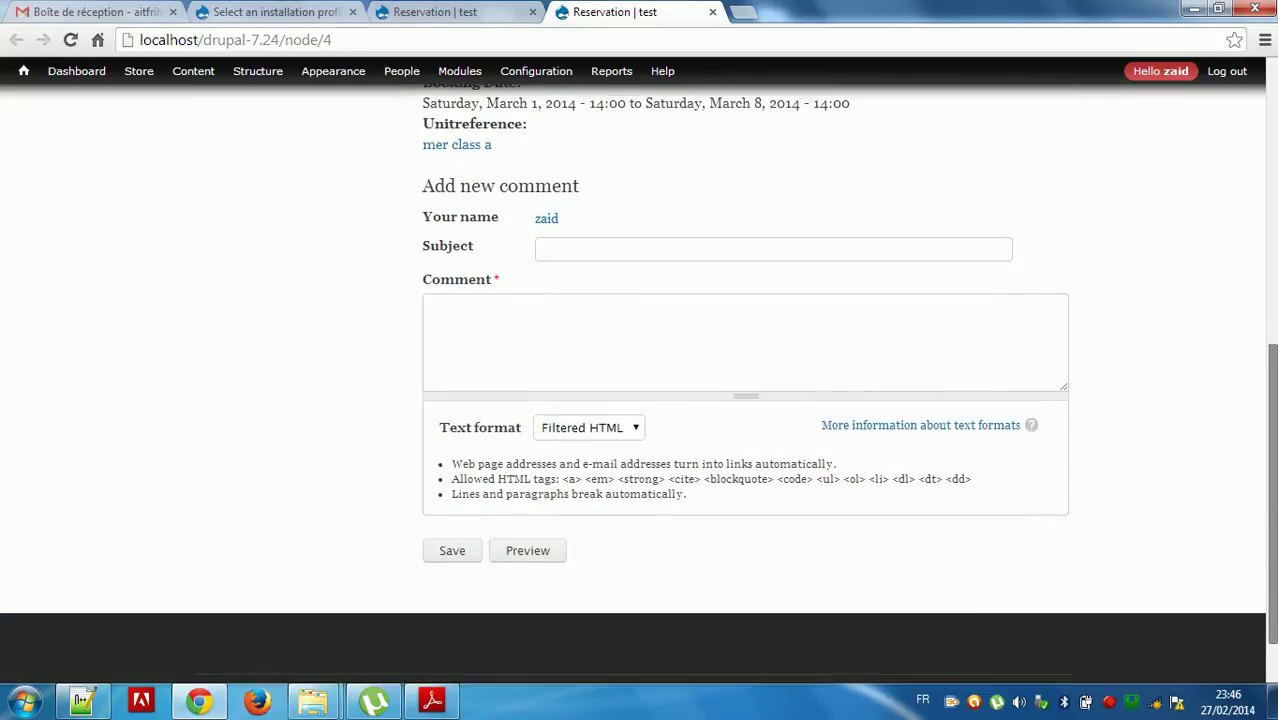
scroll(640, 400, up, 6)
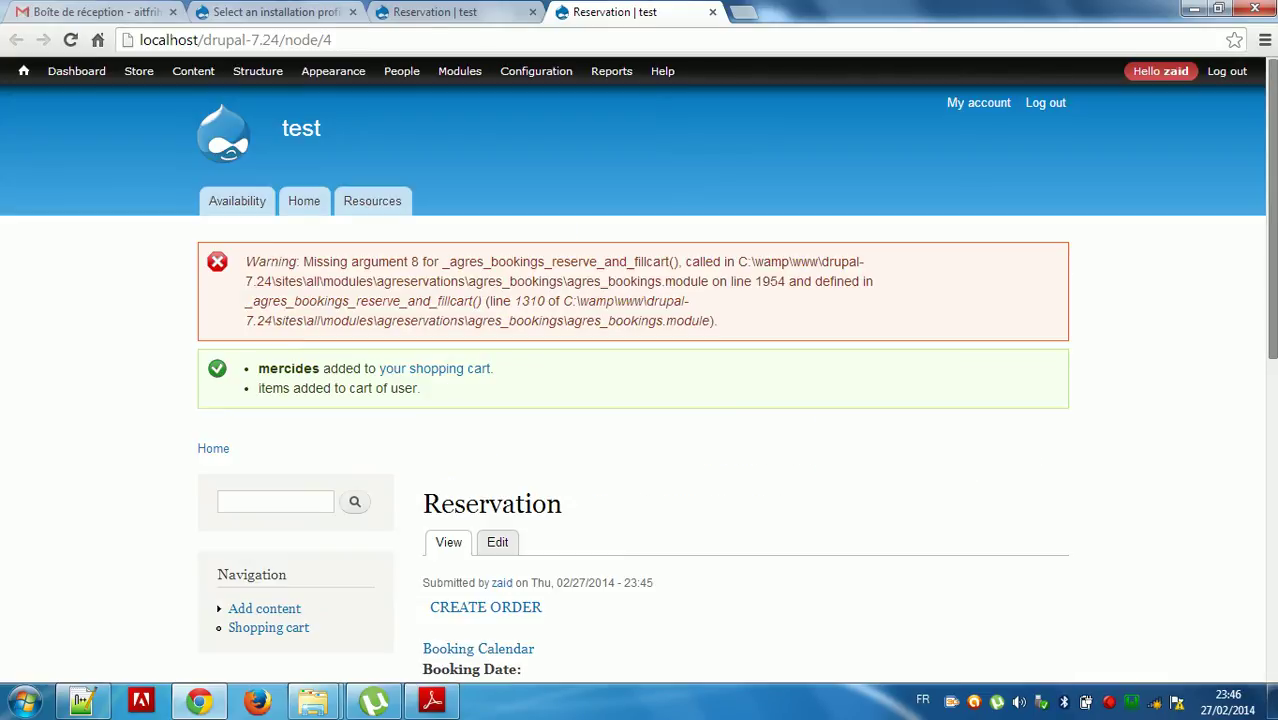
click(518, 10)
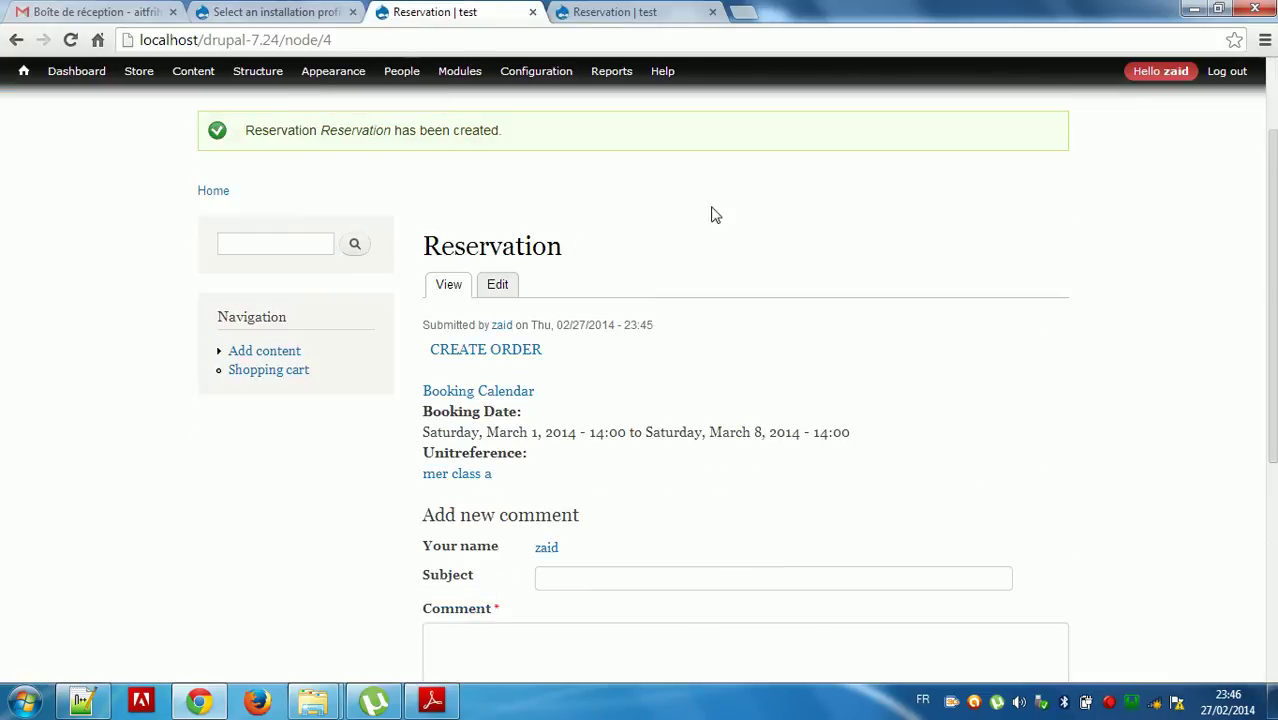
scroll(1270, 200, up, 2)
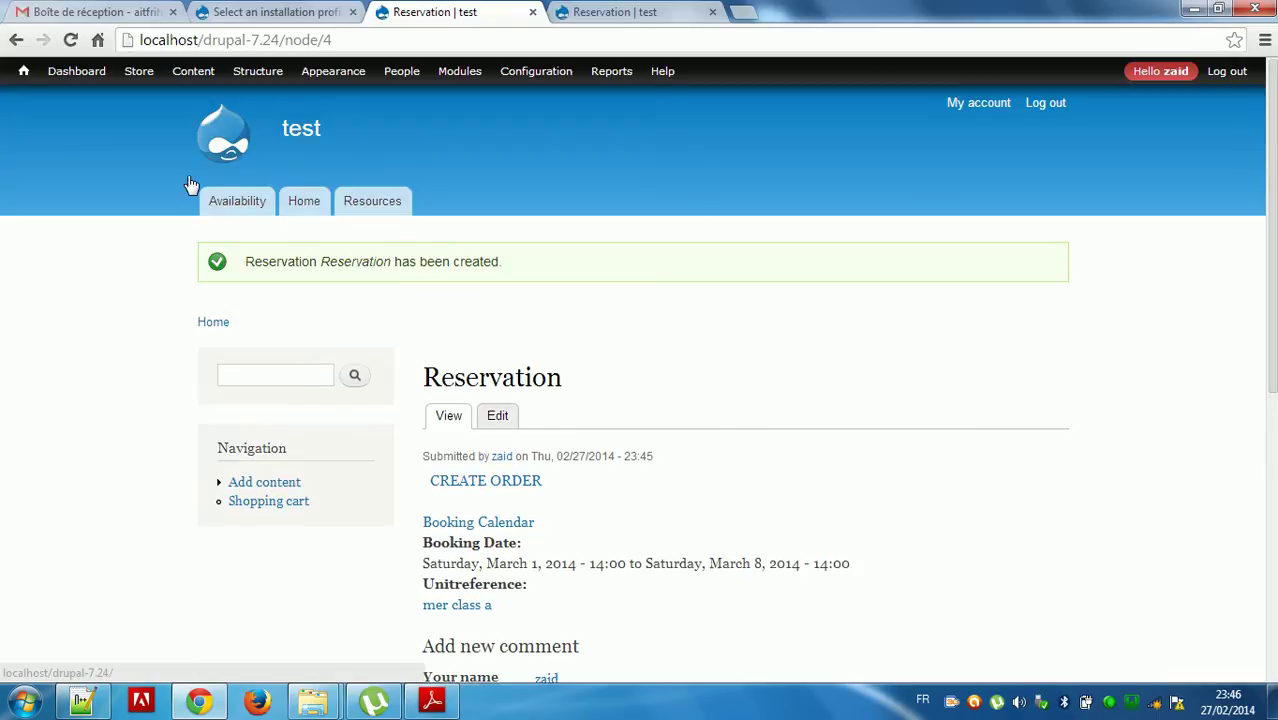
click(232, 201)
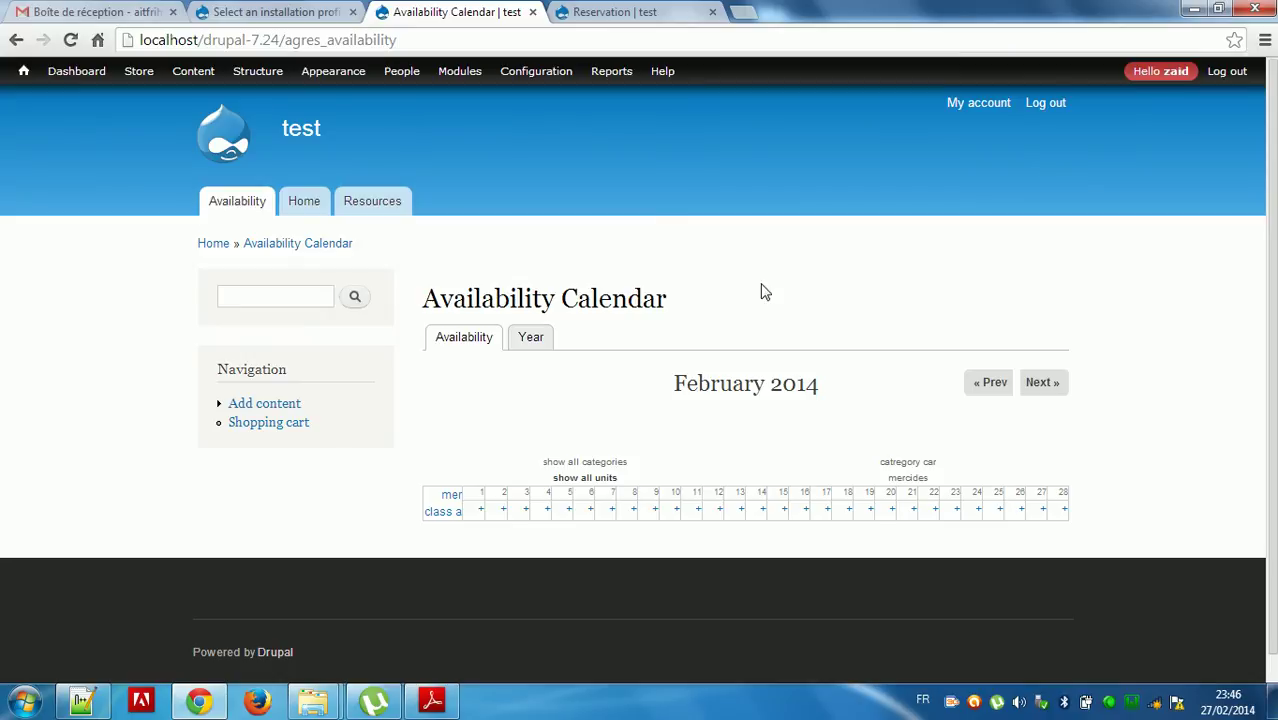
click(1046, 390)
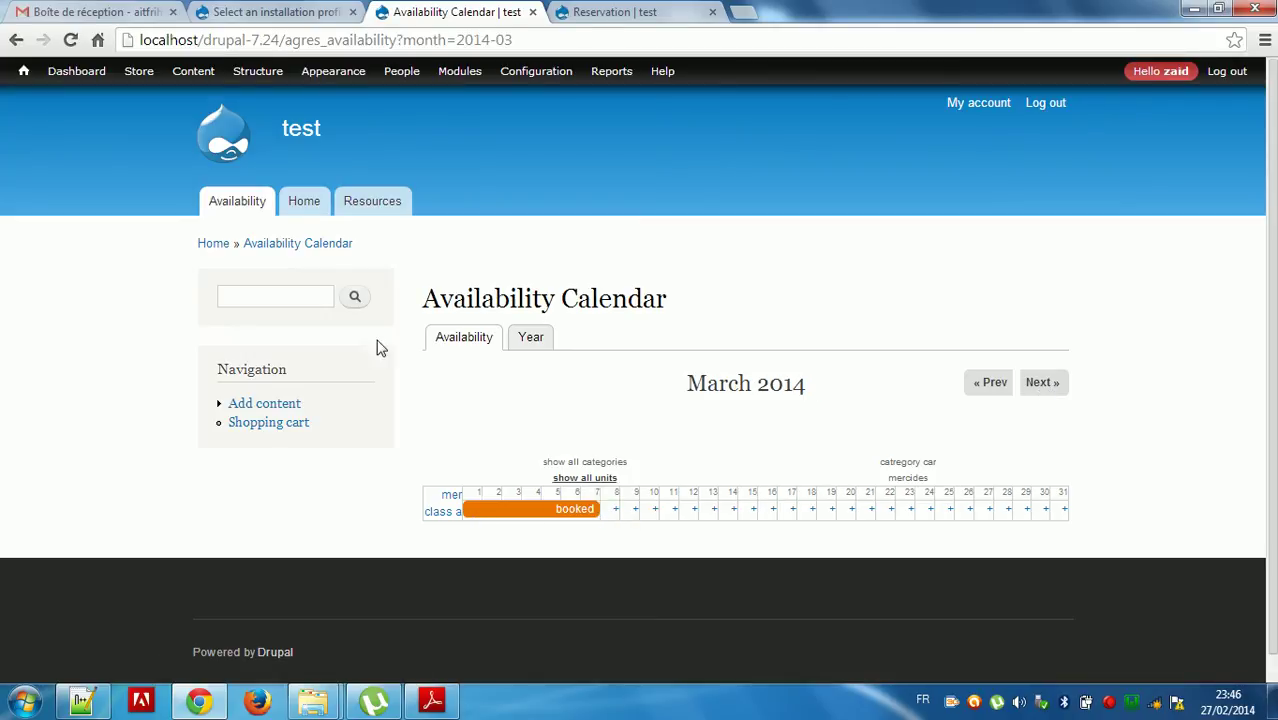
click(24, 73)
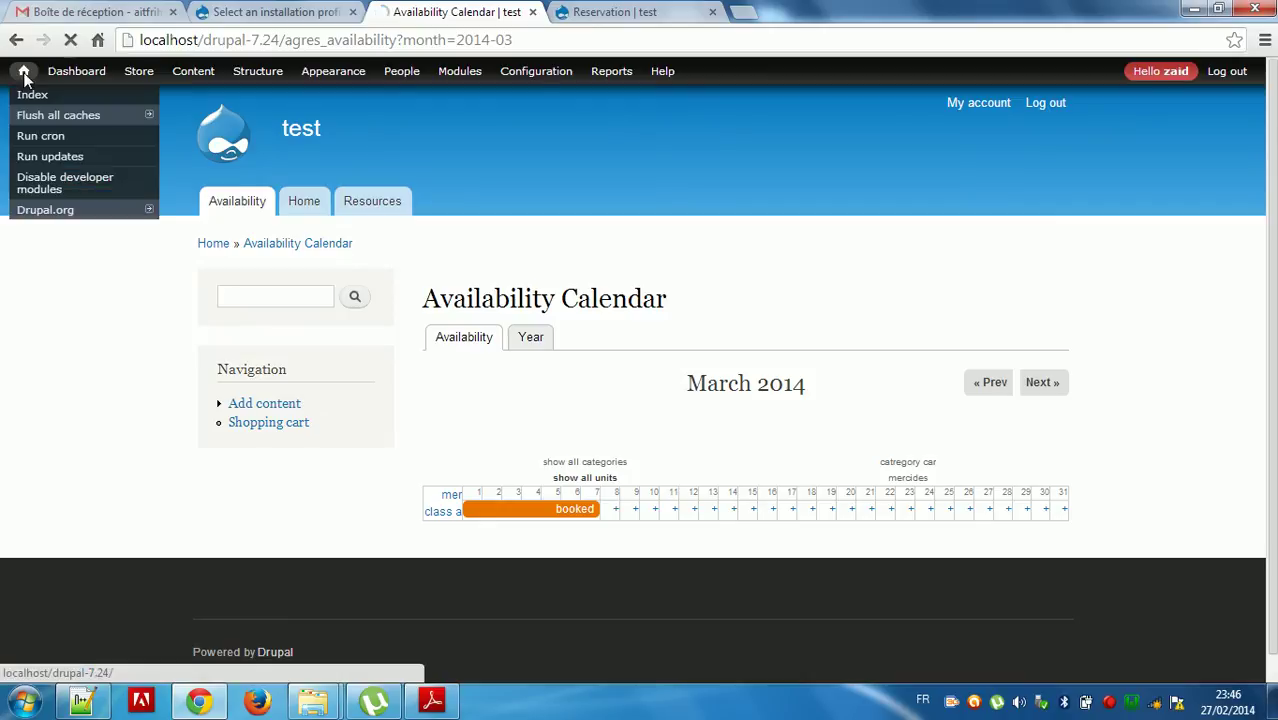